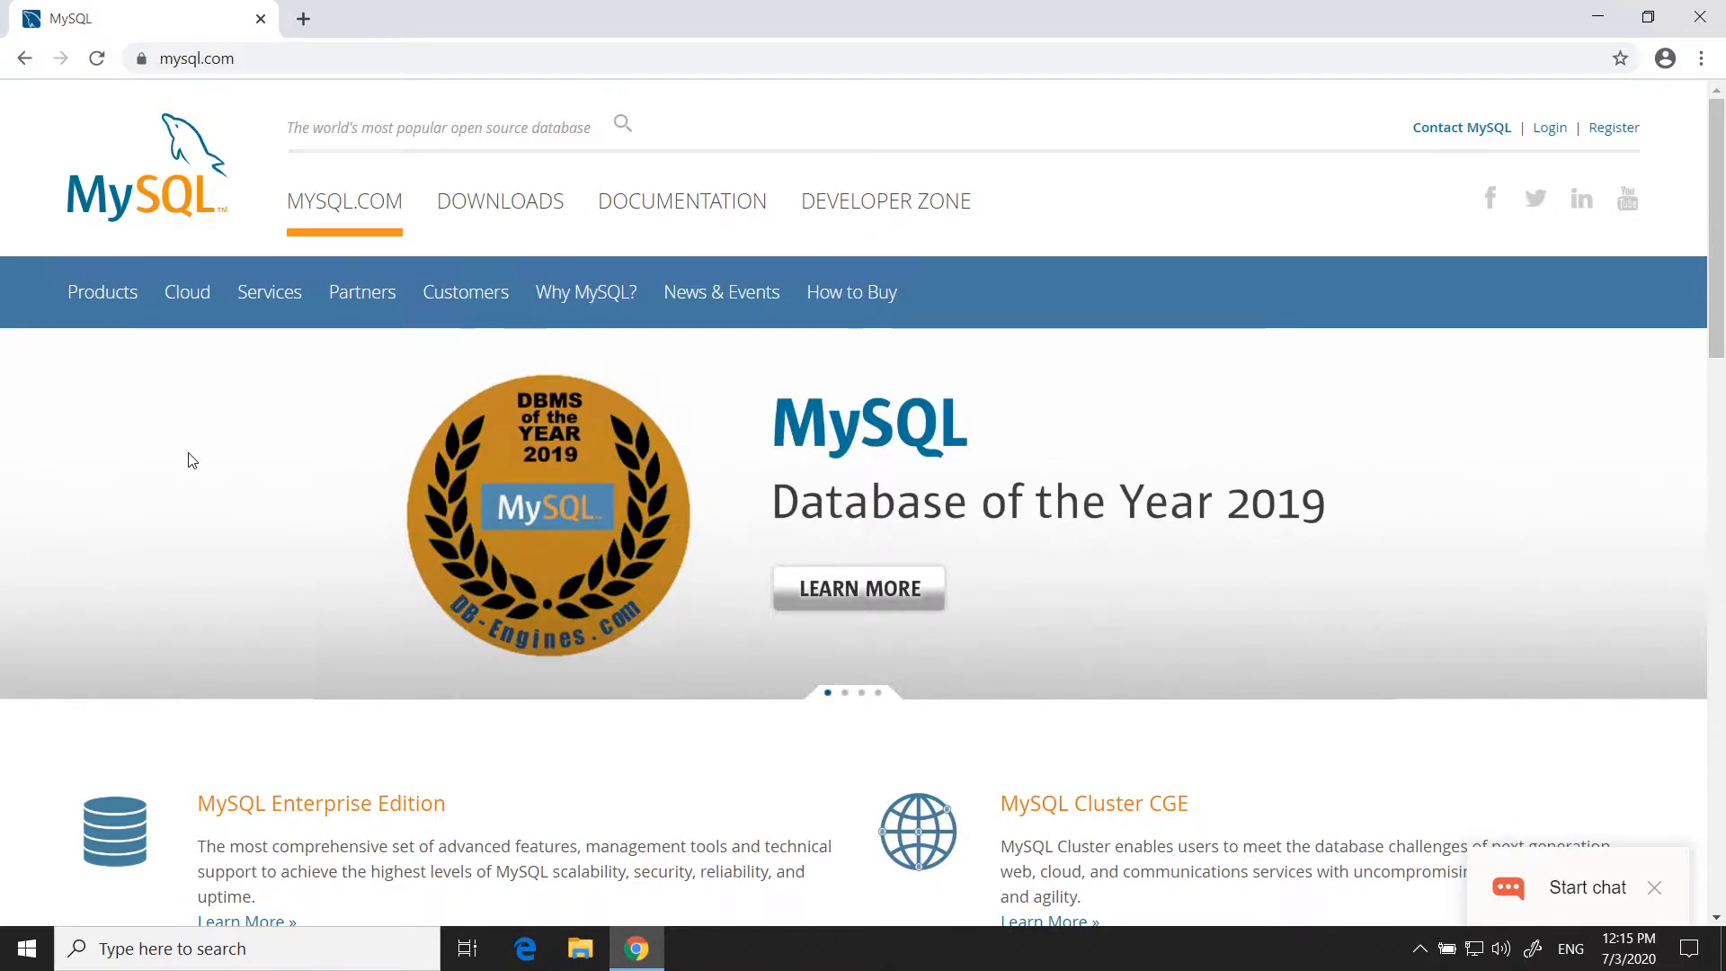
# Download mysql-installer-web-community-8.0.20.0.msi for Windows from the MySQL Community downloads without logging in or signing up
pyautogui.click(502, 208)
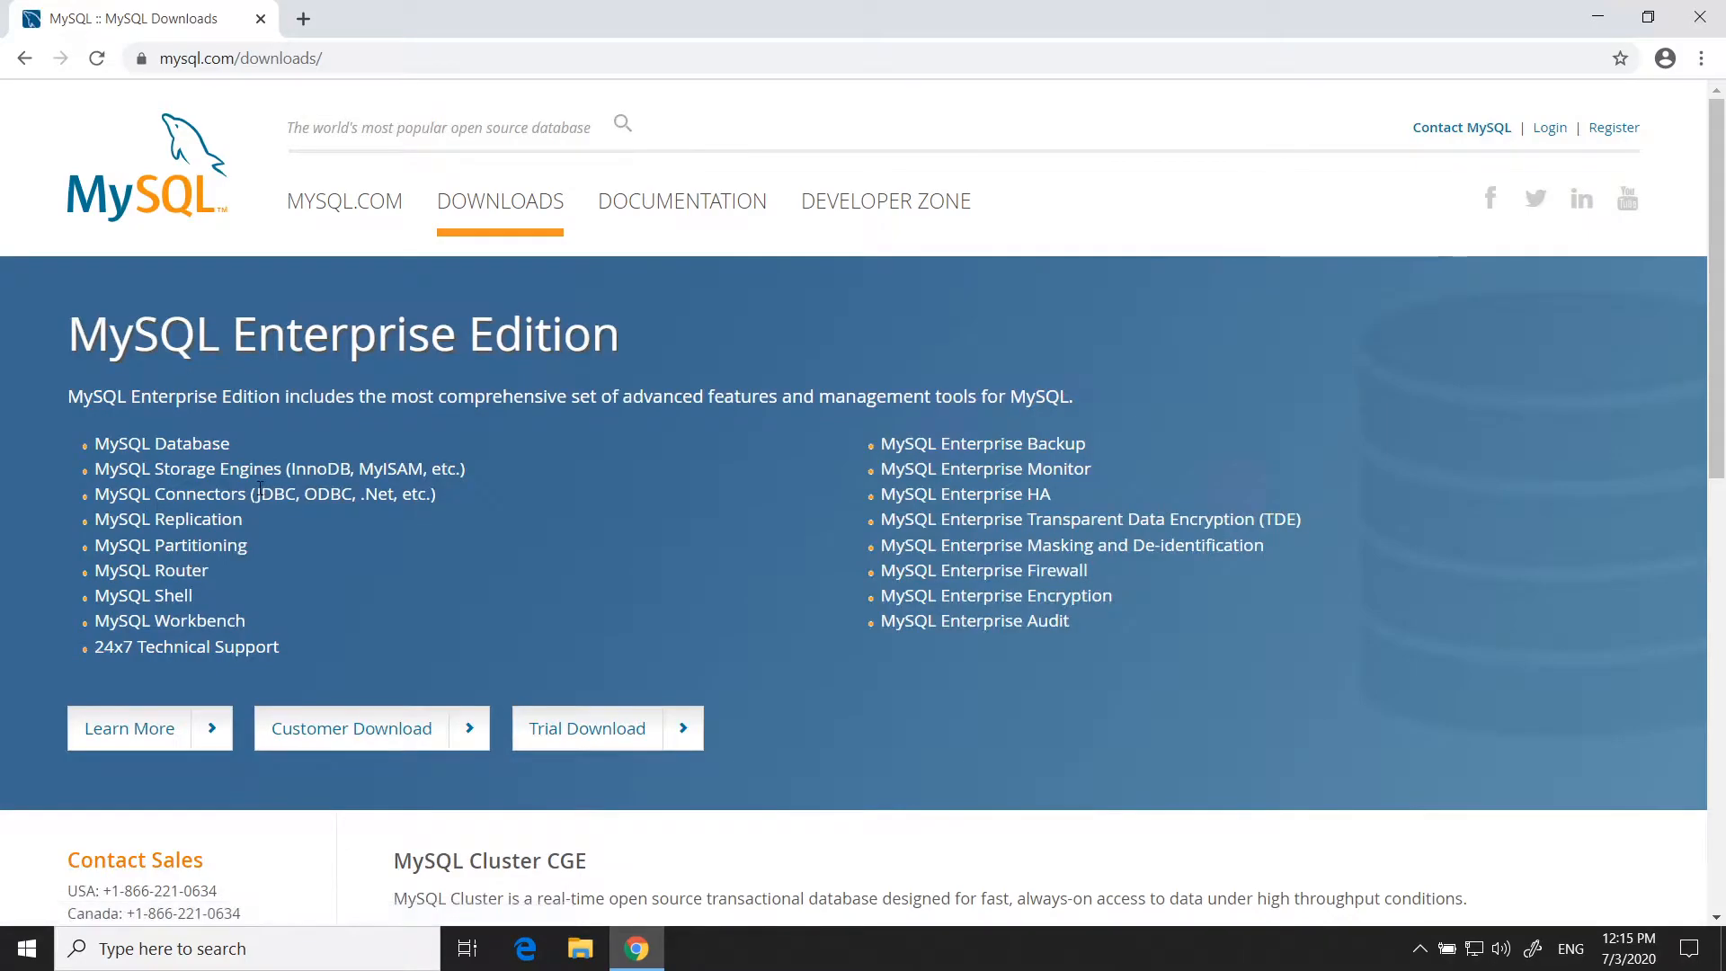
pyautogui.scroll(-4, 736, 512)
pyautogui.scroll(-3, 737, 692)
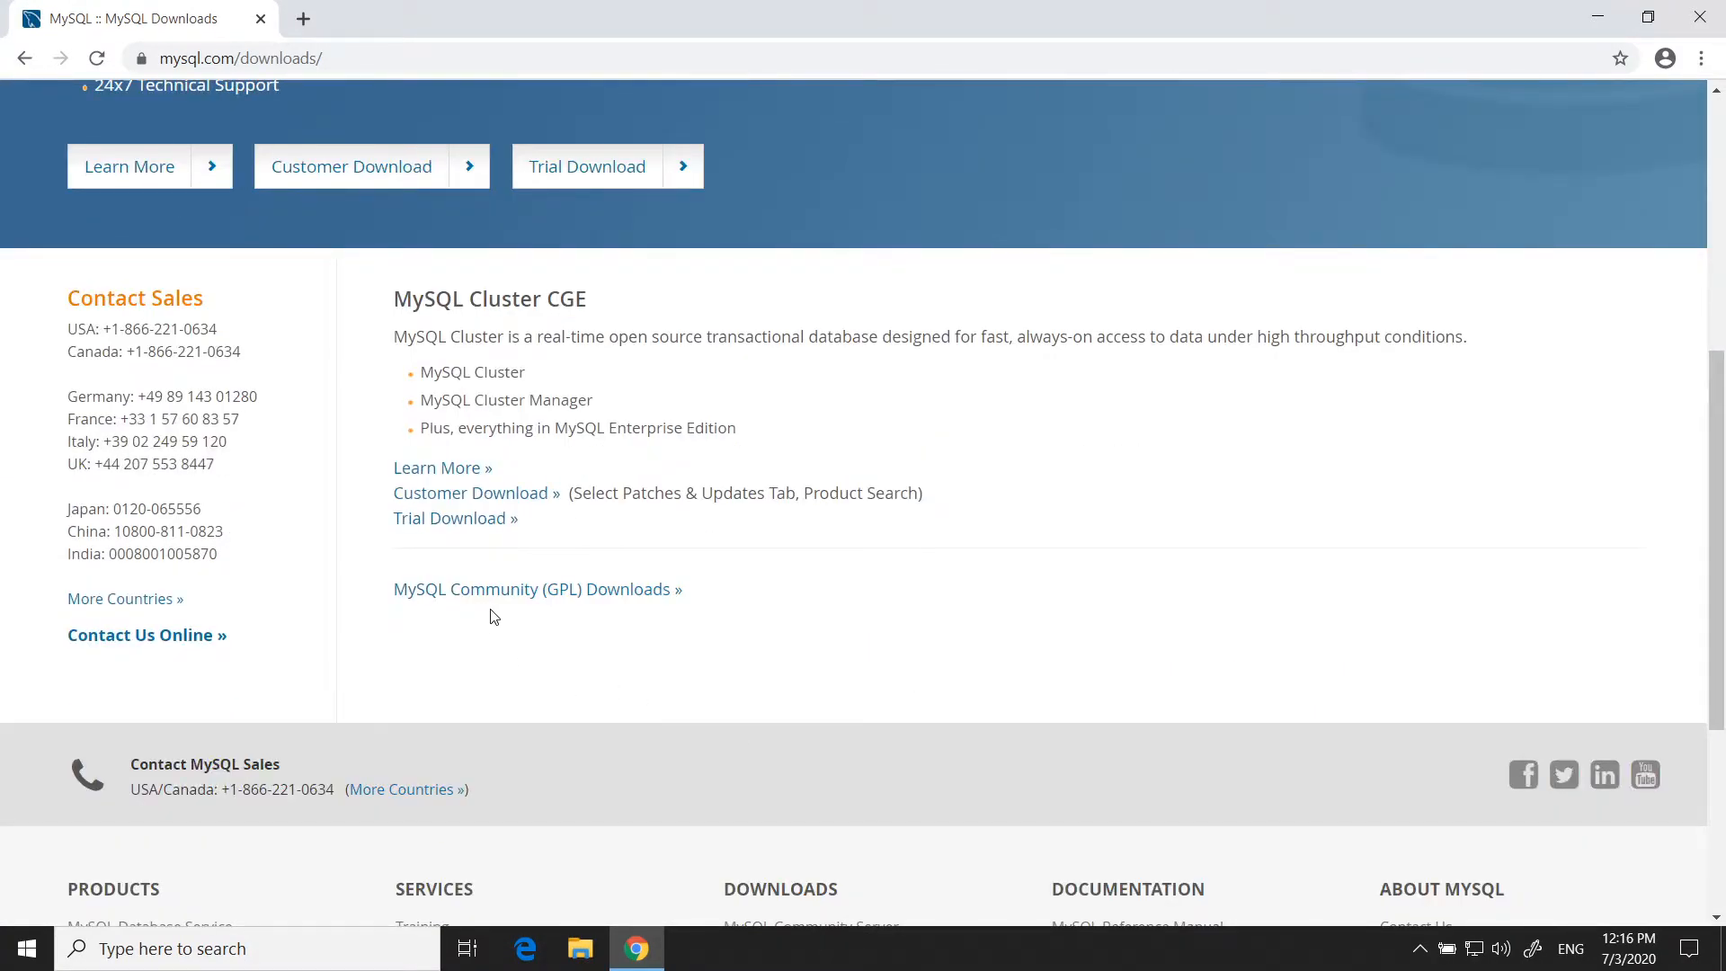
pyautogui.click(539, 590)
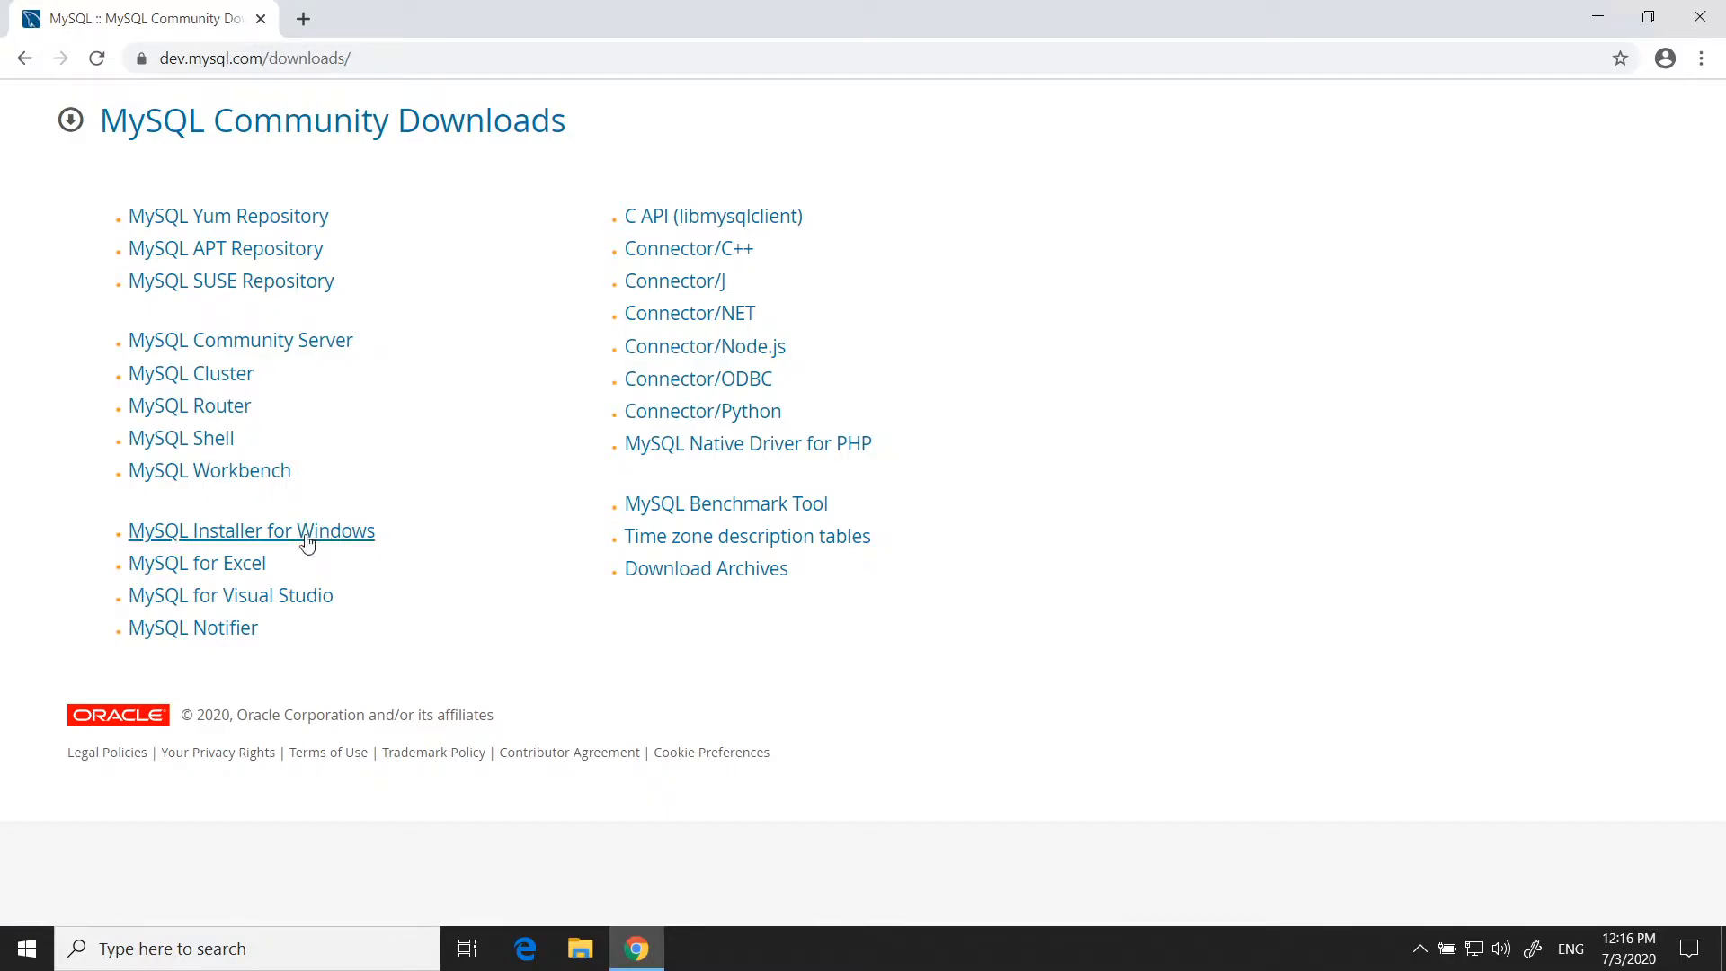
pyautogui.click(255, 533)
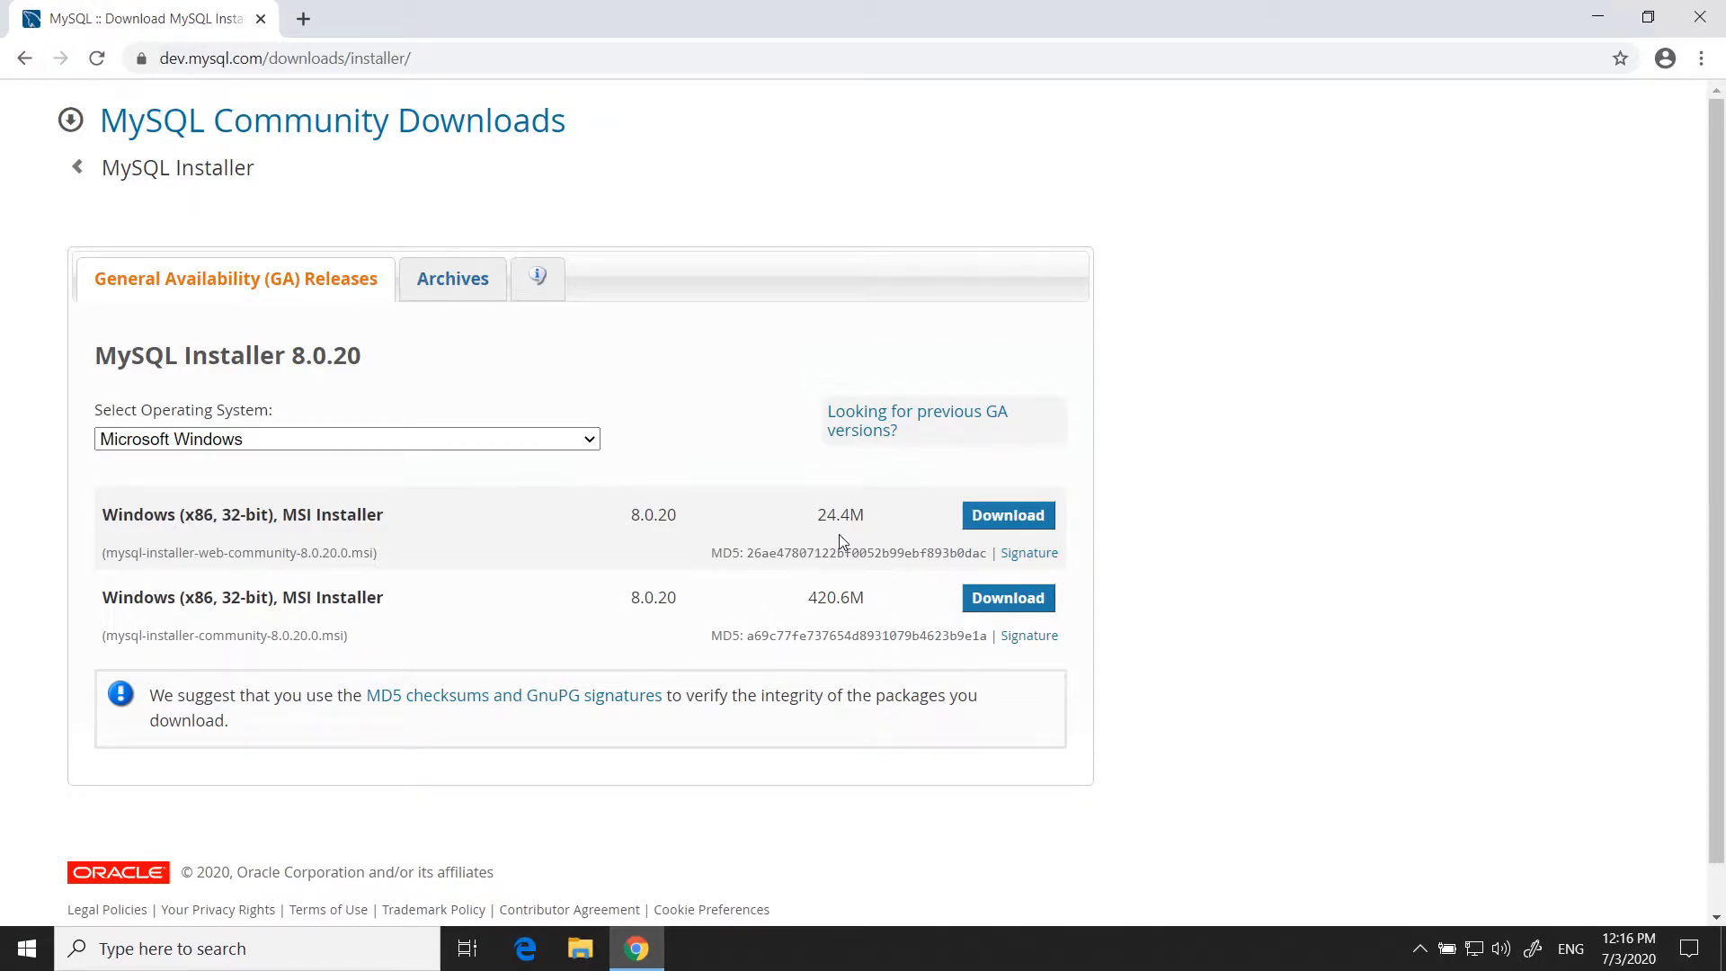
pyautogui.click(1008, 521)
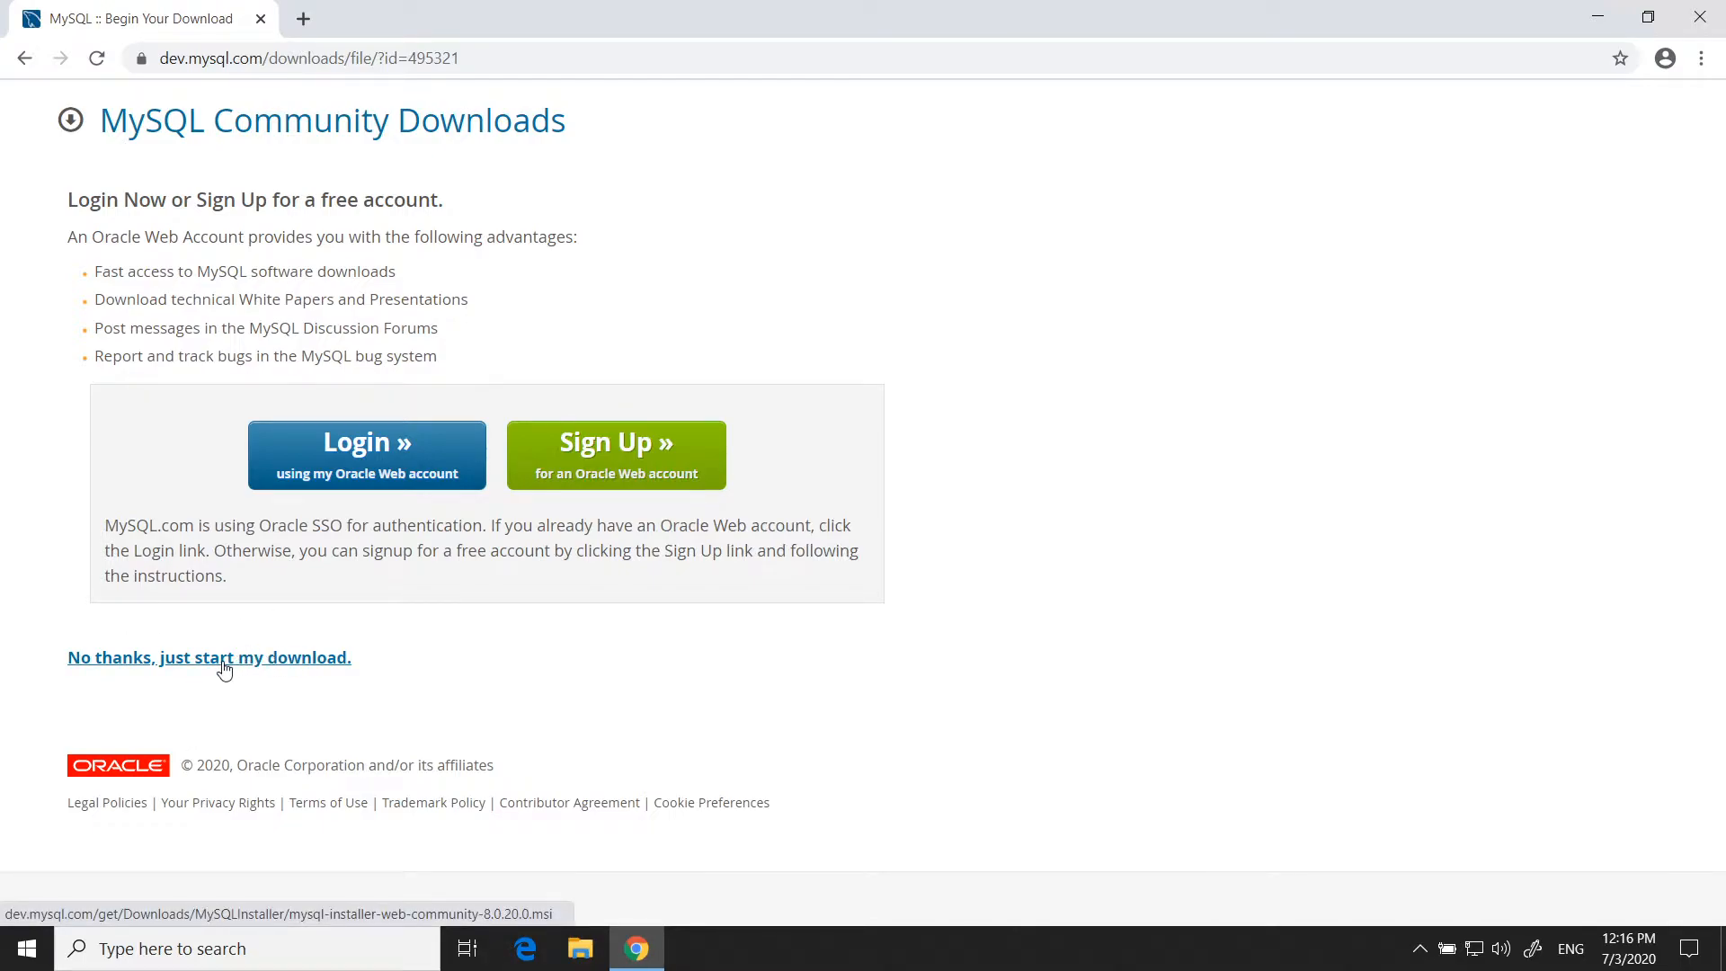
pyautogui.click(197, 661)
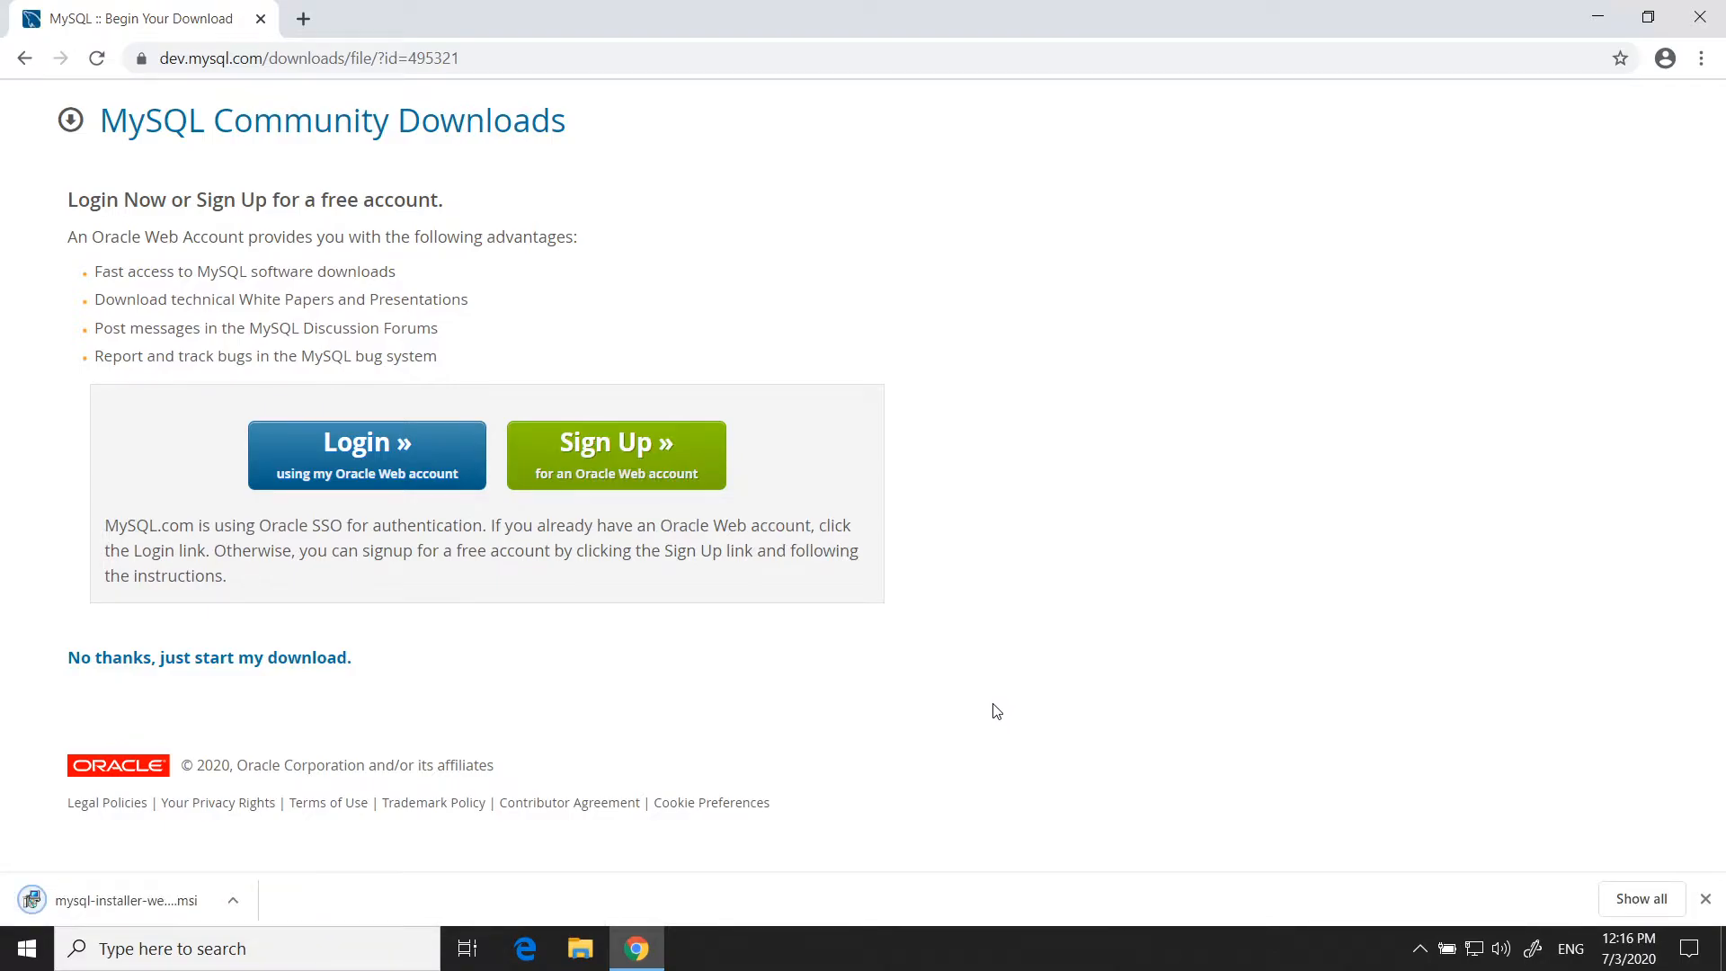
# Launch mysql-installer-web-community-8.0.20.0 from the Downloads folder in File Explorer and minimize the browser window
pyautogui.click(1642, 899)
pyautogui.click(579, 948)
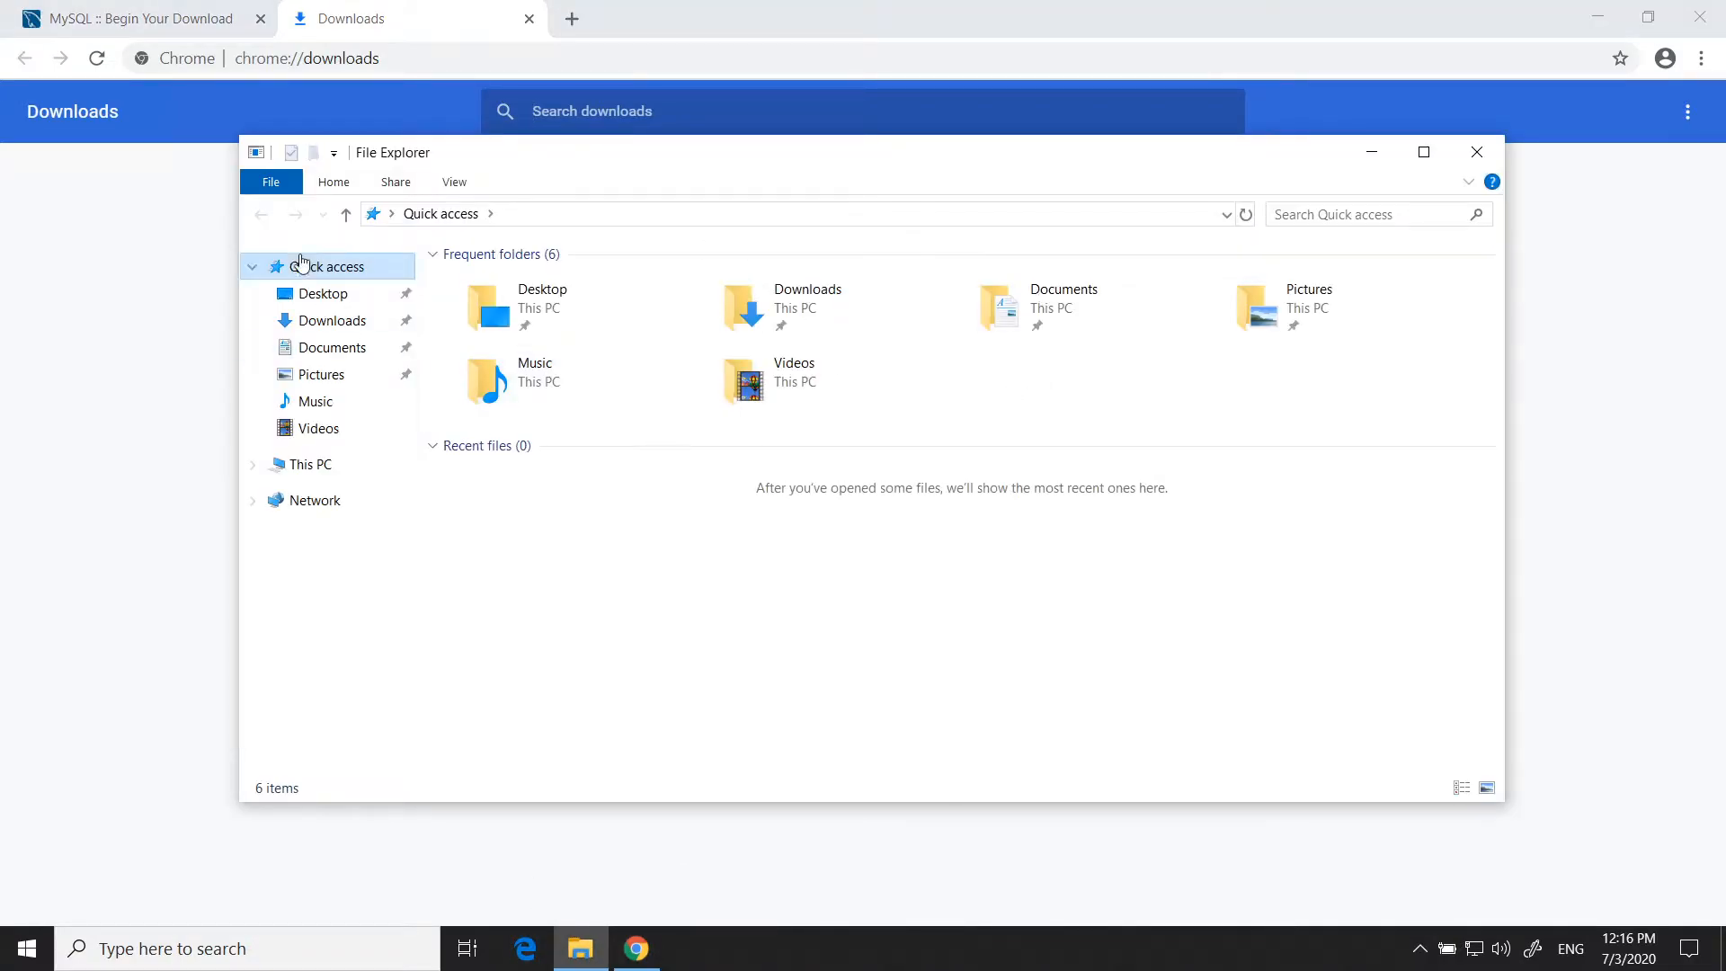
pyautogui.click(322, 294)
pyautogui.click(330, 321)
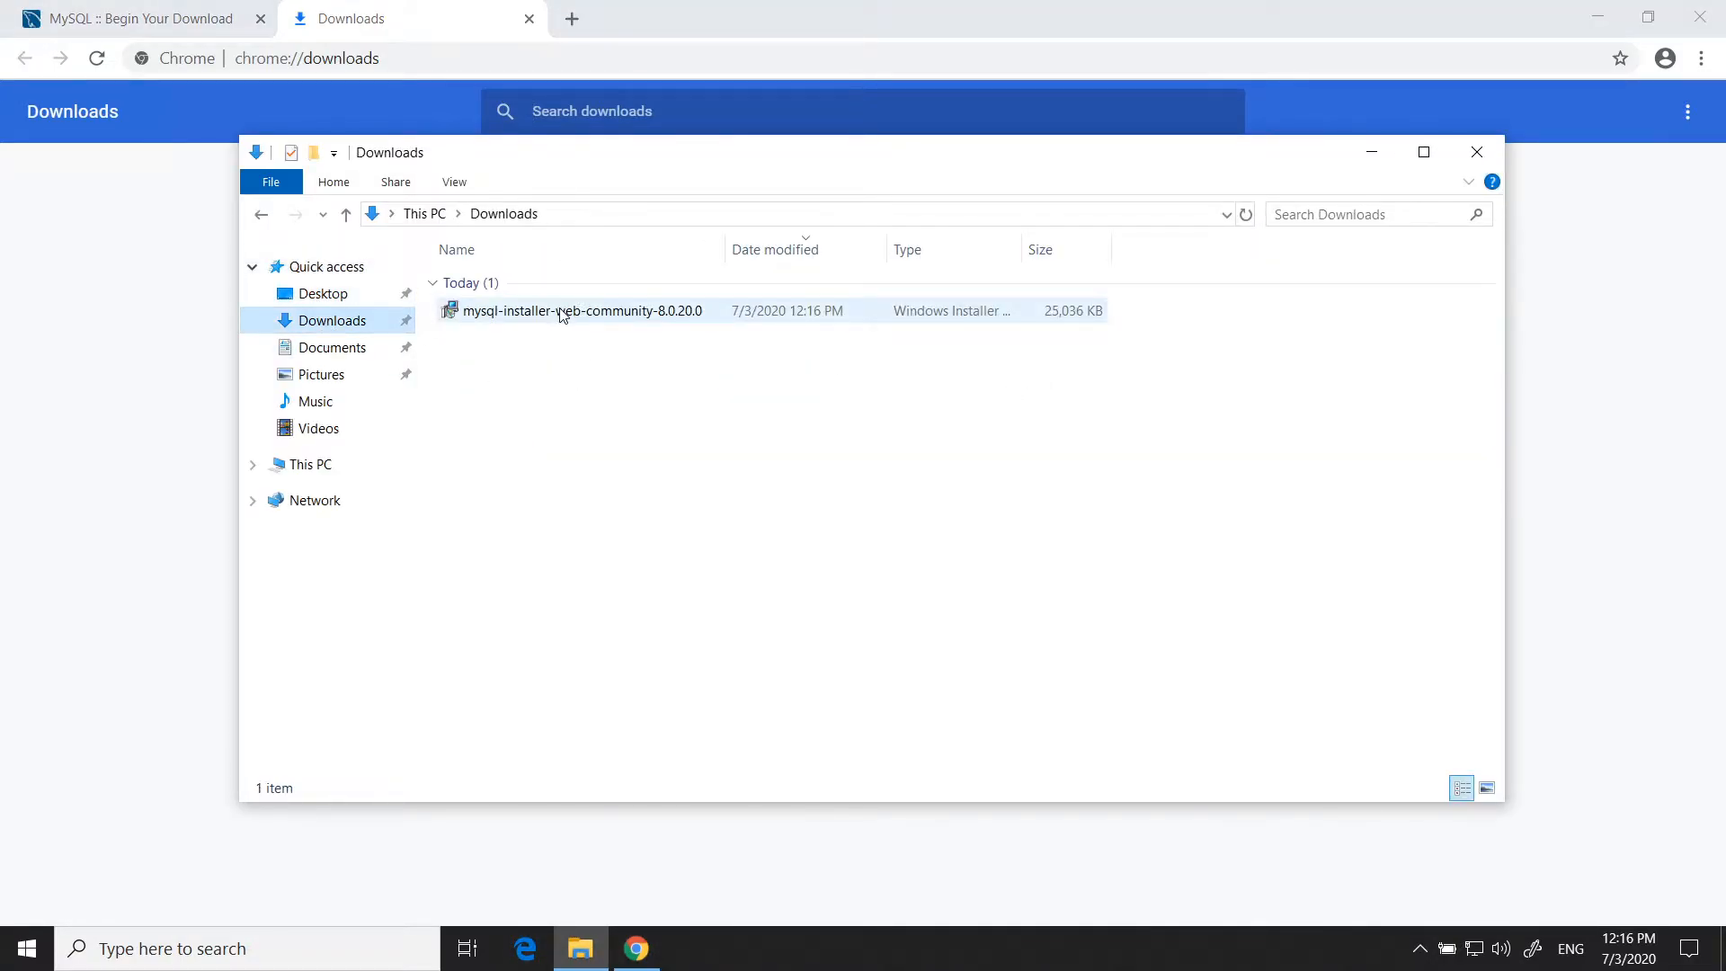
pyautogui.doubleClick(561, 312)
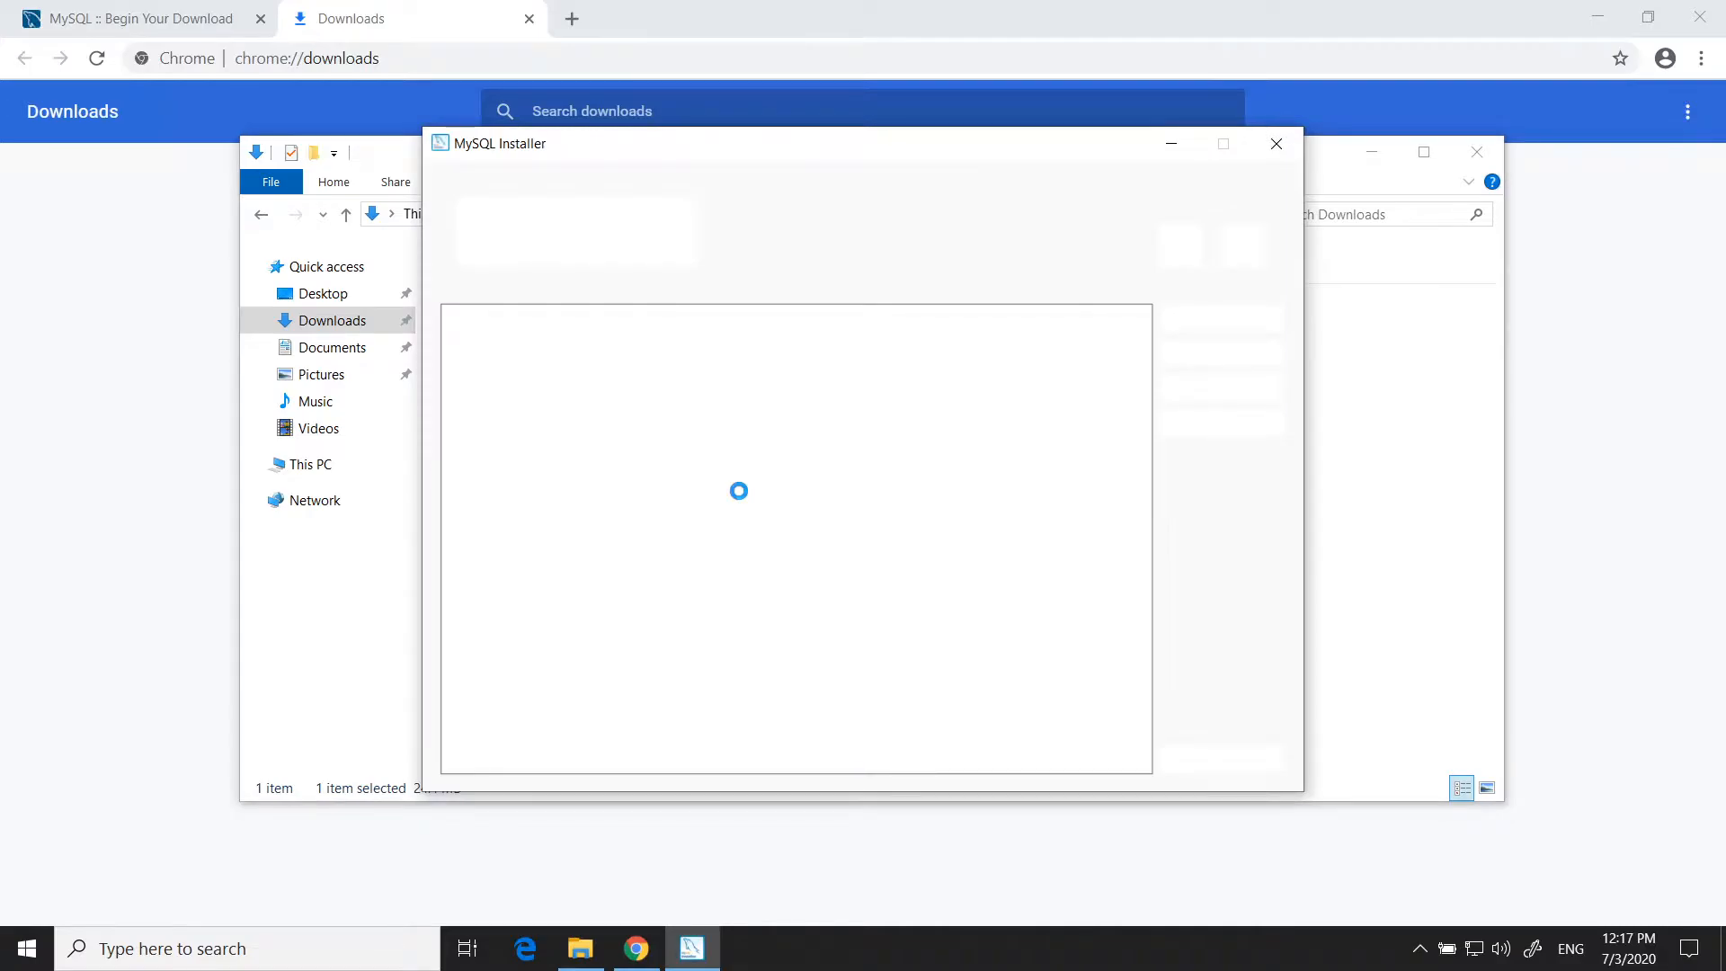
pyautogui.click(1602, 22)
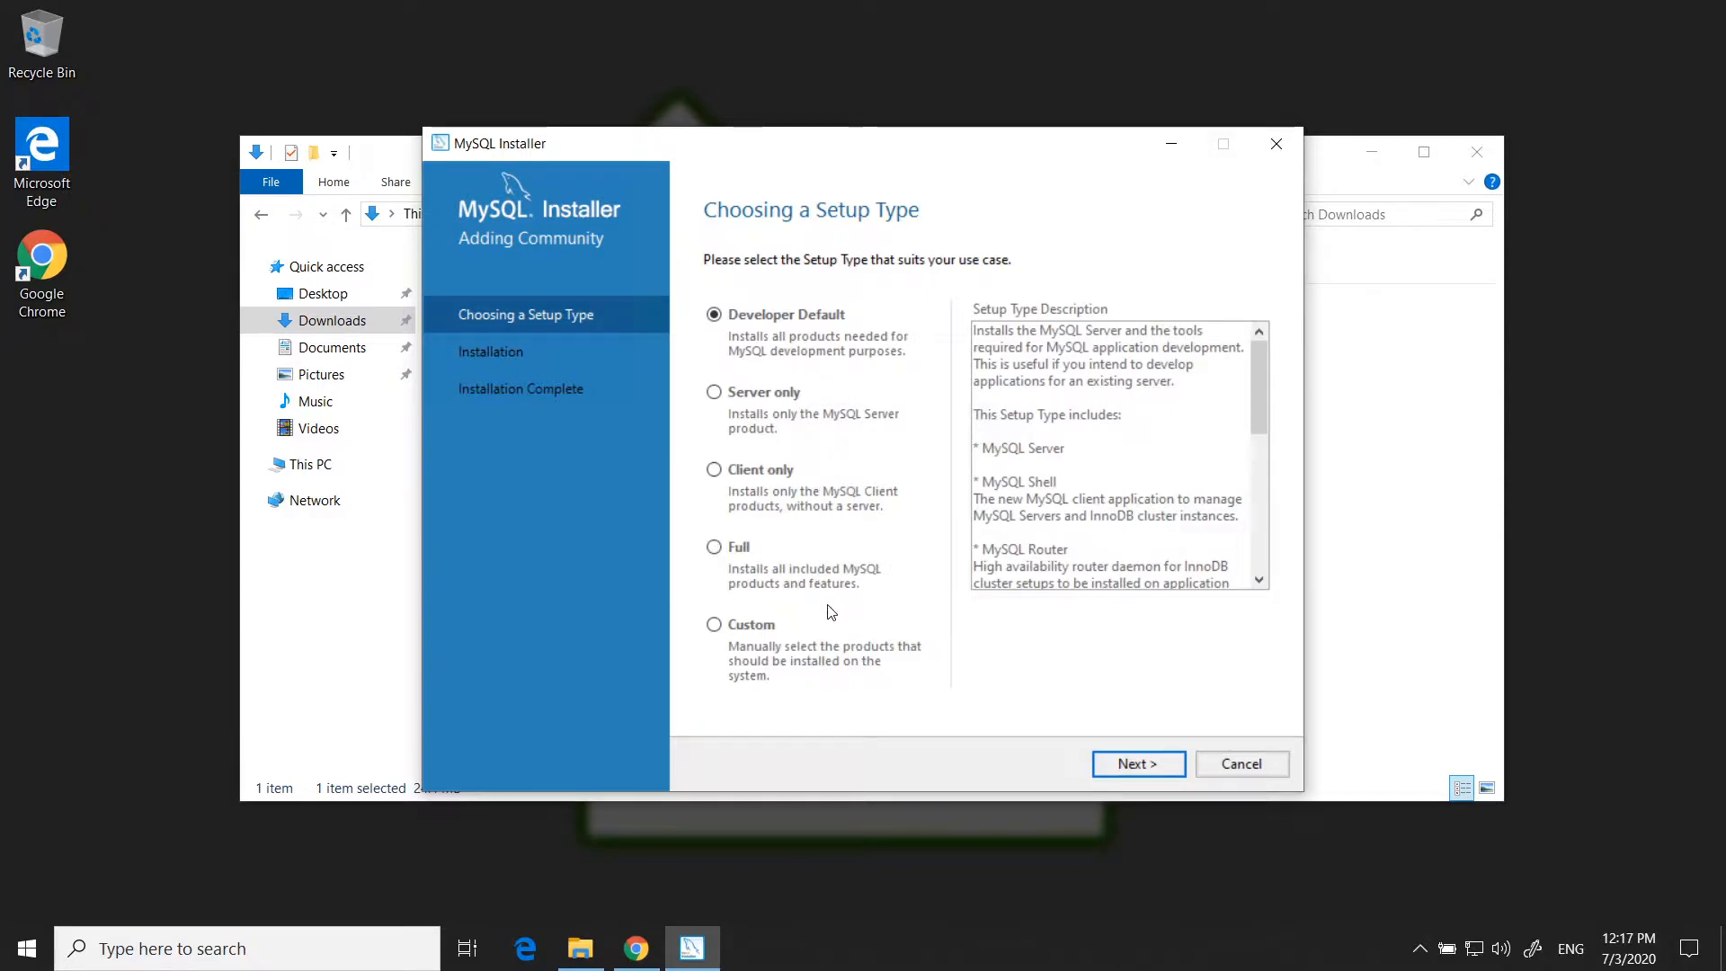
# Choose the Custom setup type and add MySQL Server 8.0.20 - X64 to the products to install
pyautogui.click(759, 627)
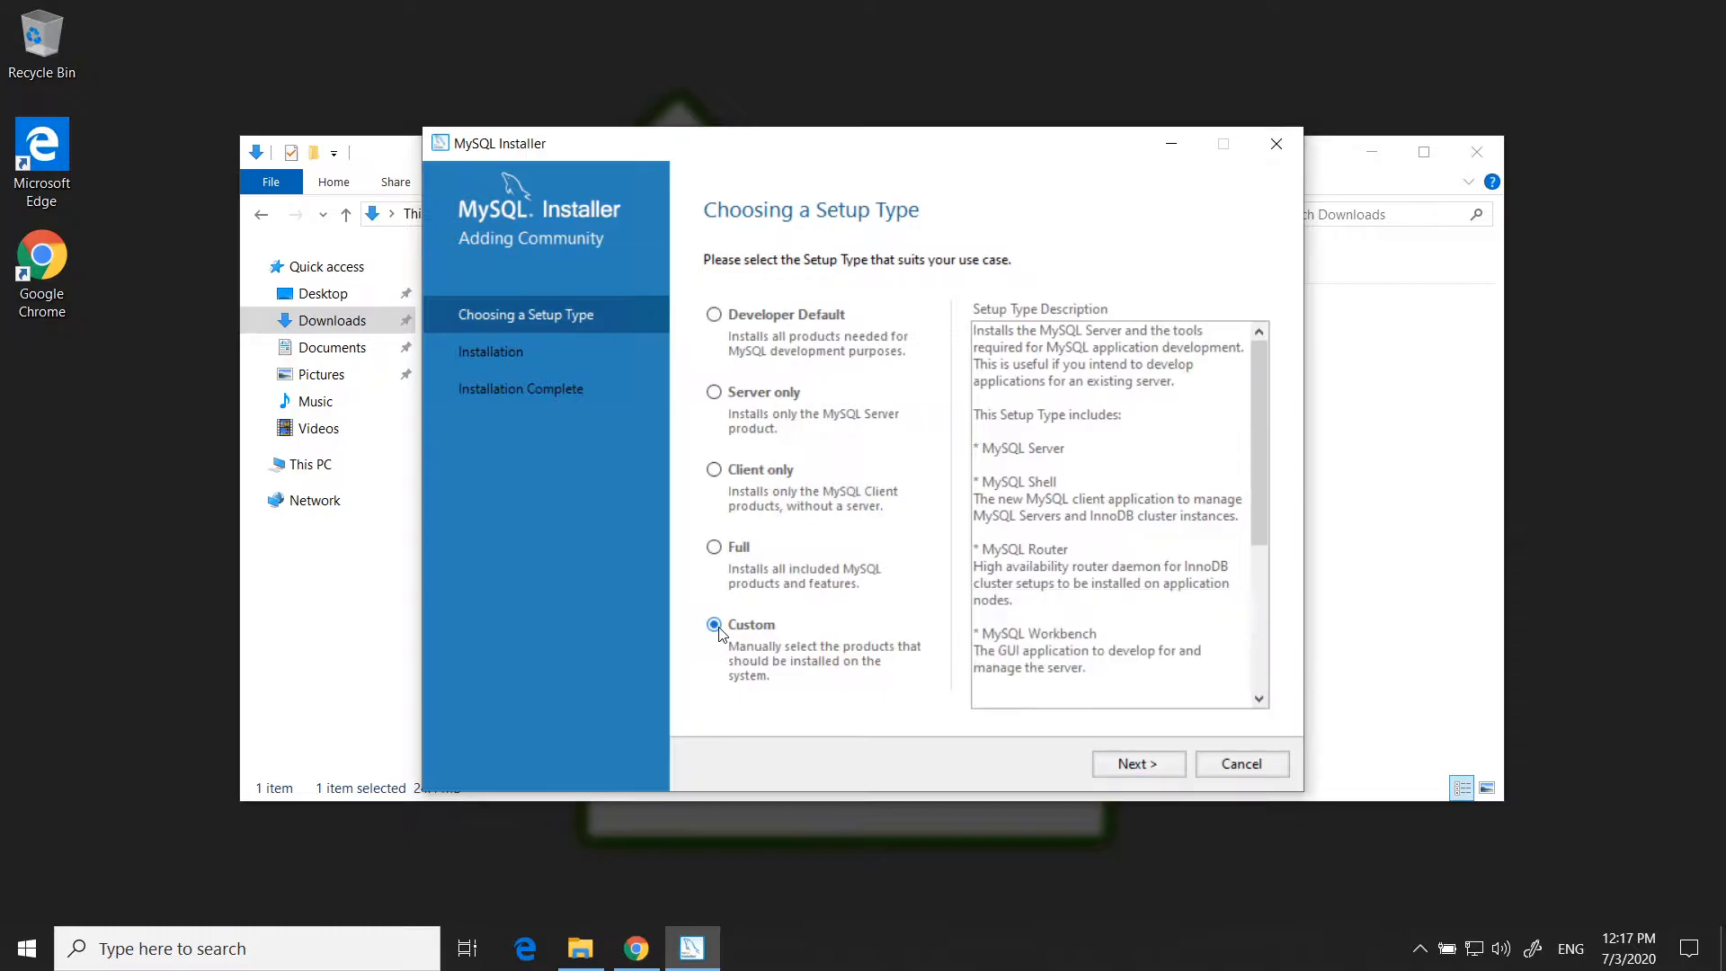
pyautogui.click(1134, 764)
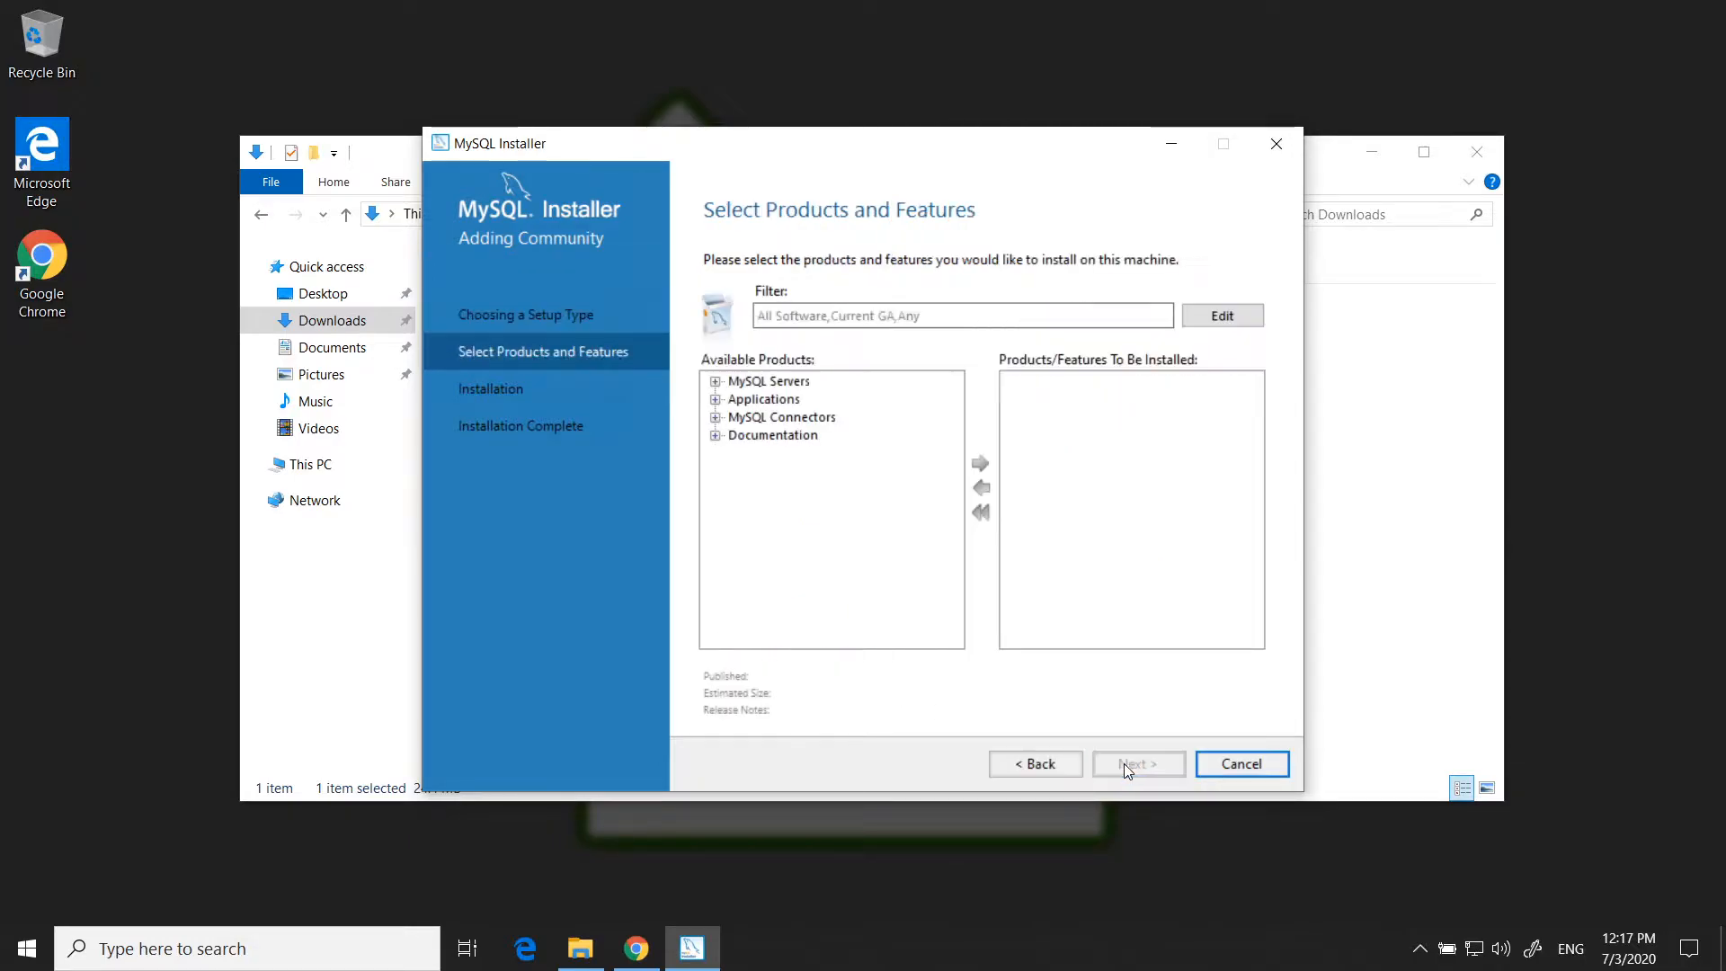
pyautogui.click(715, 381)
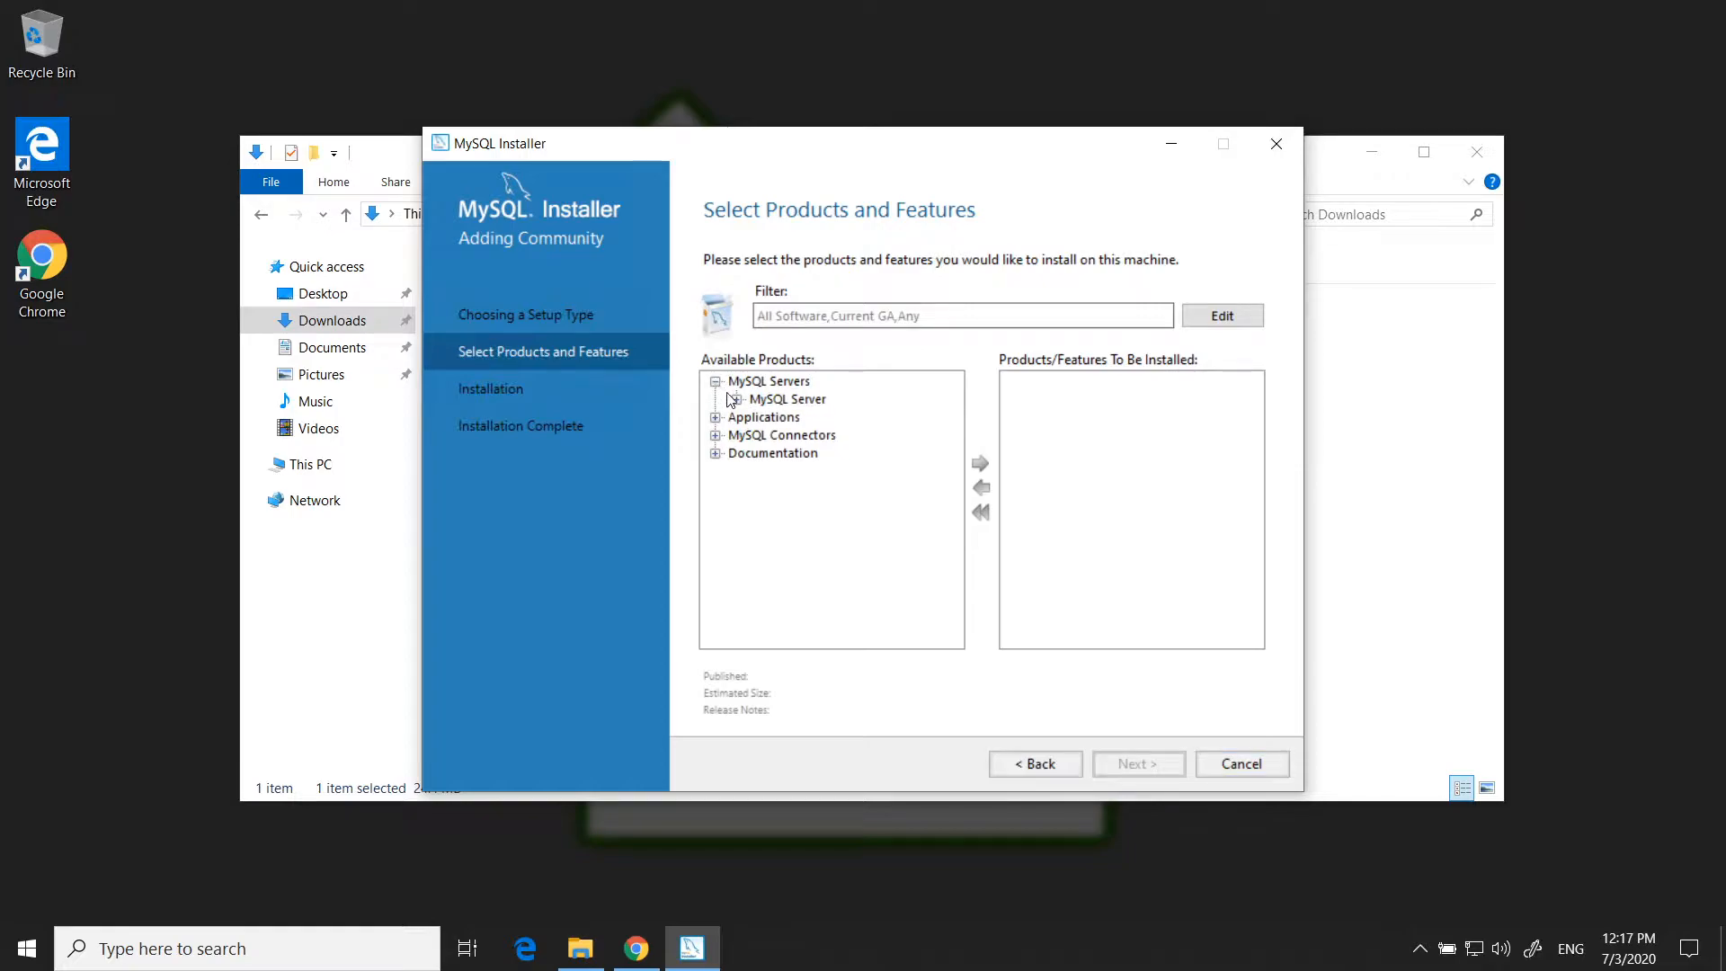
pyautogui.click(736, 399)
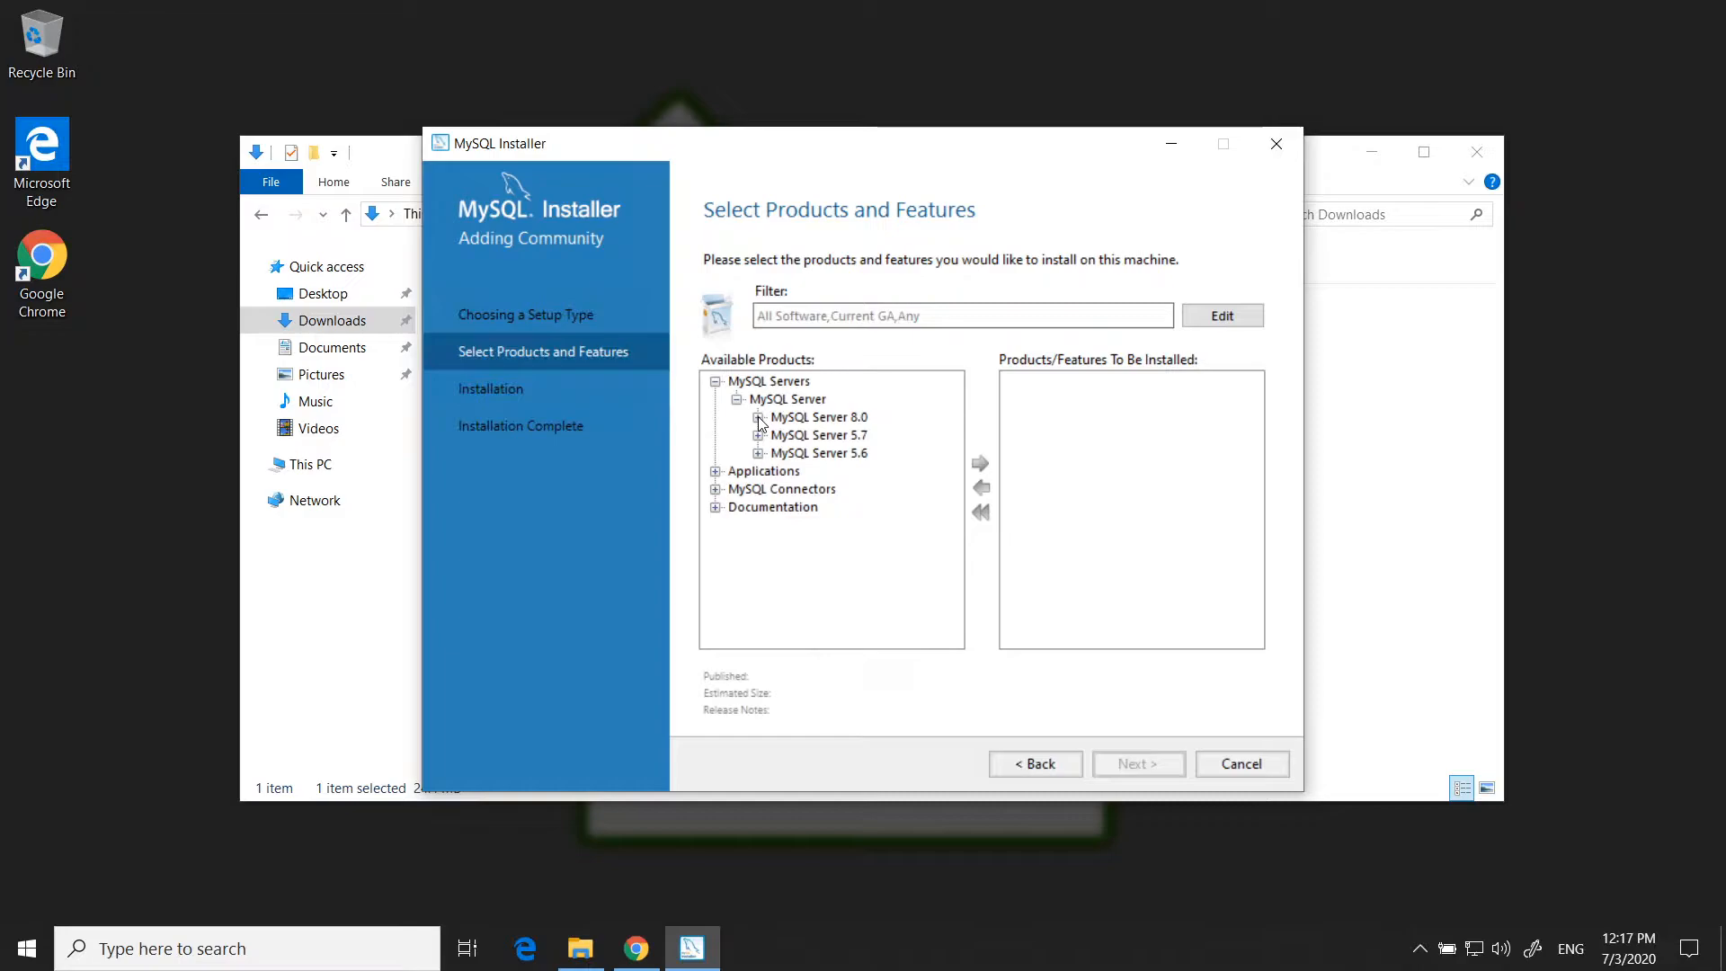
pyautogui.click(758, 418)
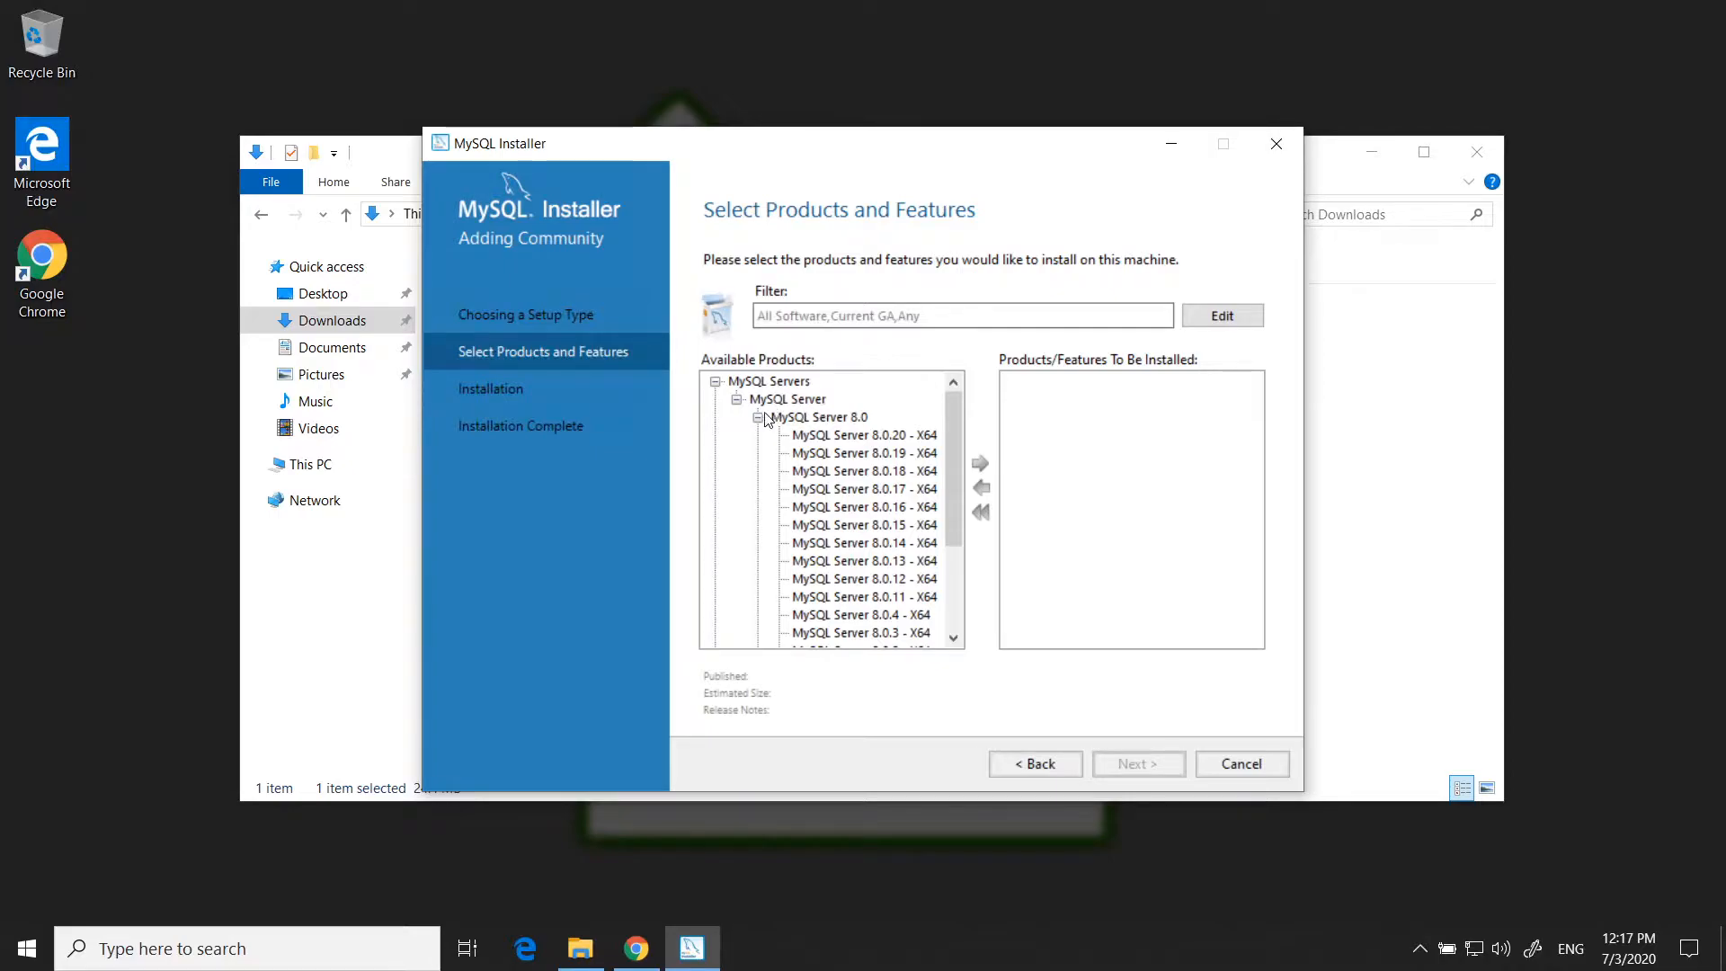
pyautogui.click(851, 437)
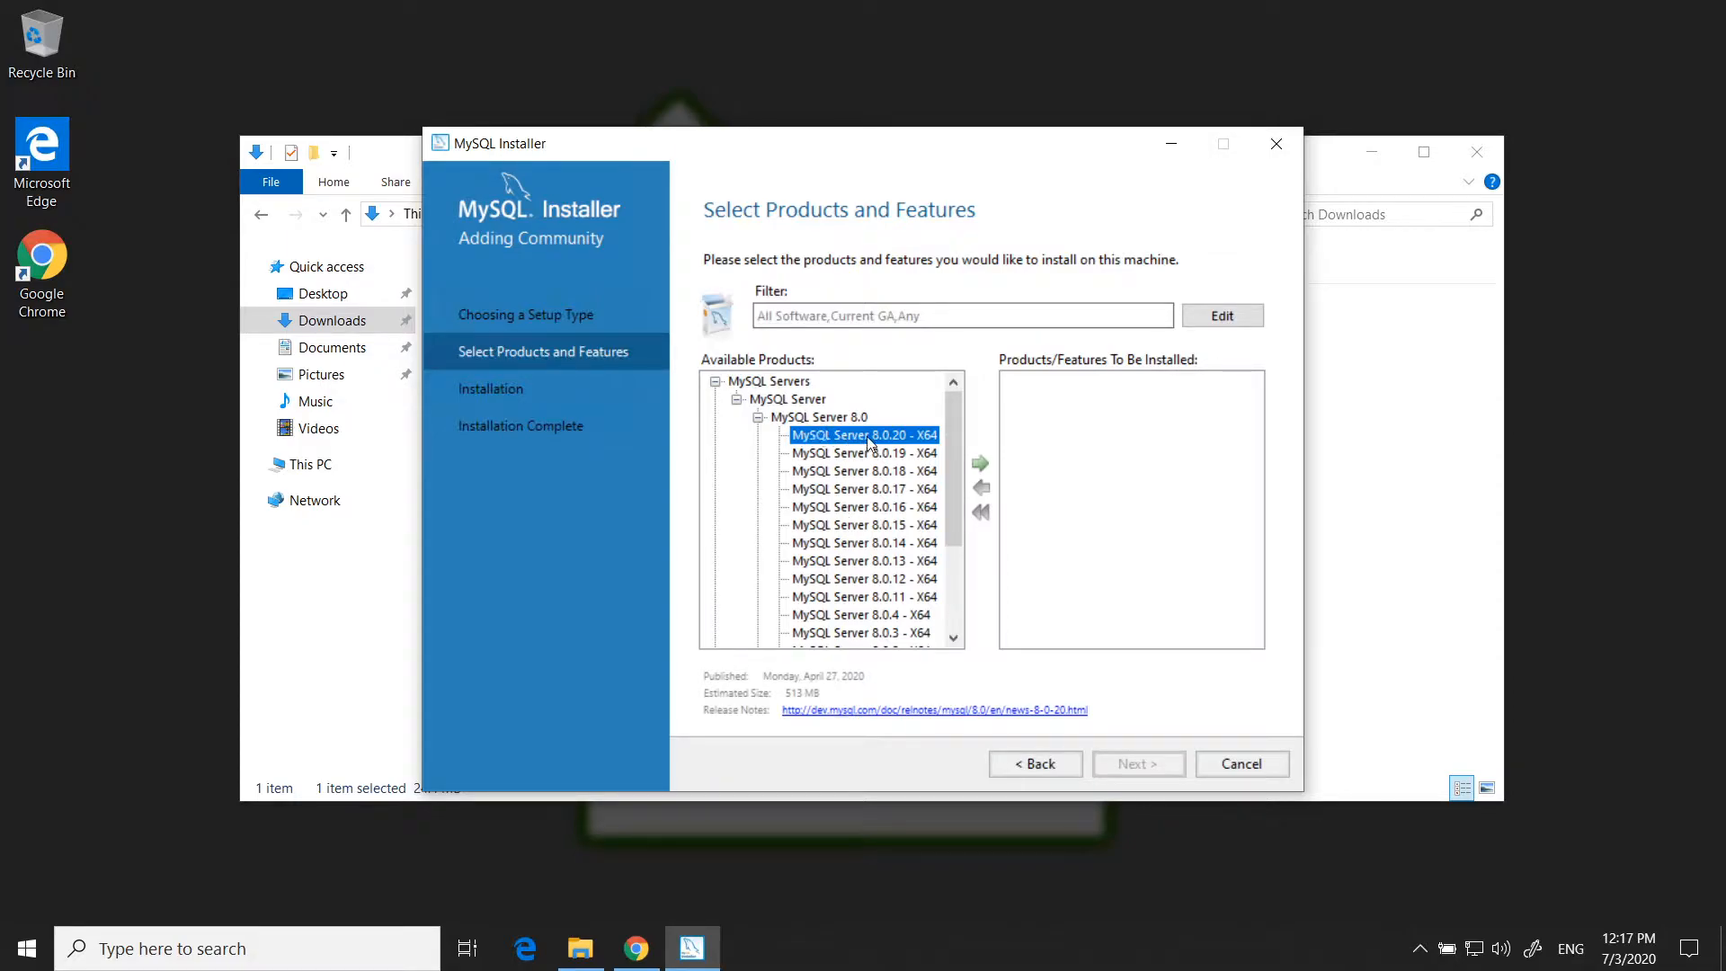
pyautogui.click(981, 466)
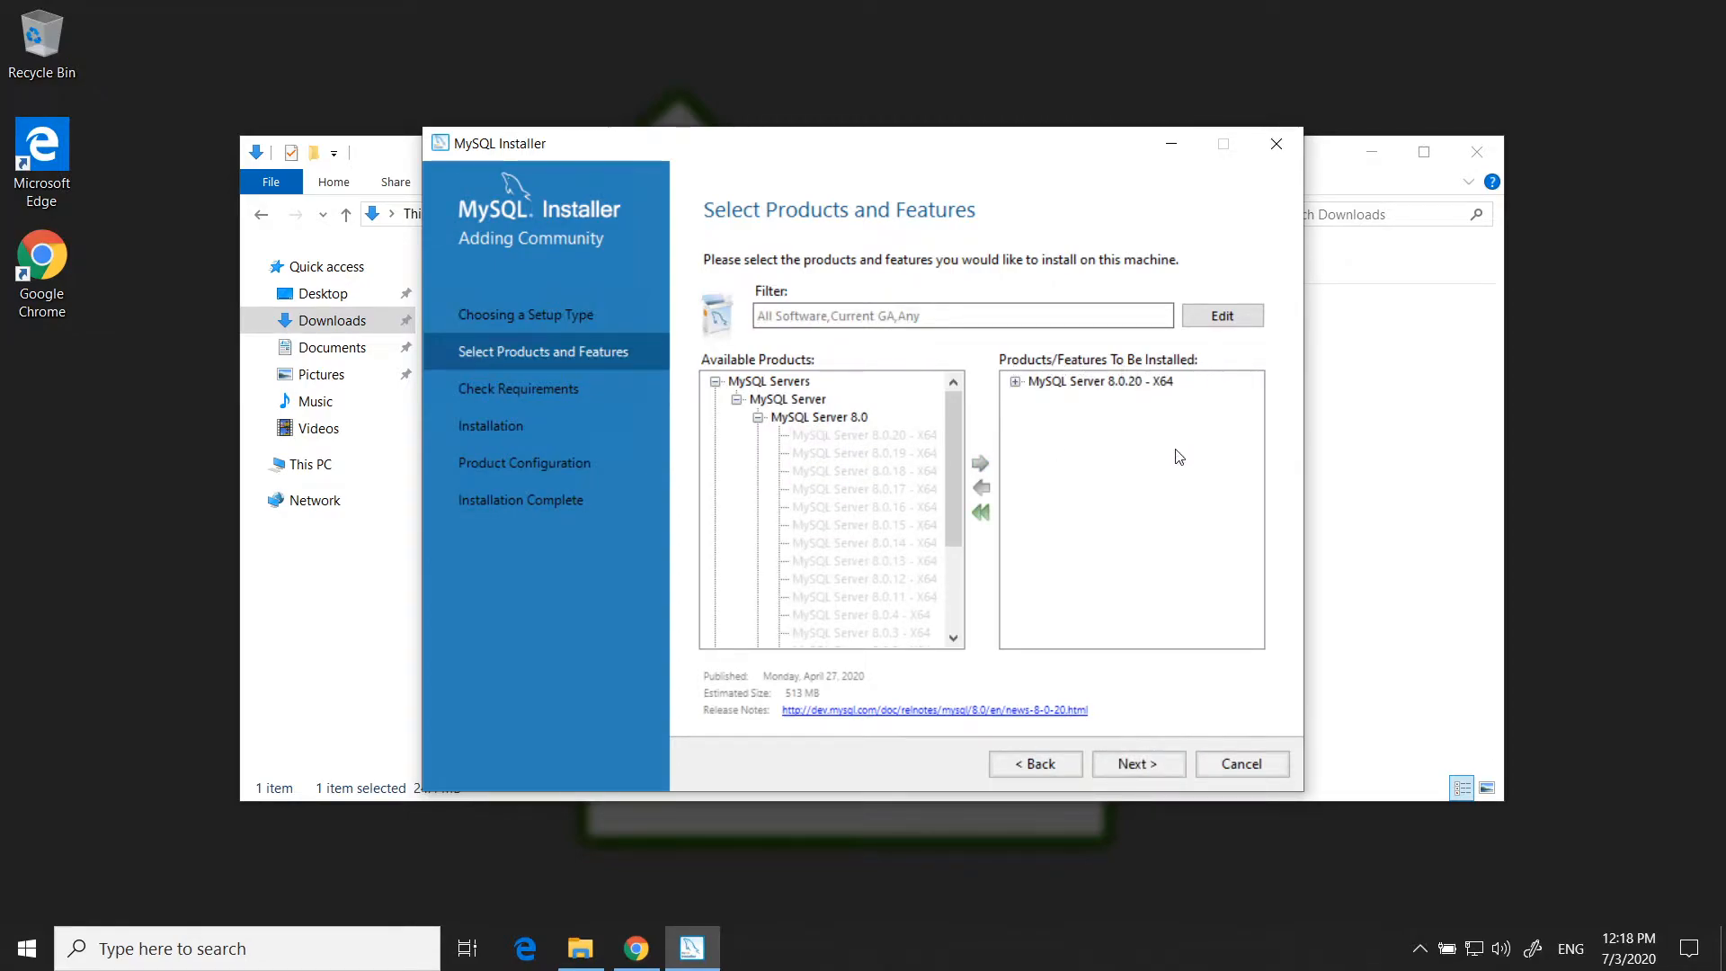
# Add MySQL Workbench 8.0.20 - X64 from the available applications to the products to install
pyautogui.click(717, 382)
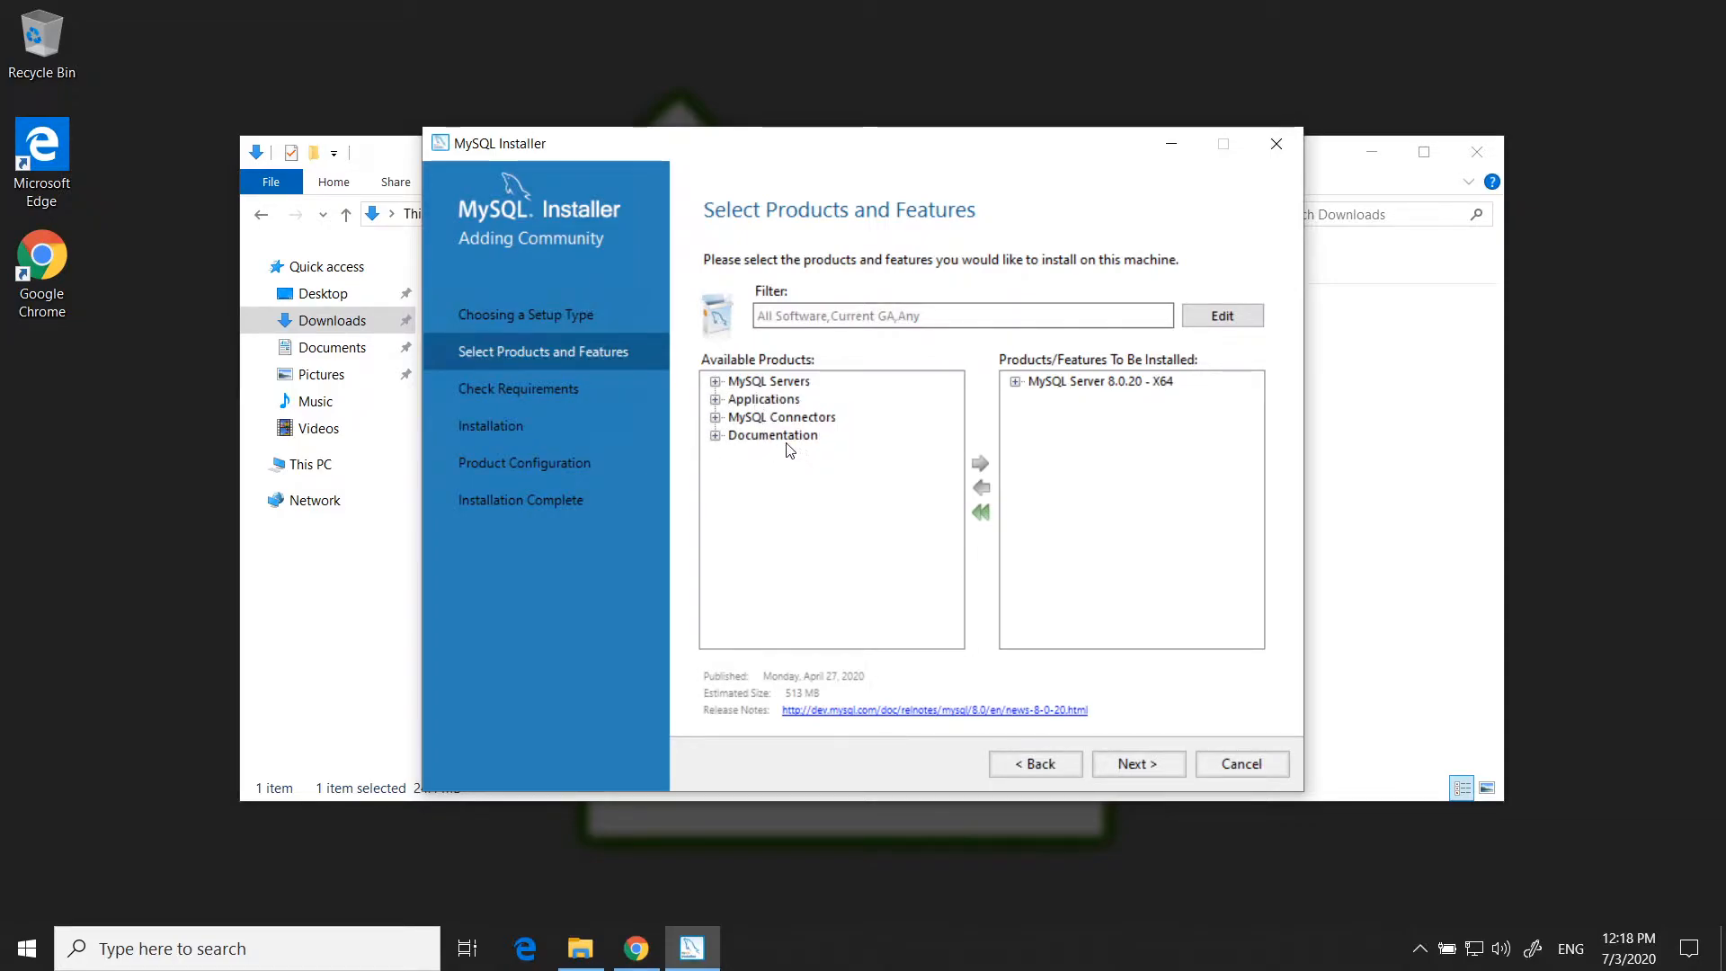
pyautogui.click(717, 400)
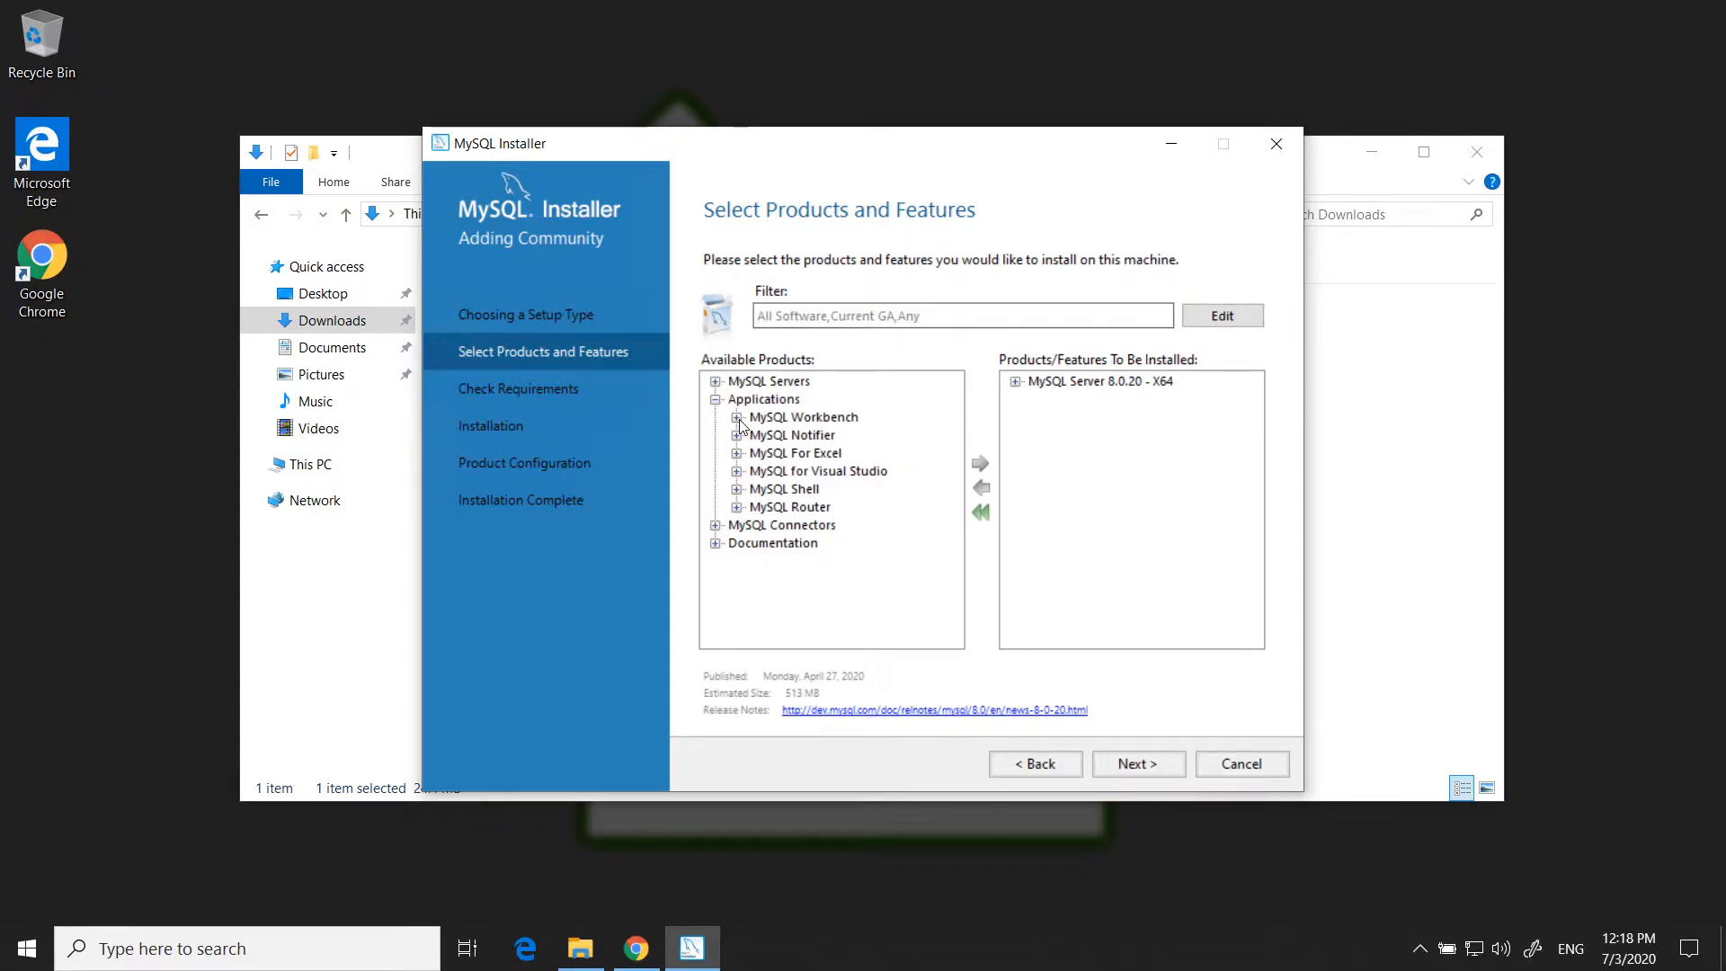
pyautogui.click(736, 417)
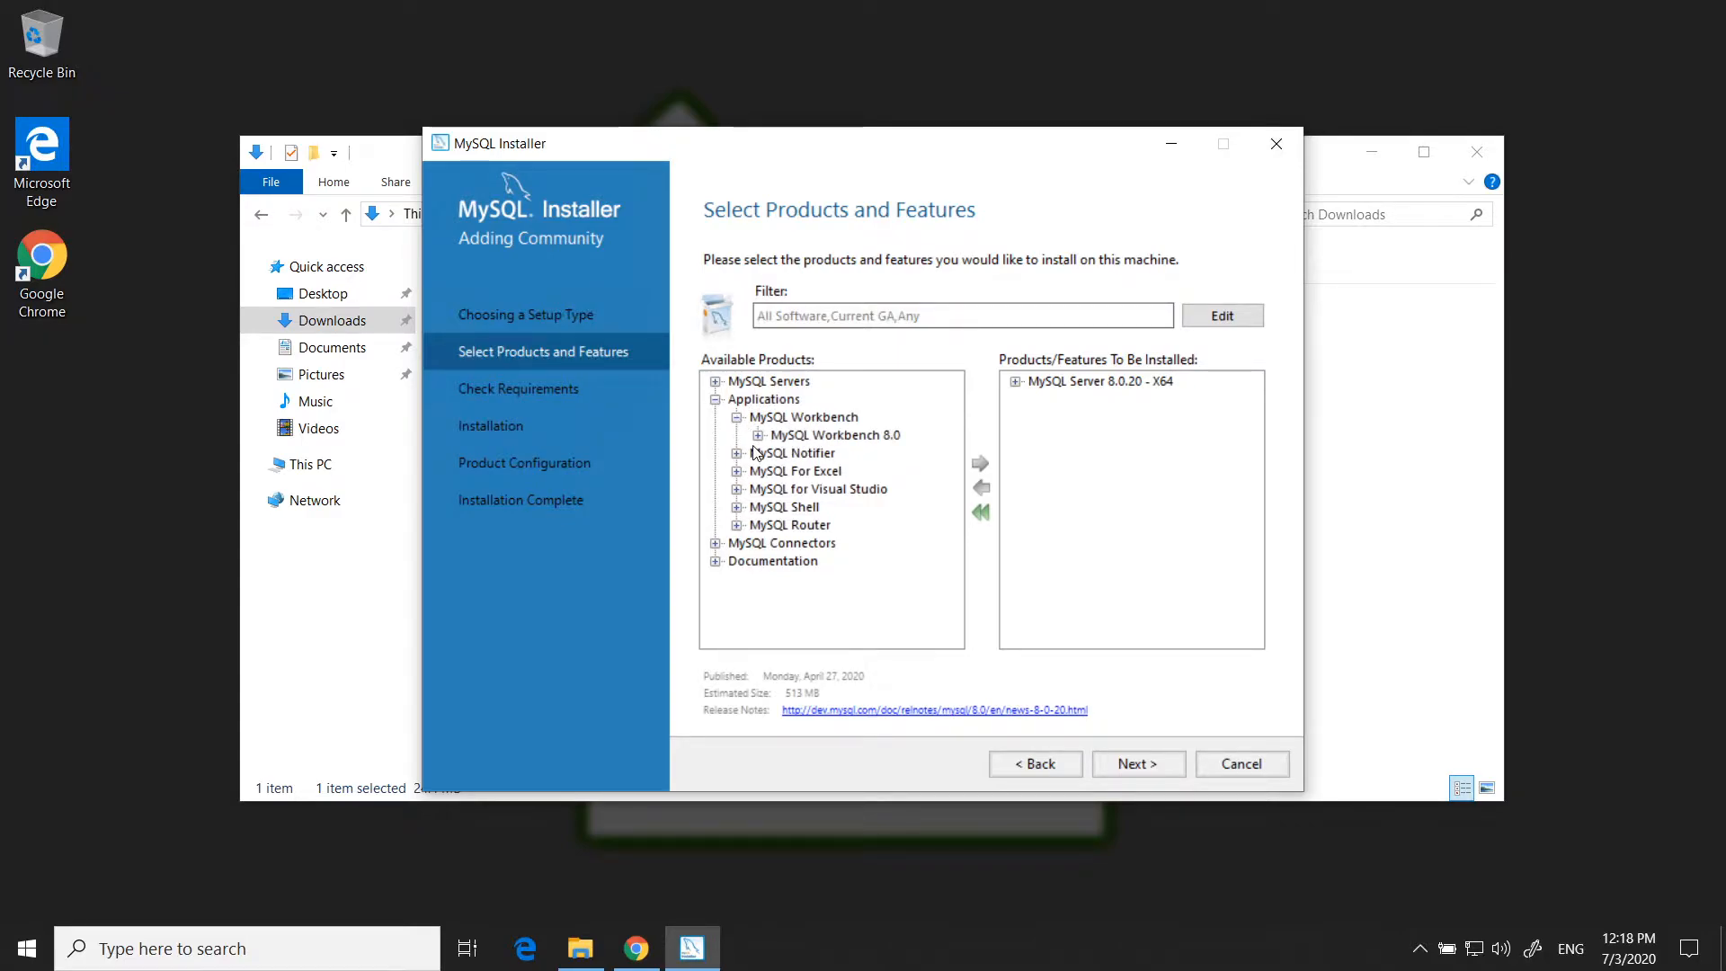
pyautogui.click(758, 436)
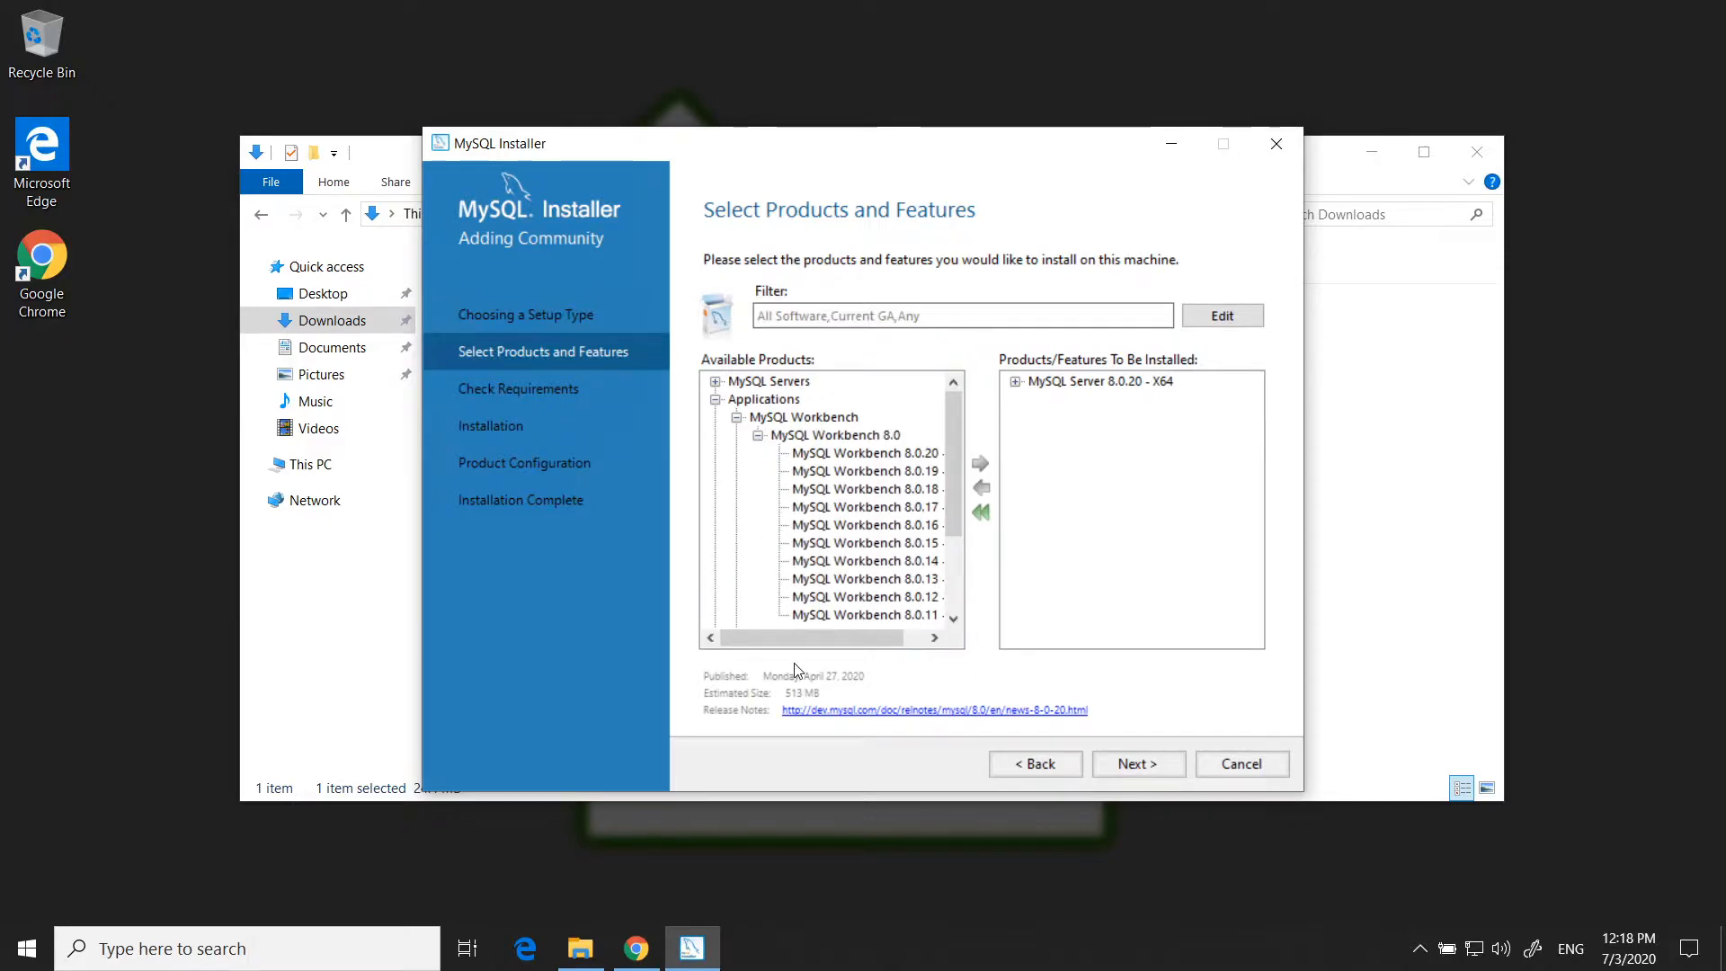
pyautogui.moveTo(800, 637); pyautogui.dragTo(822, 637)
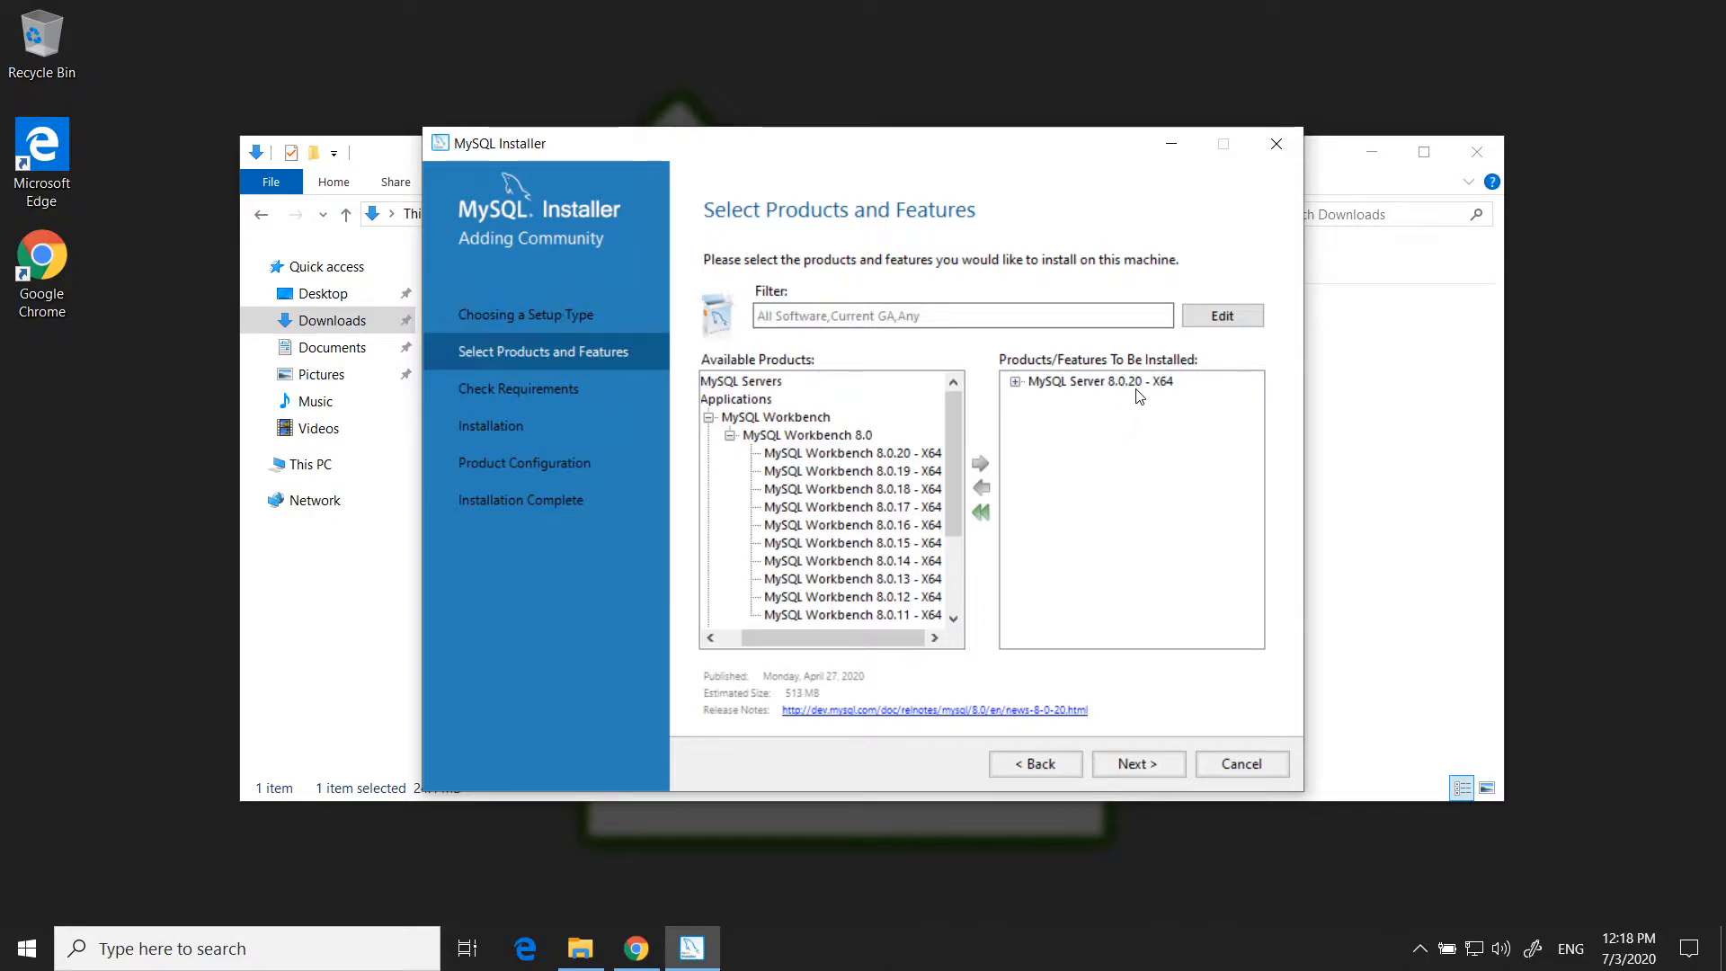
pyautogui.click(833, 456)
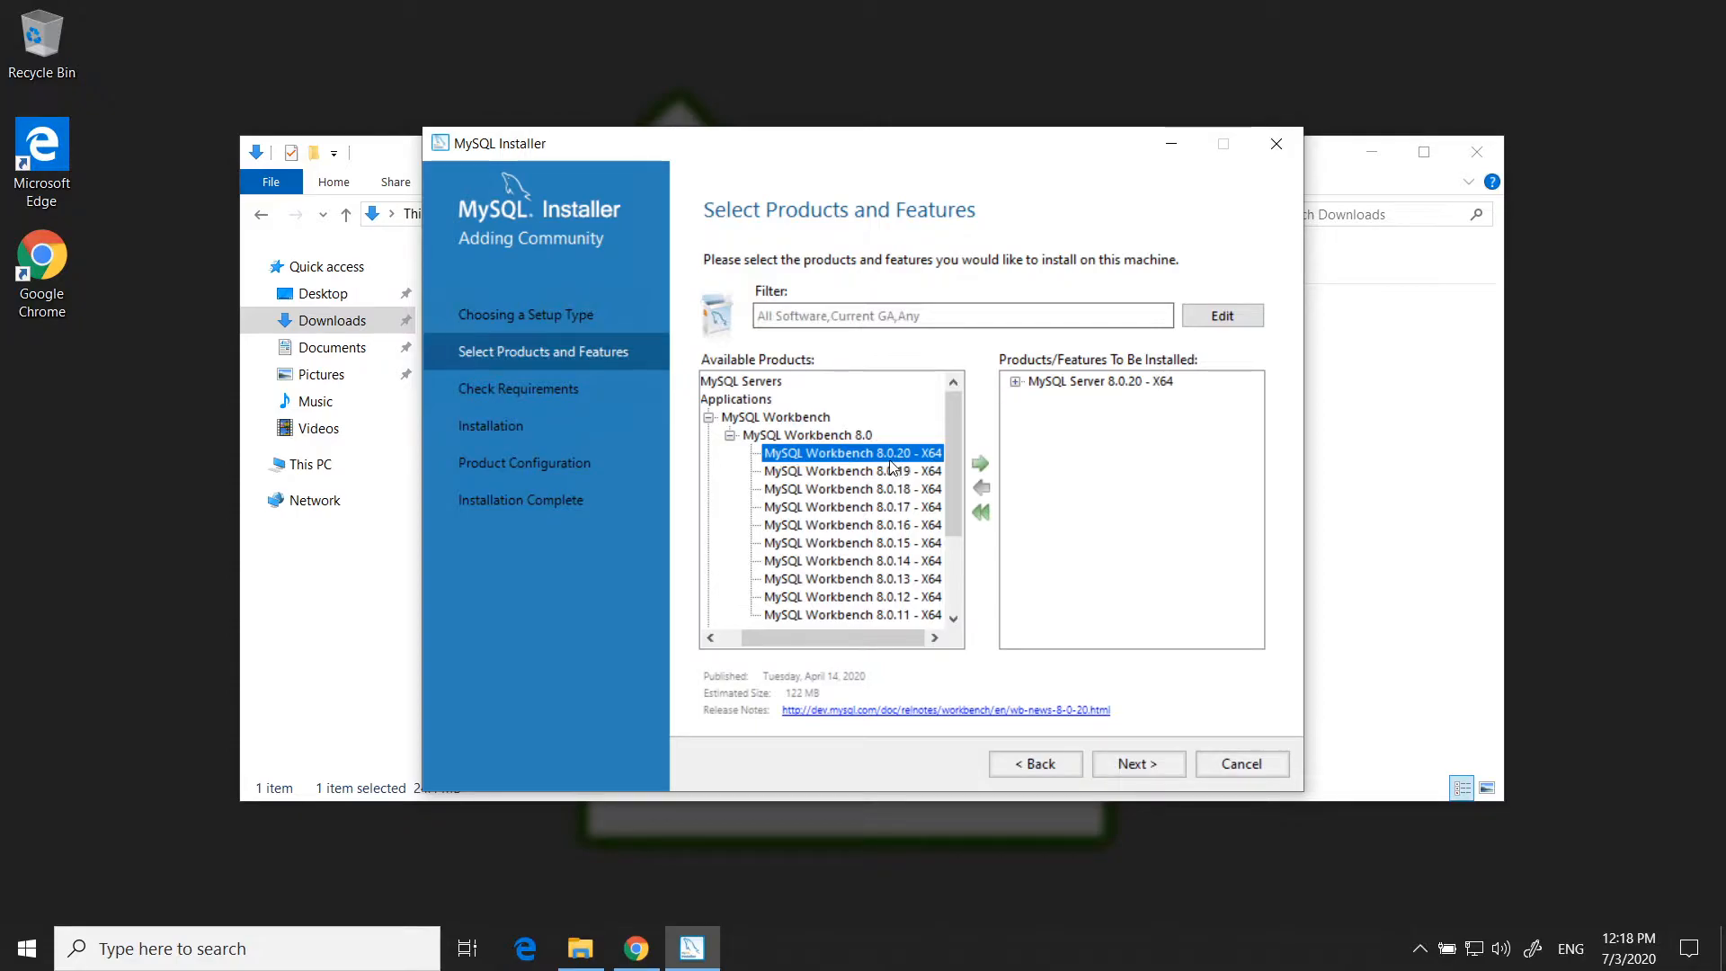
pyautogui.click(981, 466)
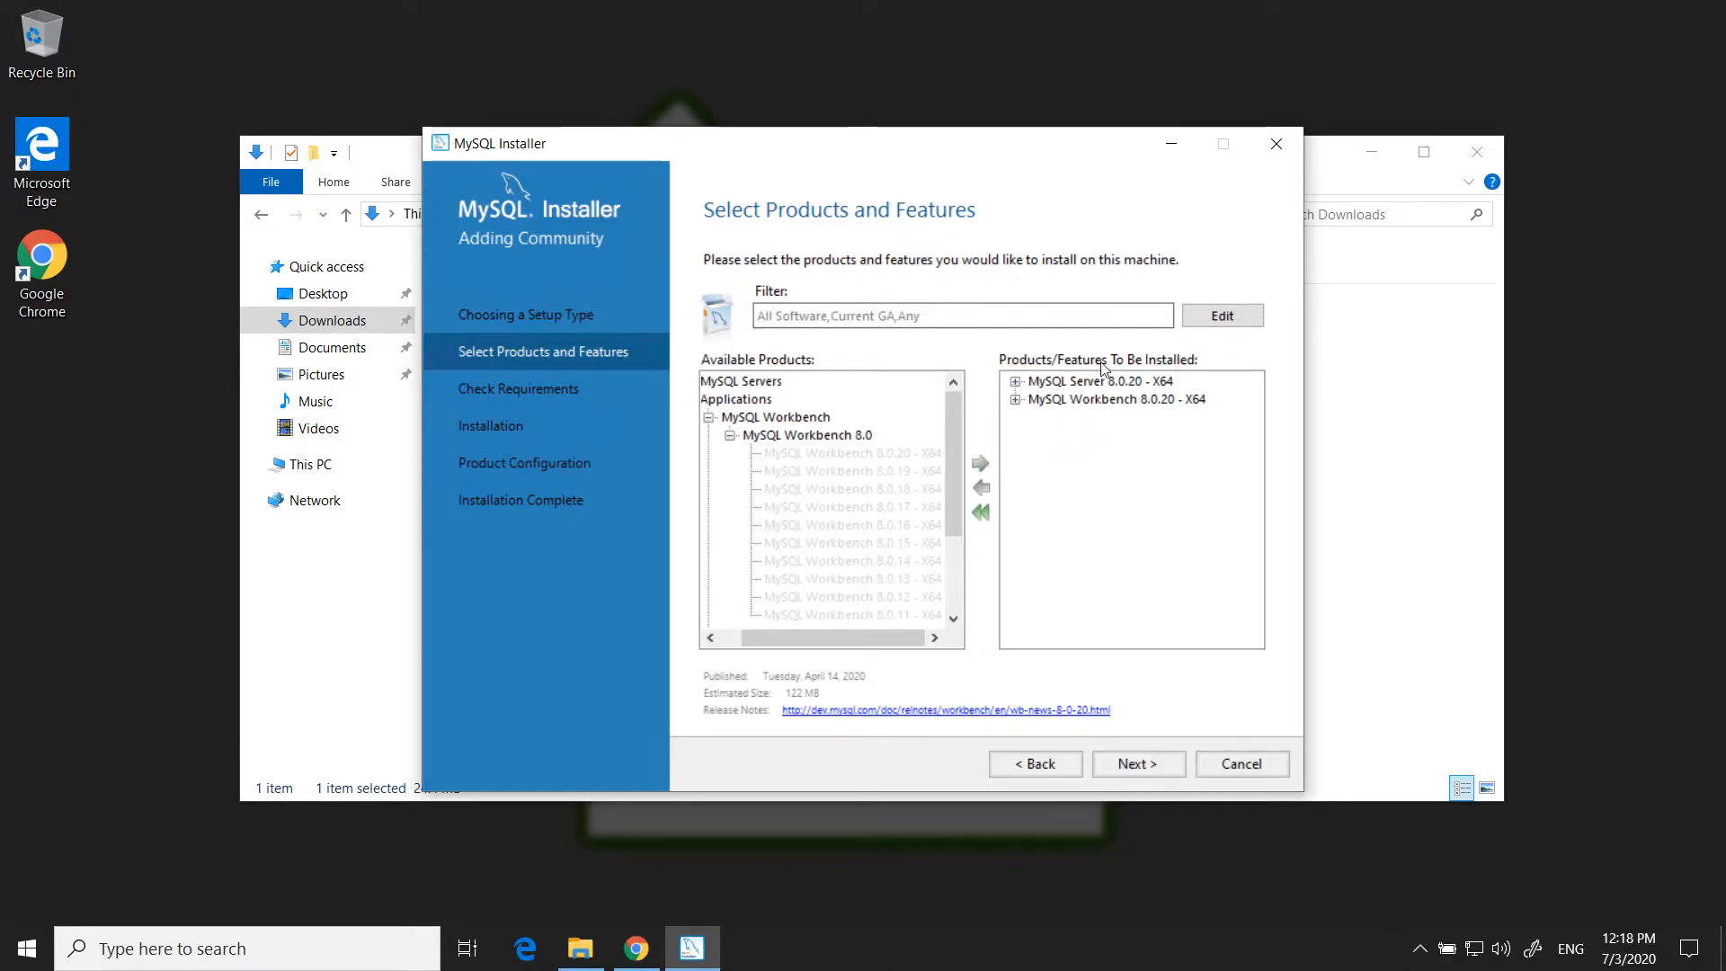
pyautogui.click(710, 418)
pyautogui.click(716, 399)
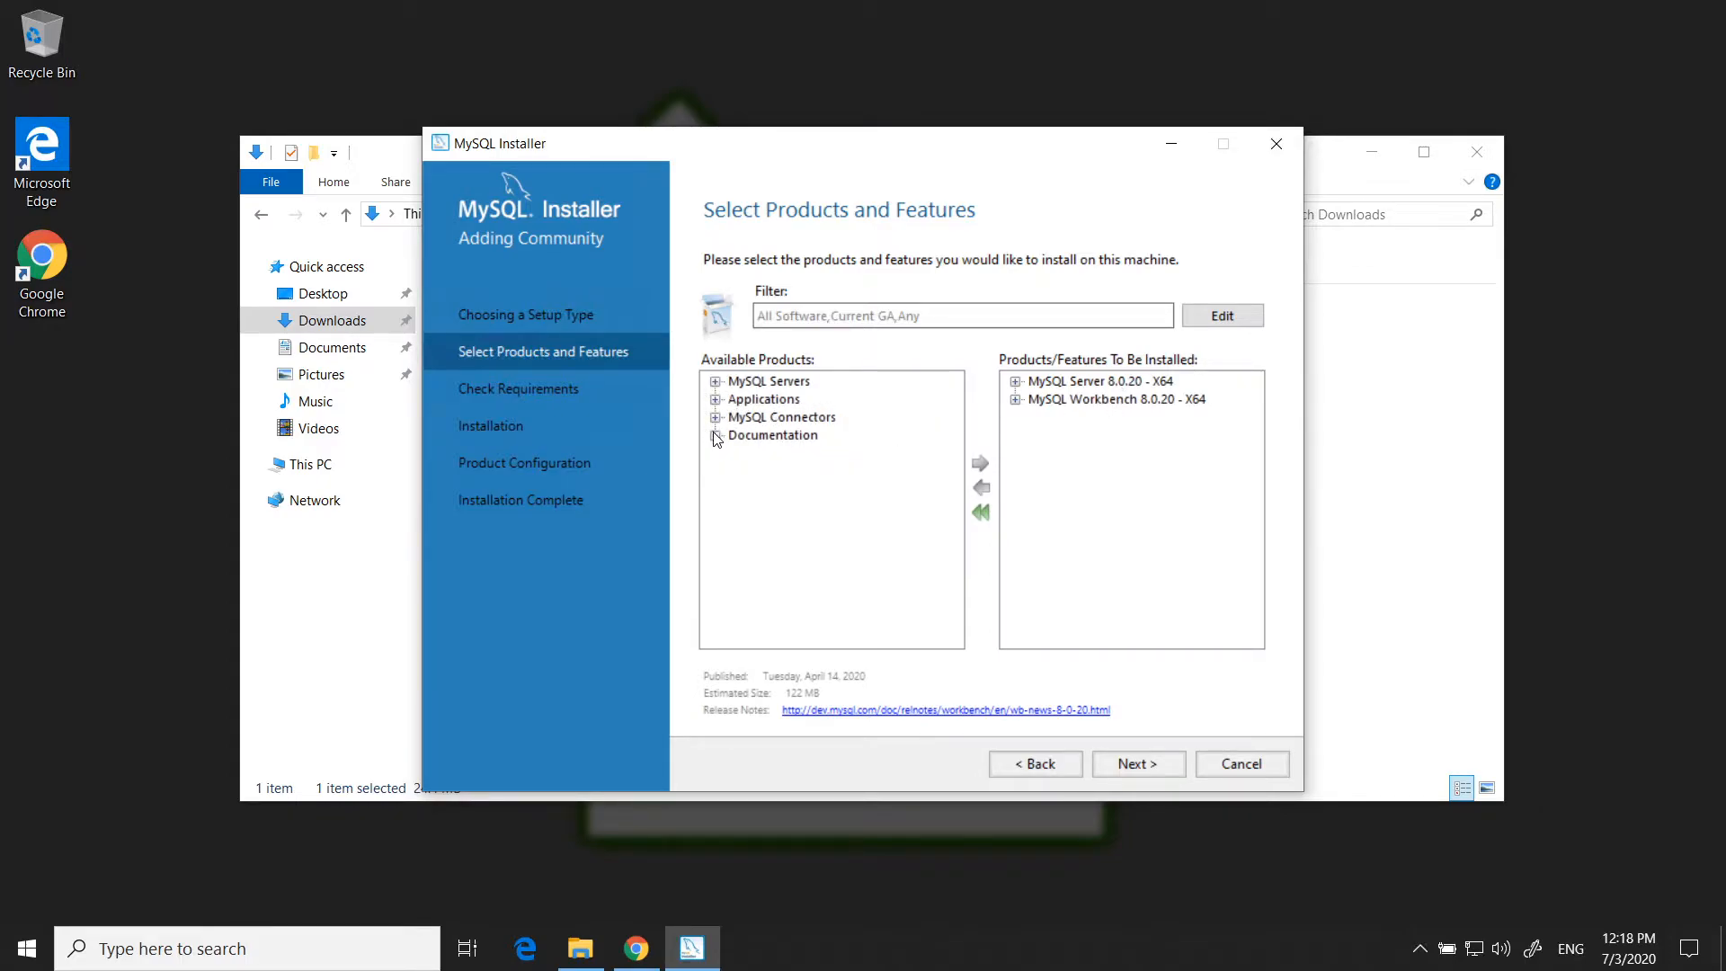
# Examine the Samples and Examples 8.0 versions available under Documentation, leaving them out of the installation
pyautogui.click(715, 435)
pyautogui.click(736, 471)
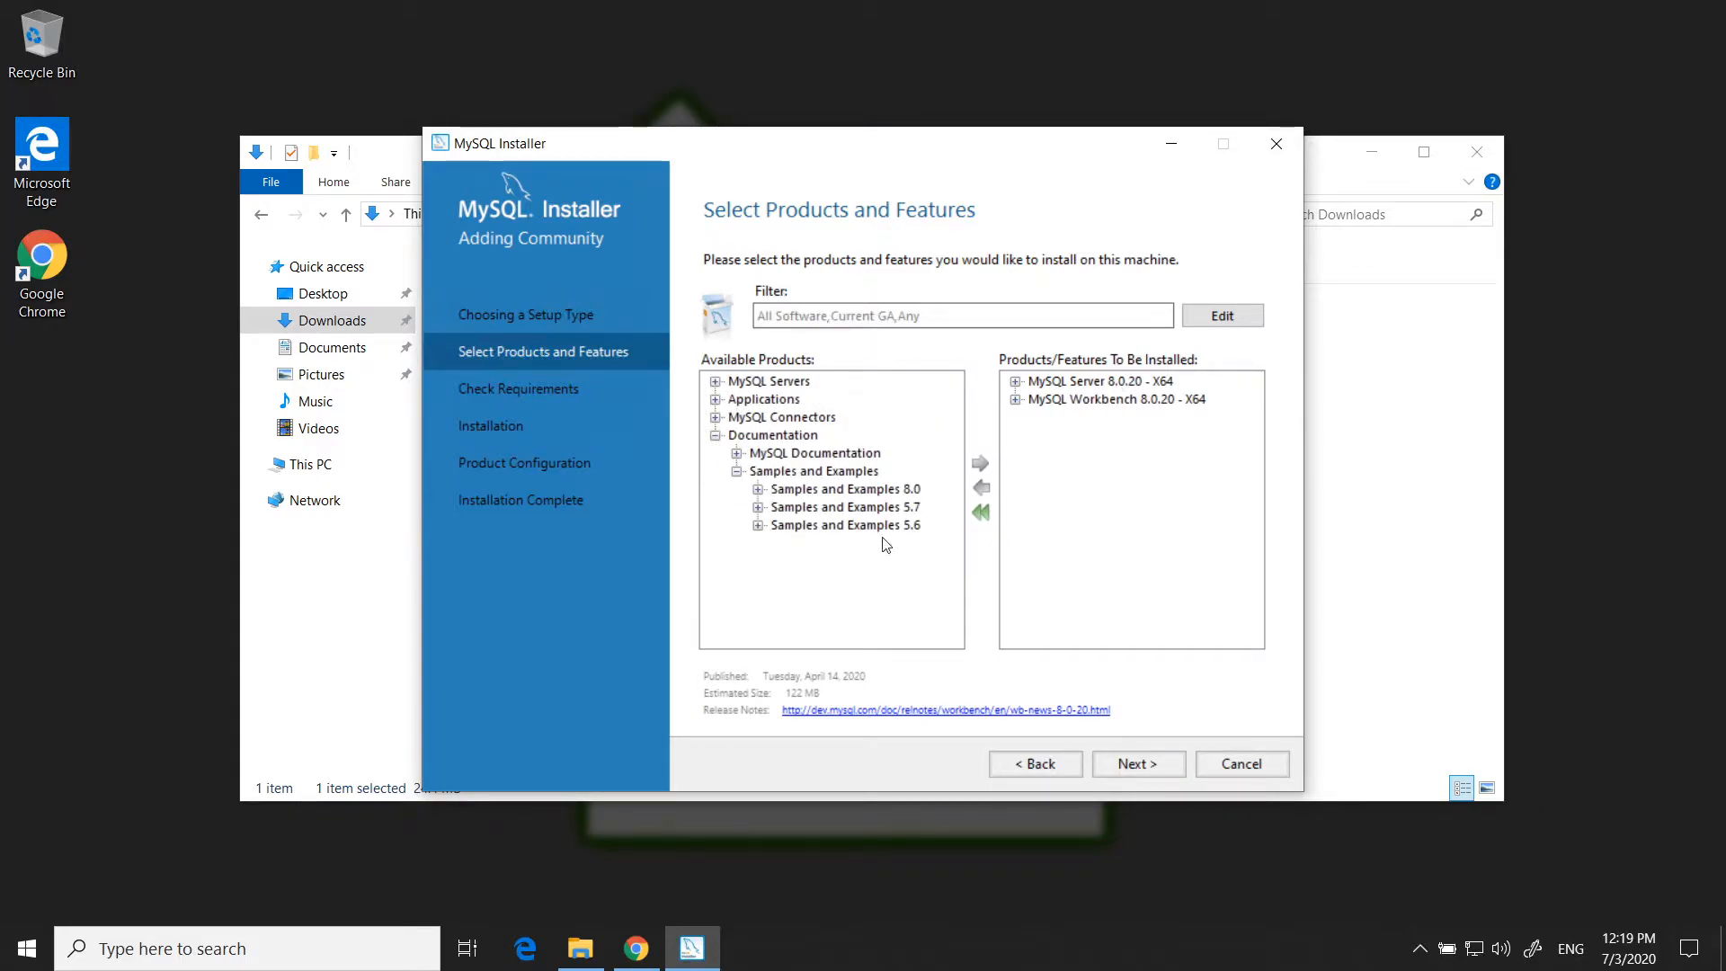
pyautogui.click(758, 489)
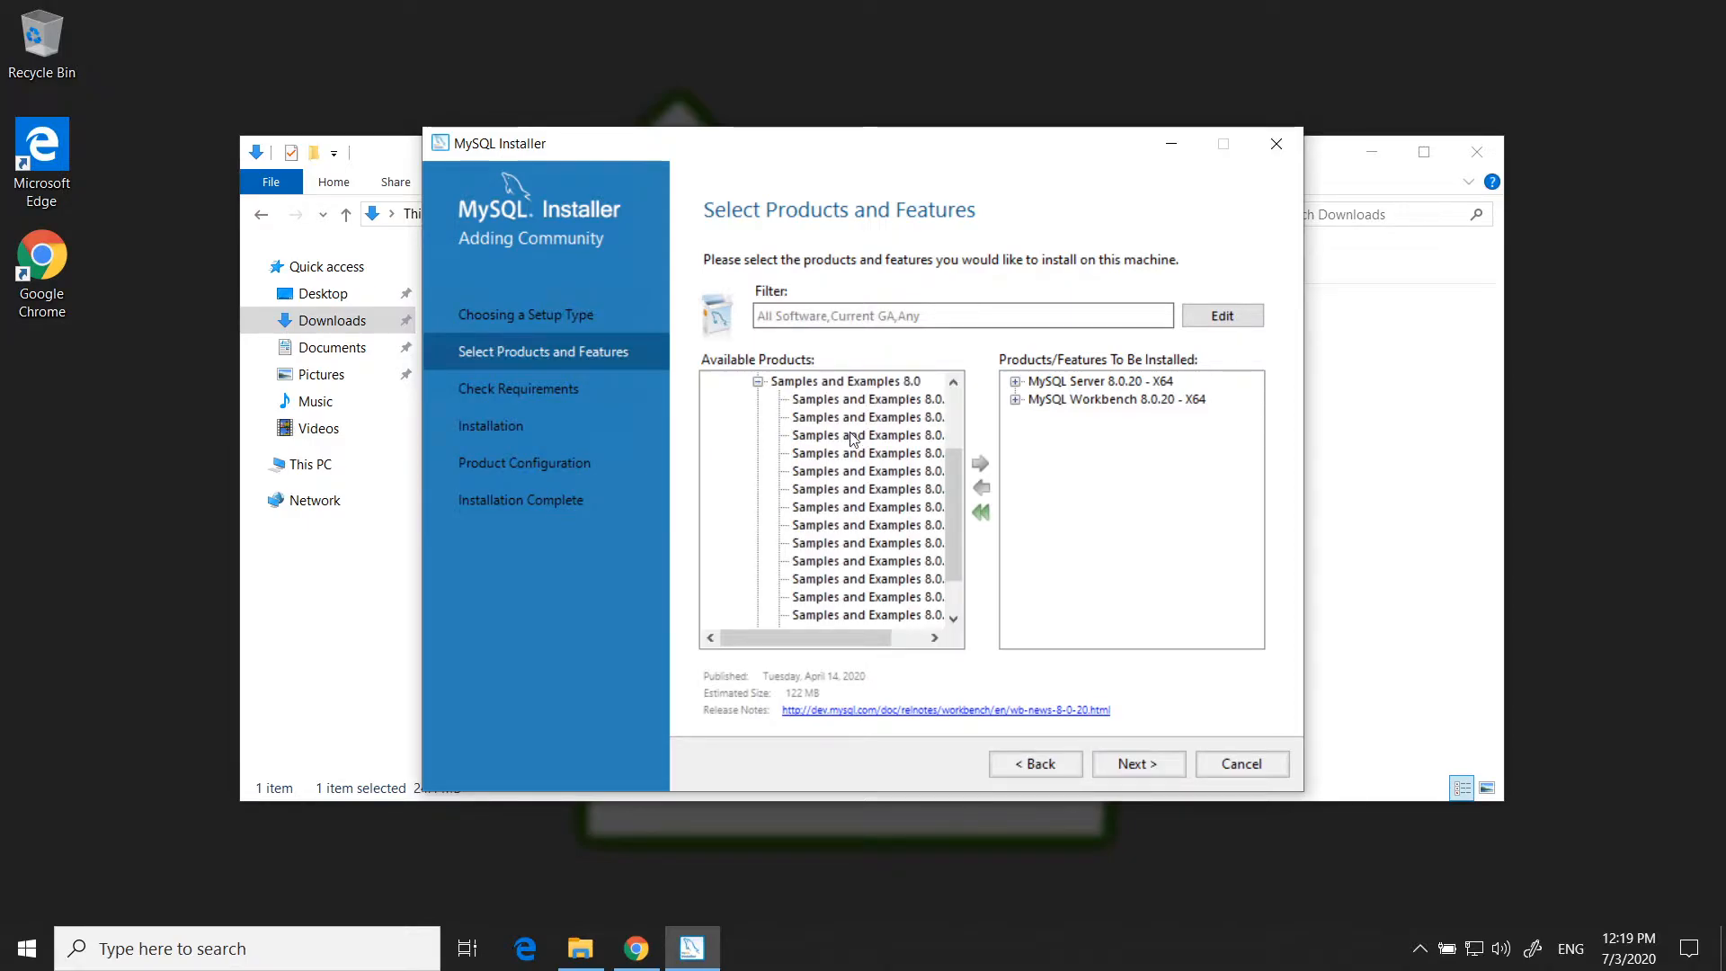
pyautogui.moveTo(862, 637); pyautogui.dragTo(895, 635)
pyautogui.scroll(2, 746, 441)
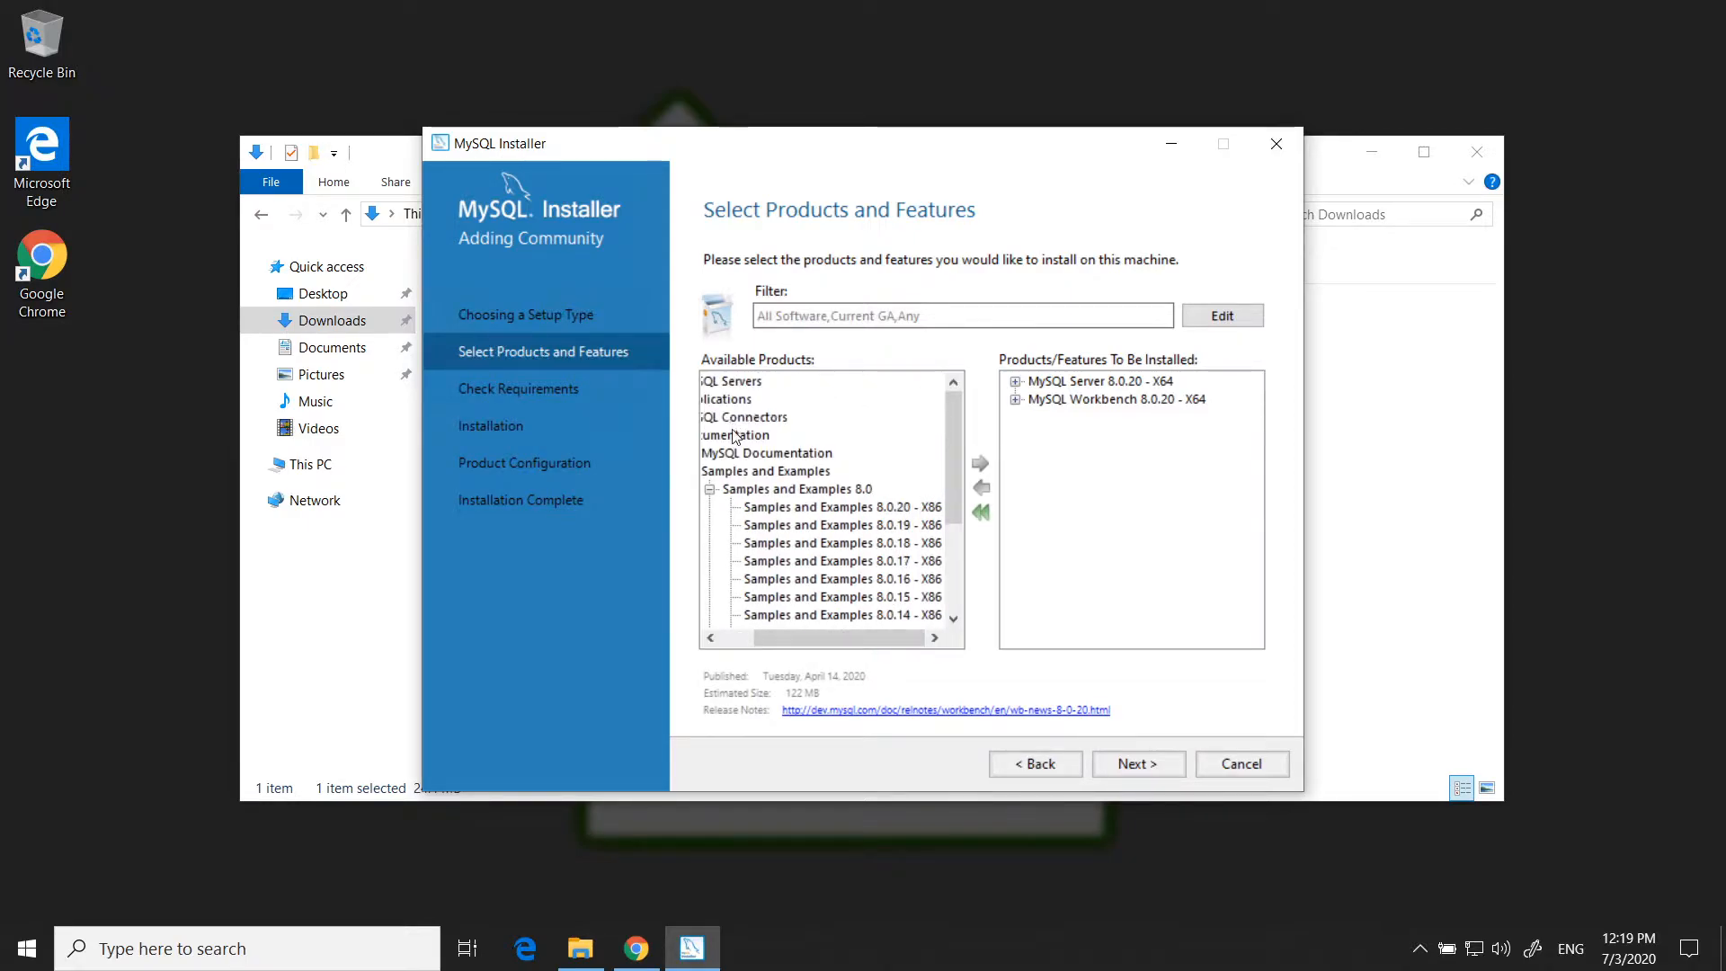
pyautogui.click(710, 490)
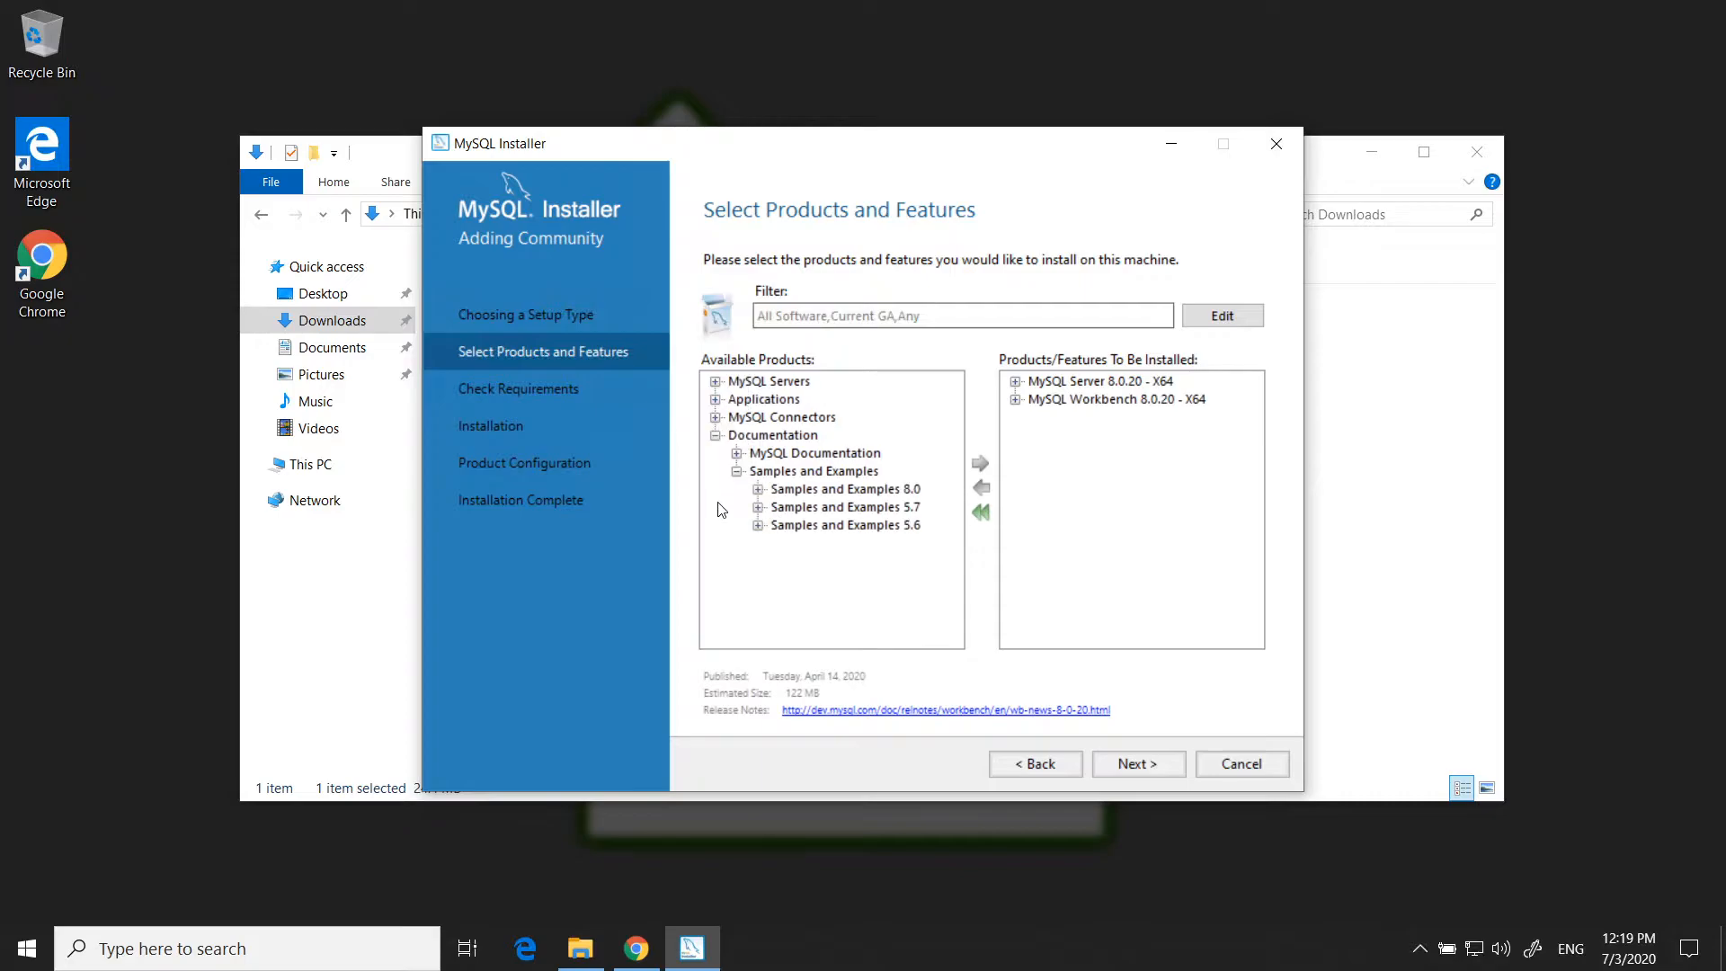
pyautogui.click(715, 435)
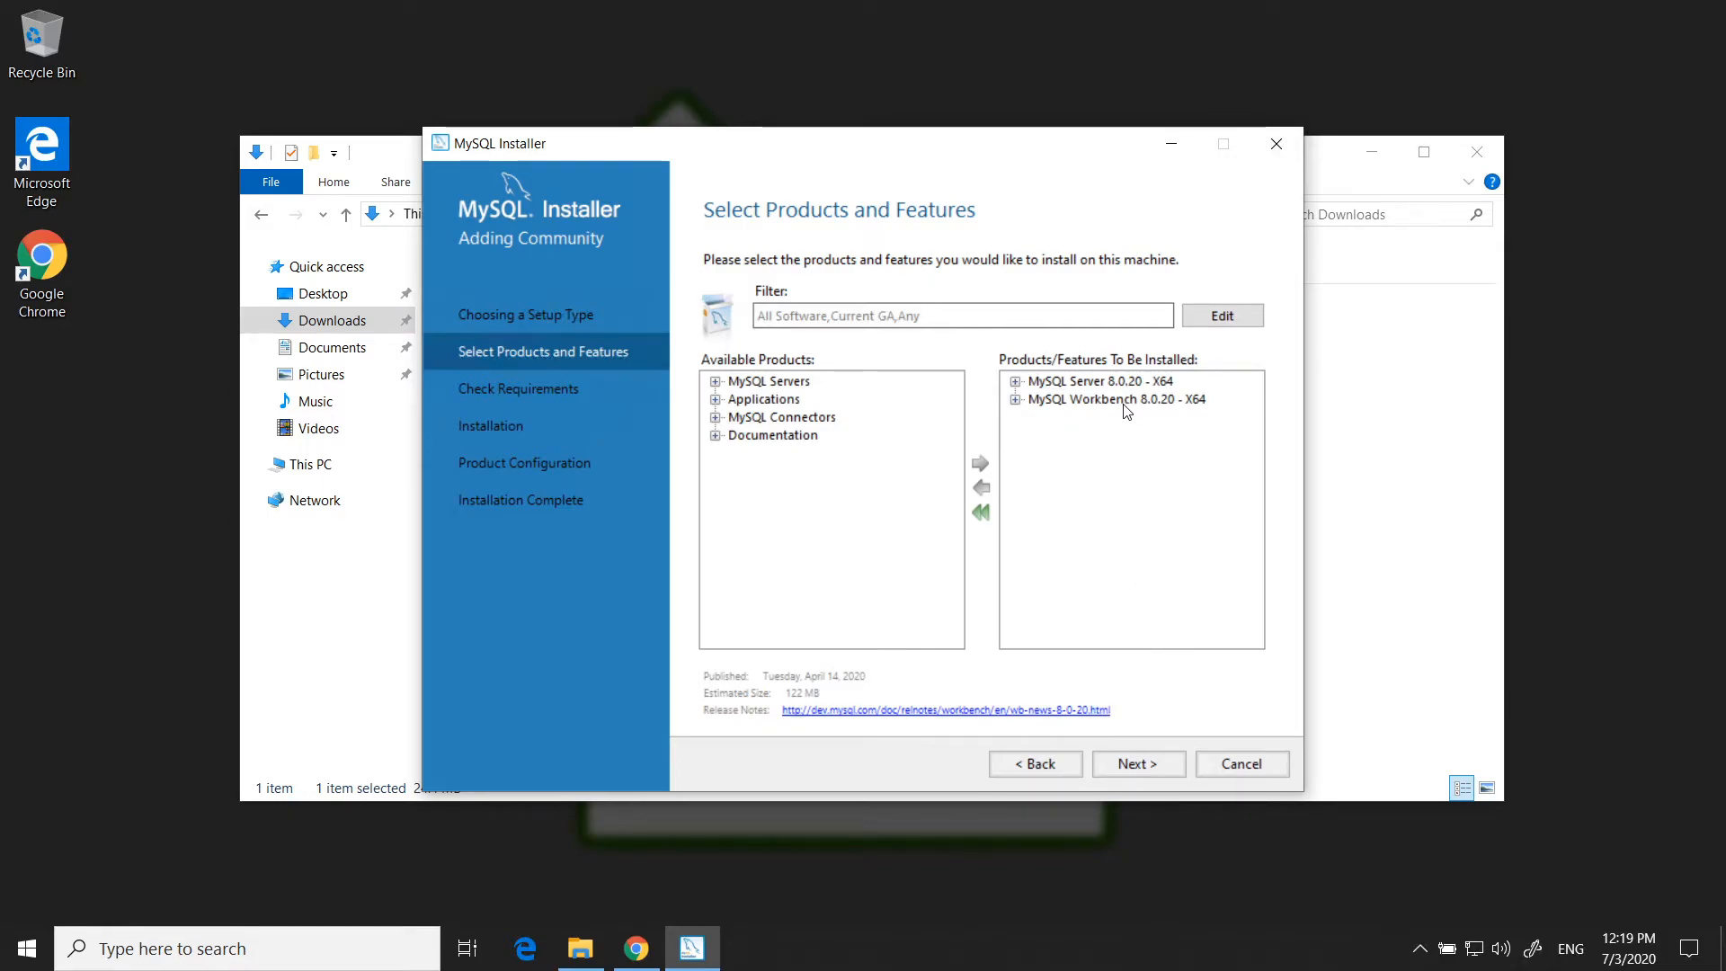
# Proceed to the requirements check and install the missing Microsoft Visual C++ 2015-2019 Redistributable (x64), agreeing to its license terms
pyautogui.click(1149, 765)
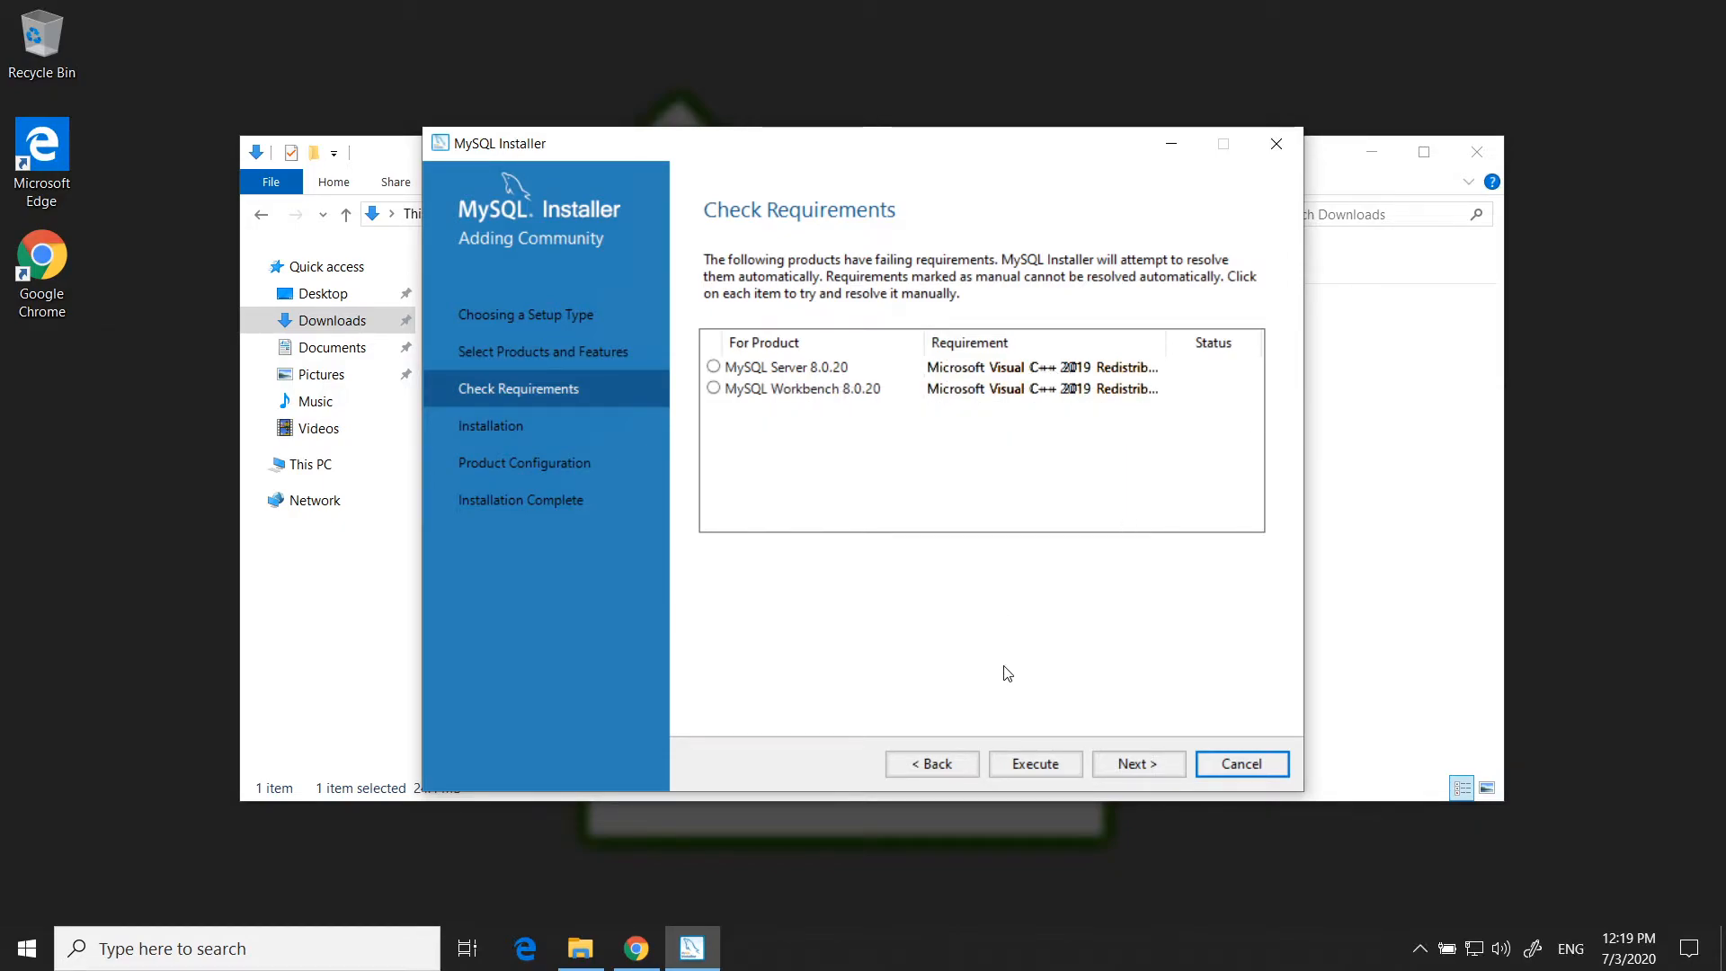
pyautogui.click(1034, 764)
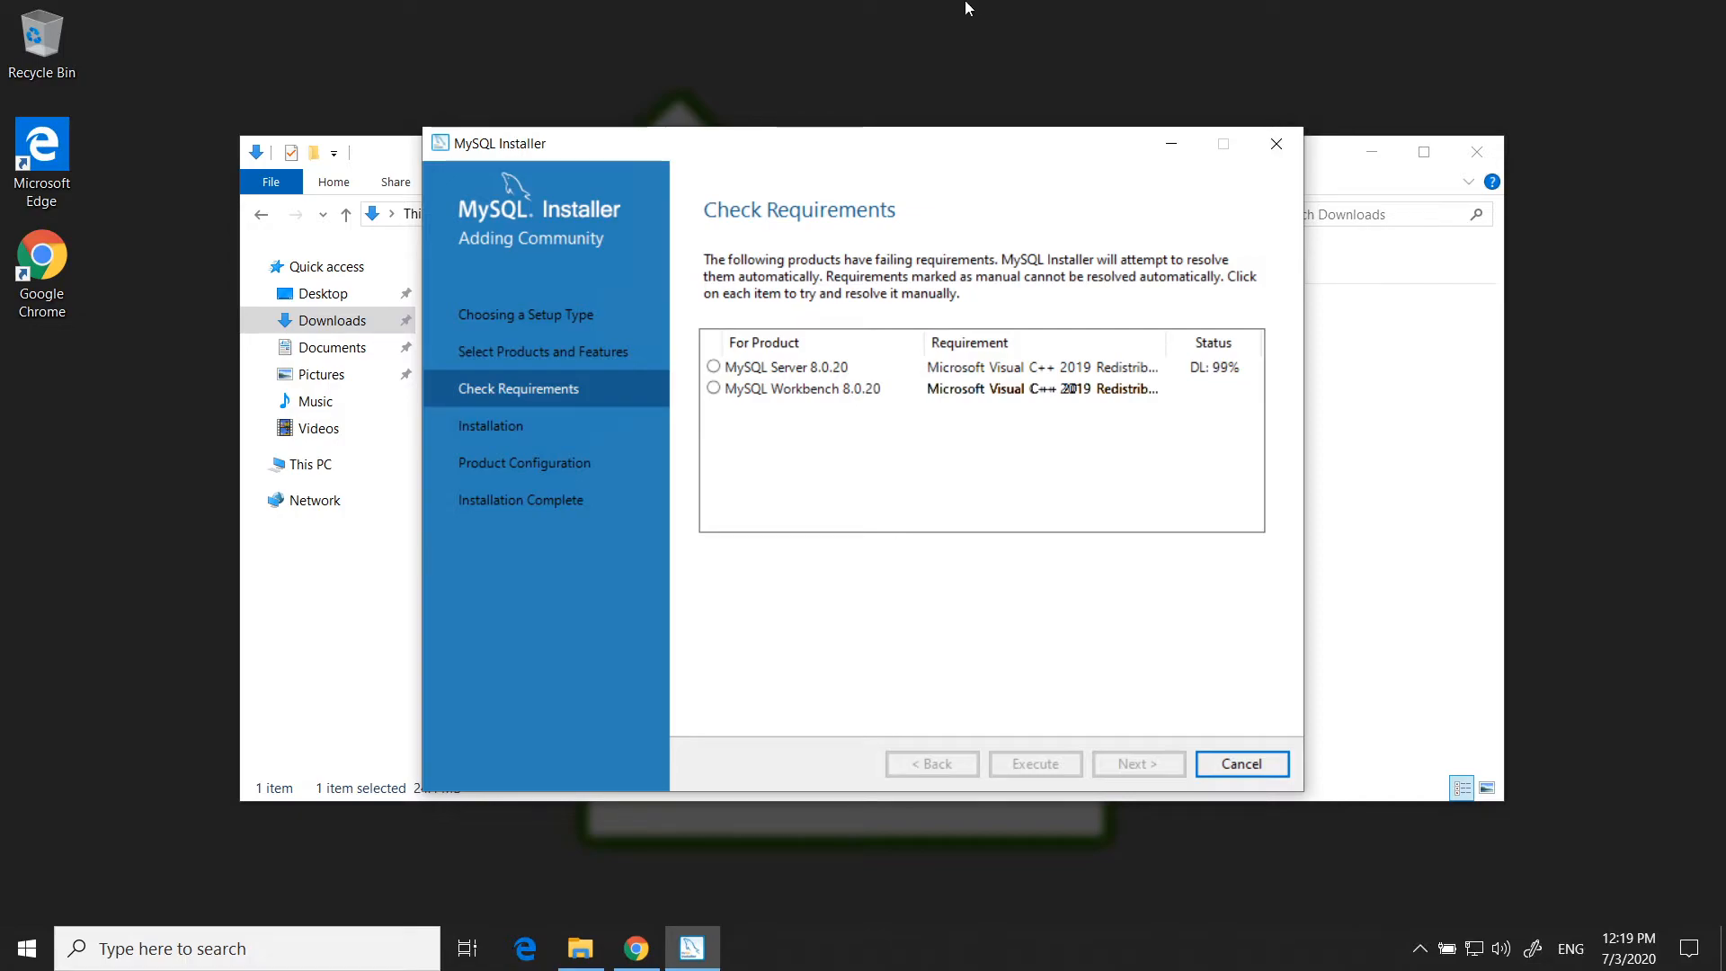
pyautogui.moveTo(965, 1)
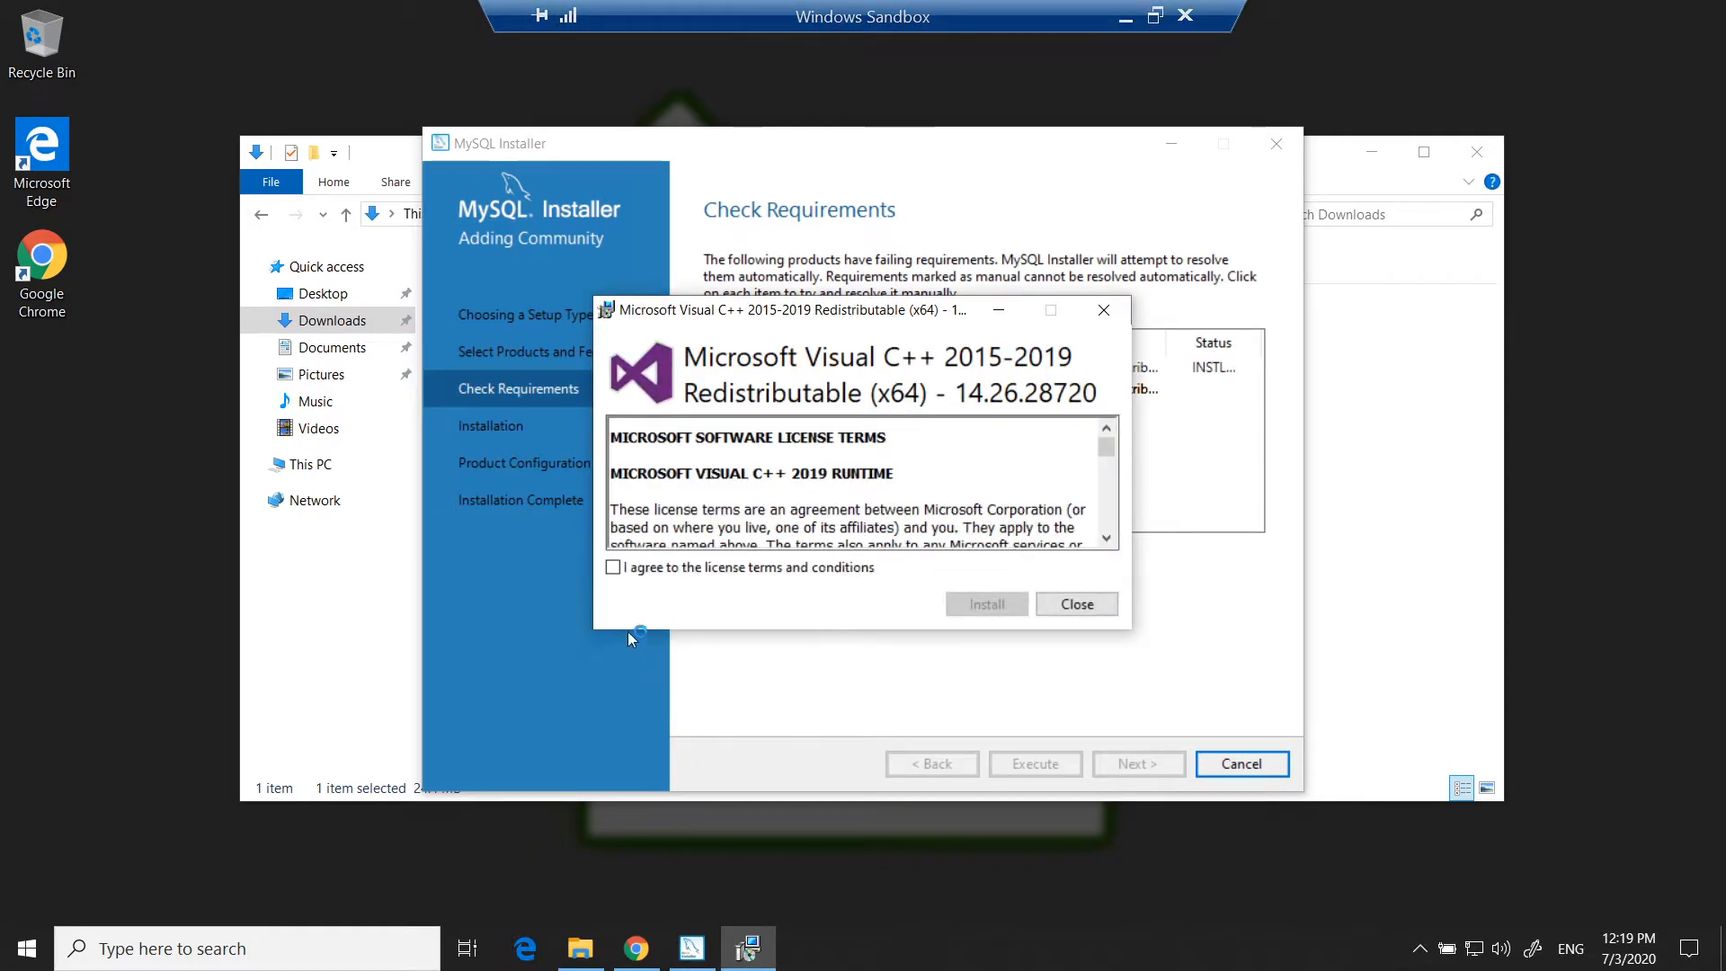
pyautogui.click(613, 567)
pyautogui.click(986, 603)
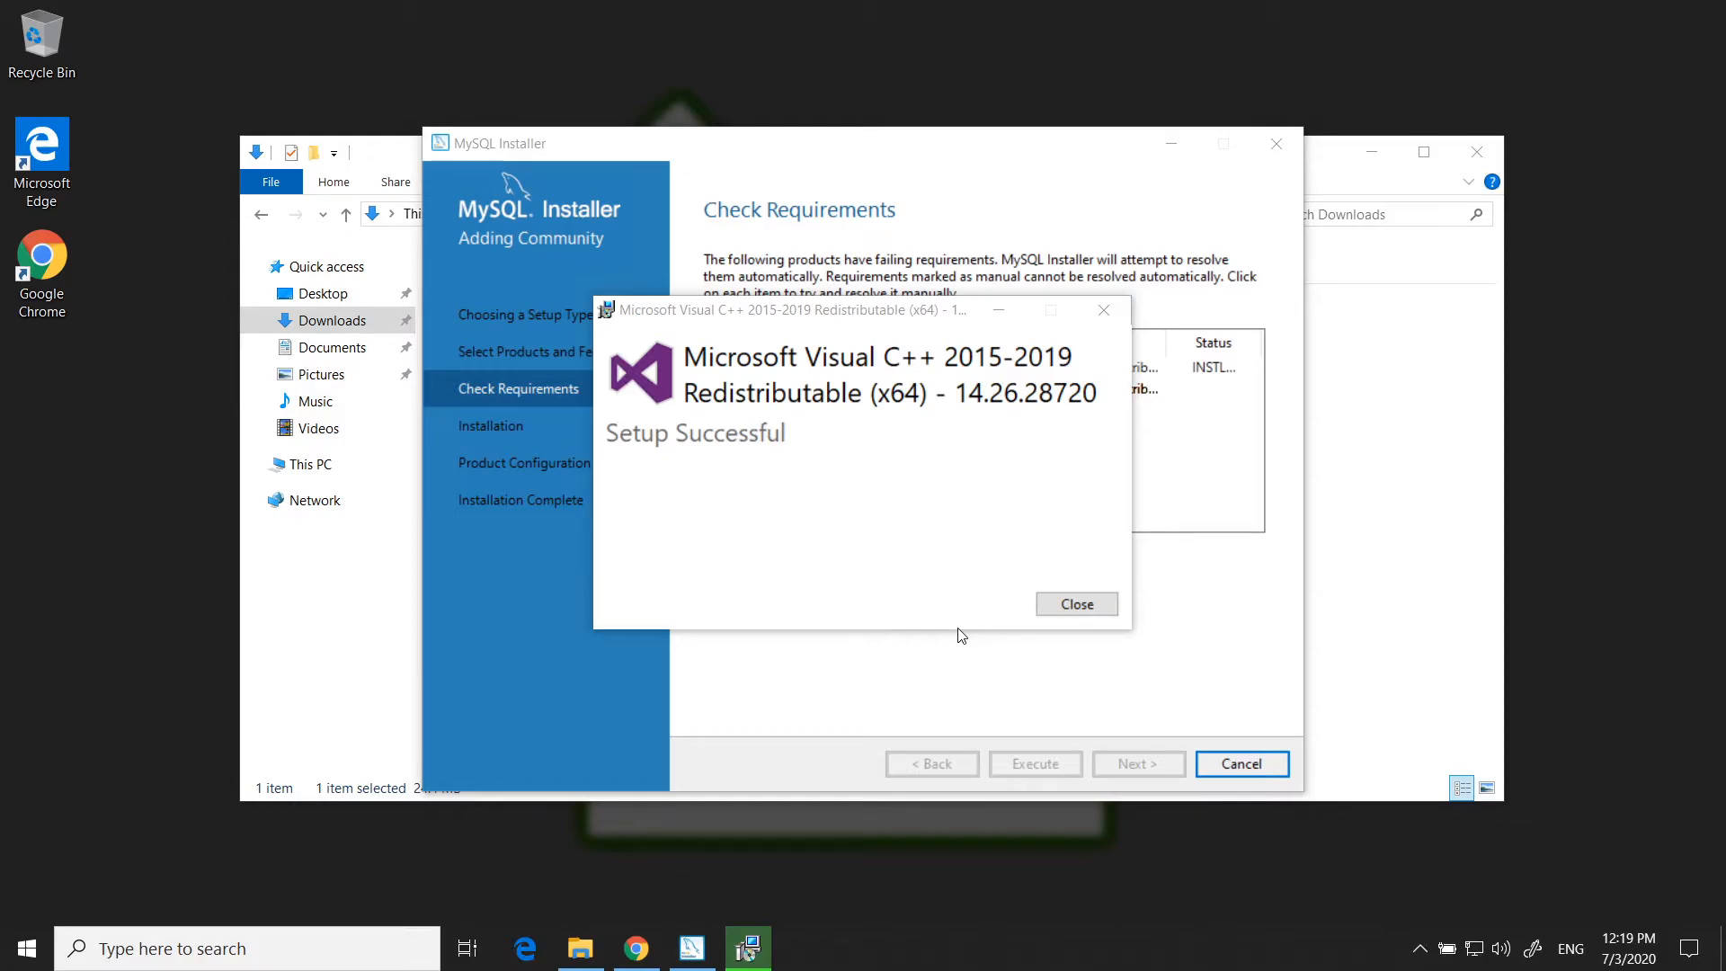
pyautogui.click(1075, 605)
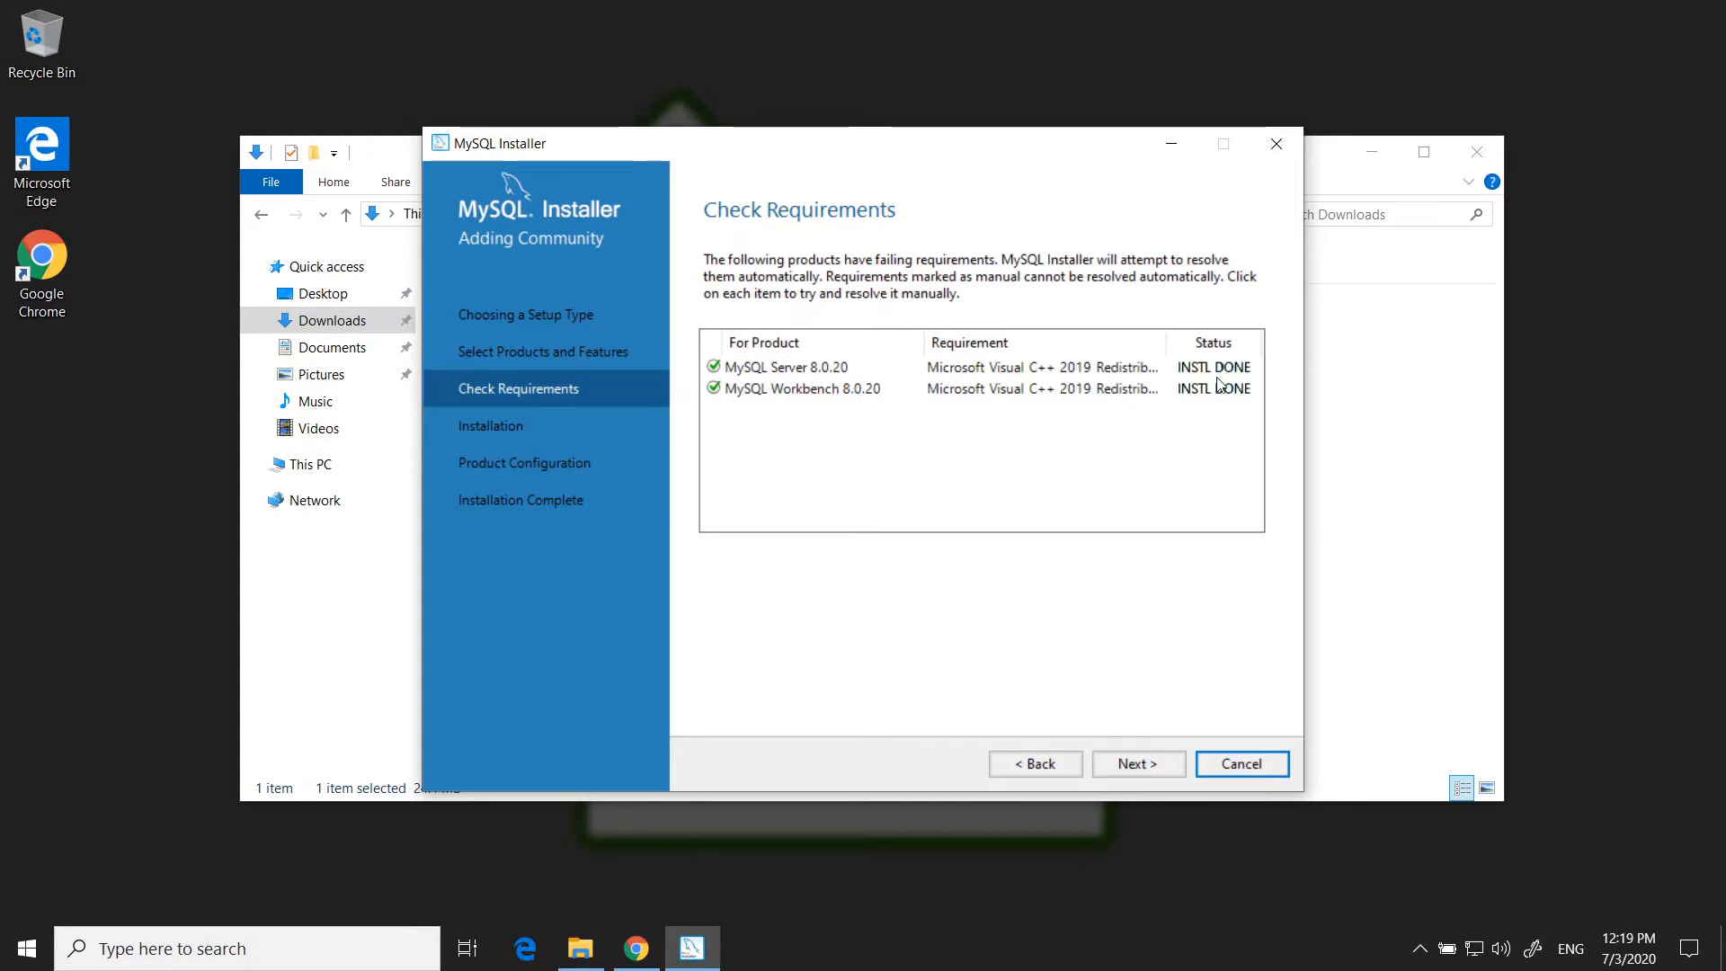
# Download and install MySQL Server 8.0.20 and MySQL Workbench 8.0.20, continuing to the product configuration
pyautogui.click(1138, 766)
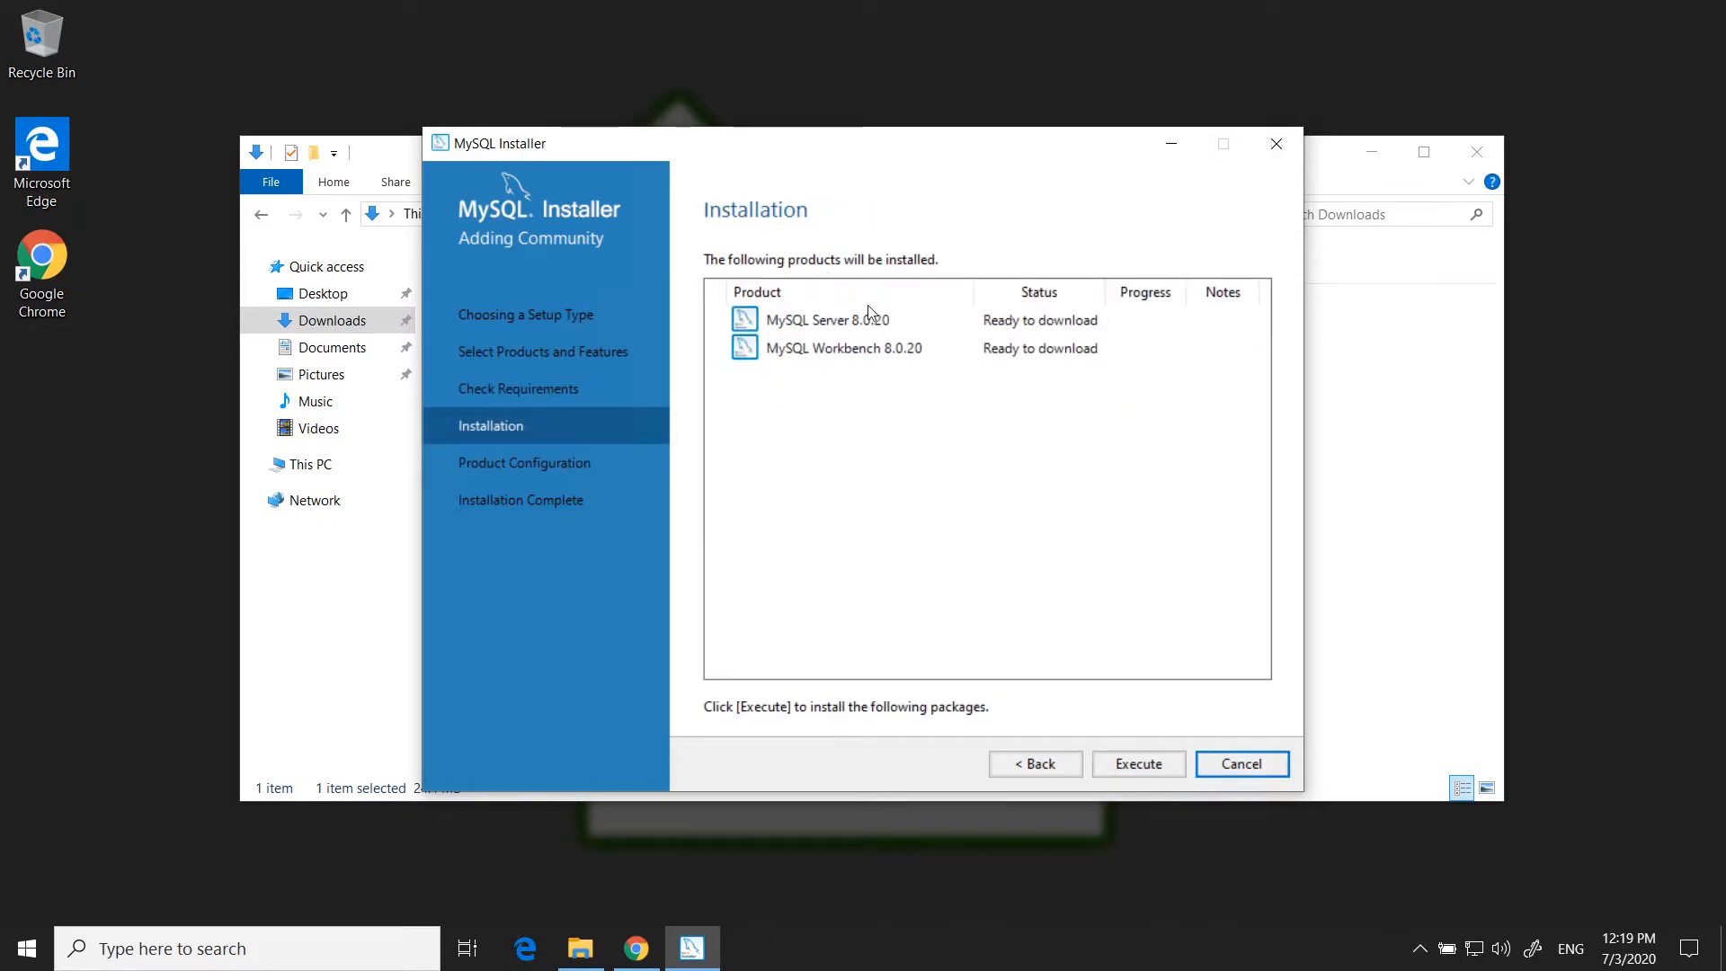
pyautogui.click(1138, 771)
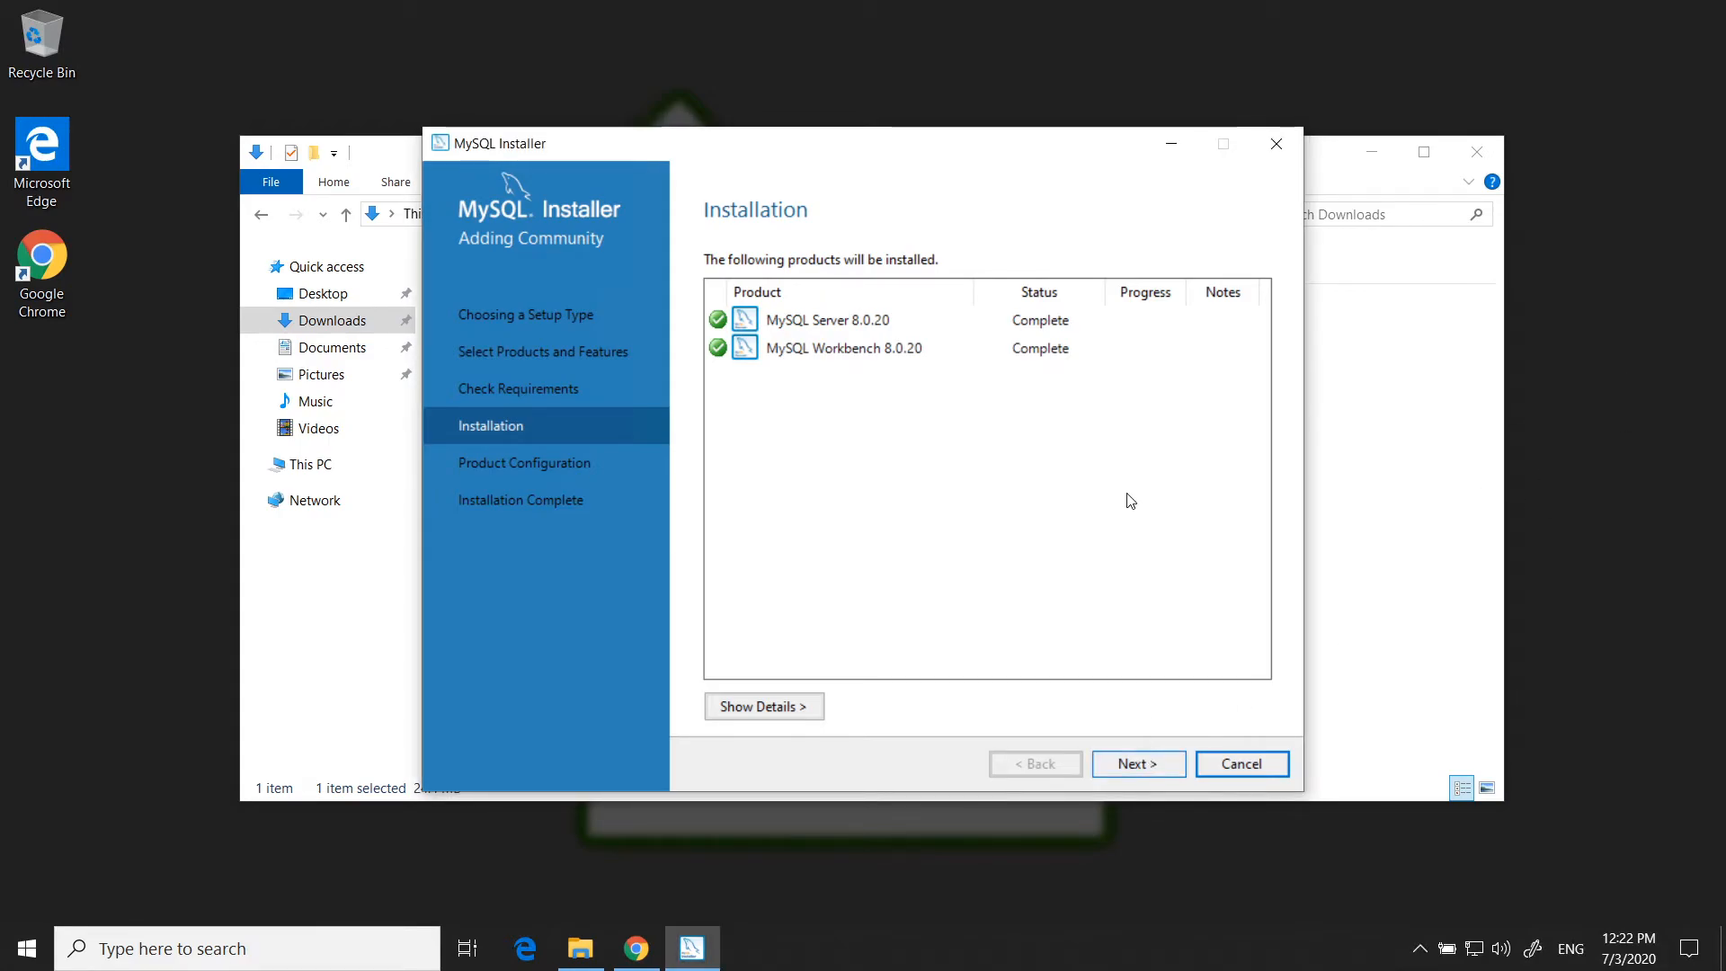
pyautogui.press('Return')
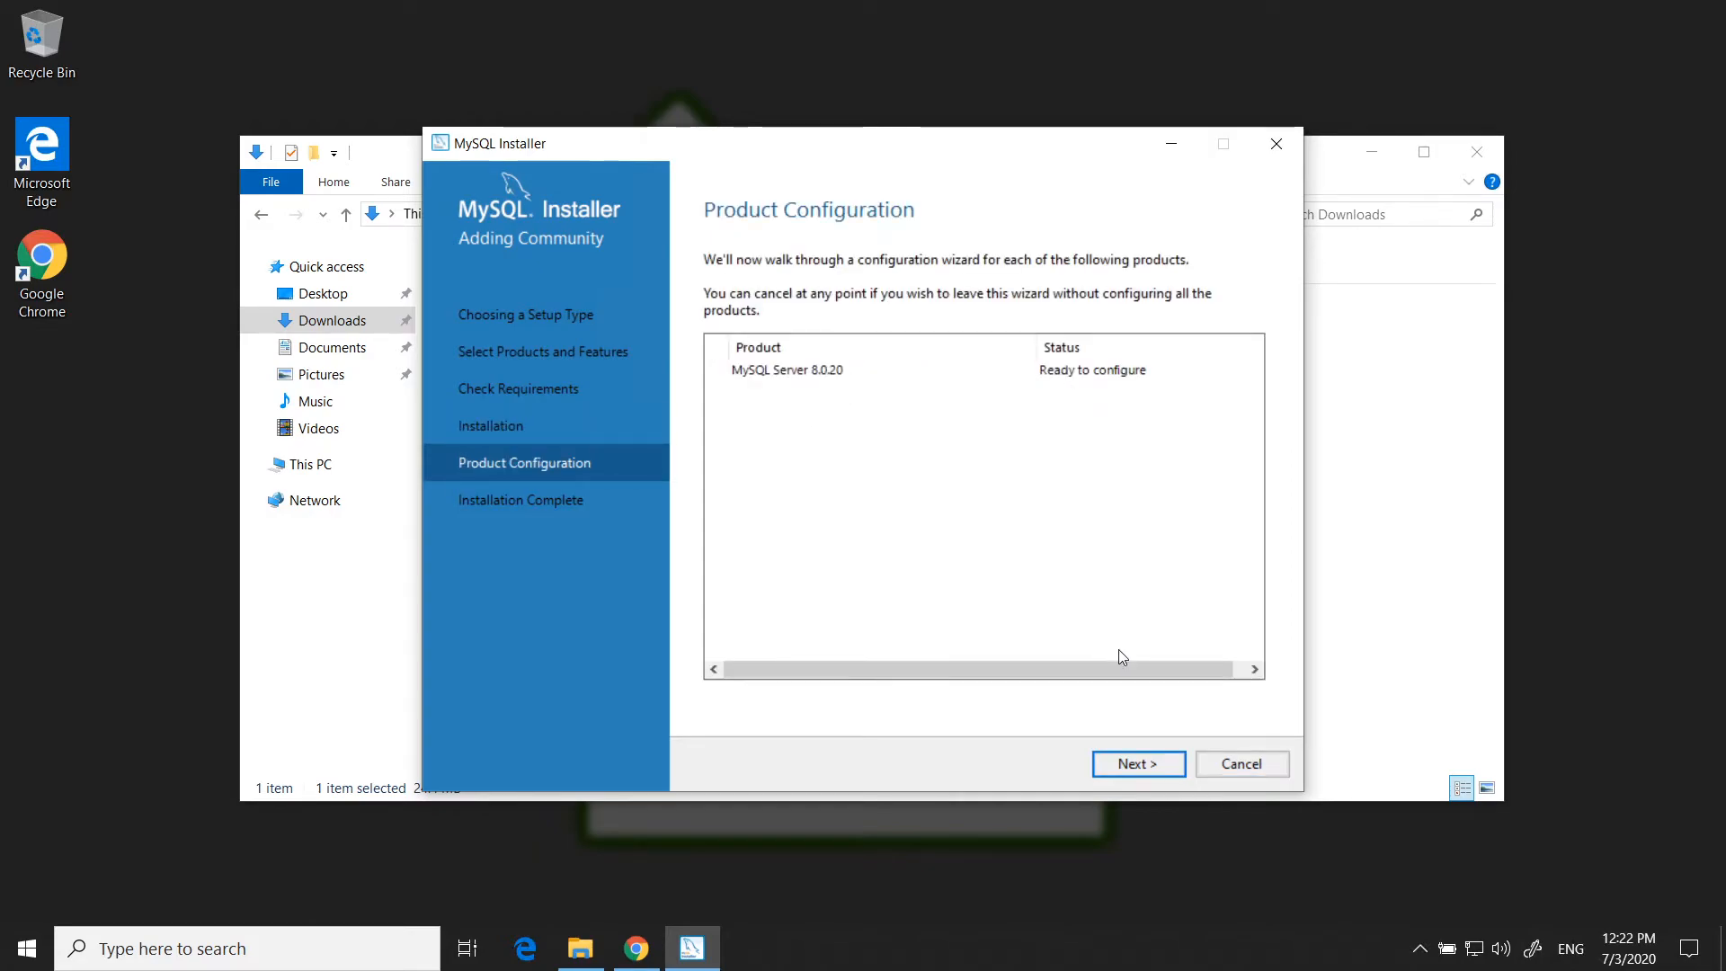
# Configure a standalone MySQL Server as Development Computer with TCP/IP on port 3306 and strong password encryption for authentication
pyautogui.click(1131, 759)
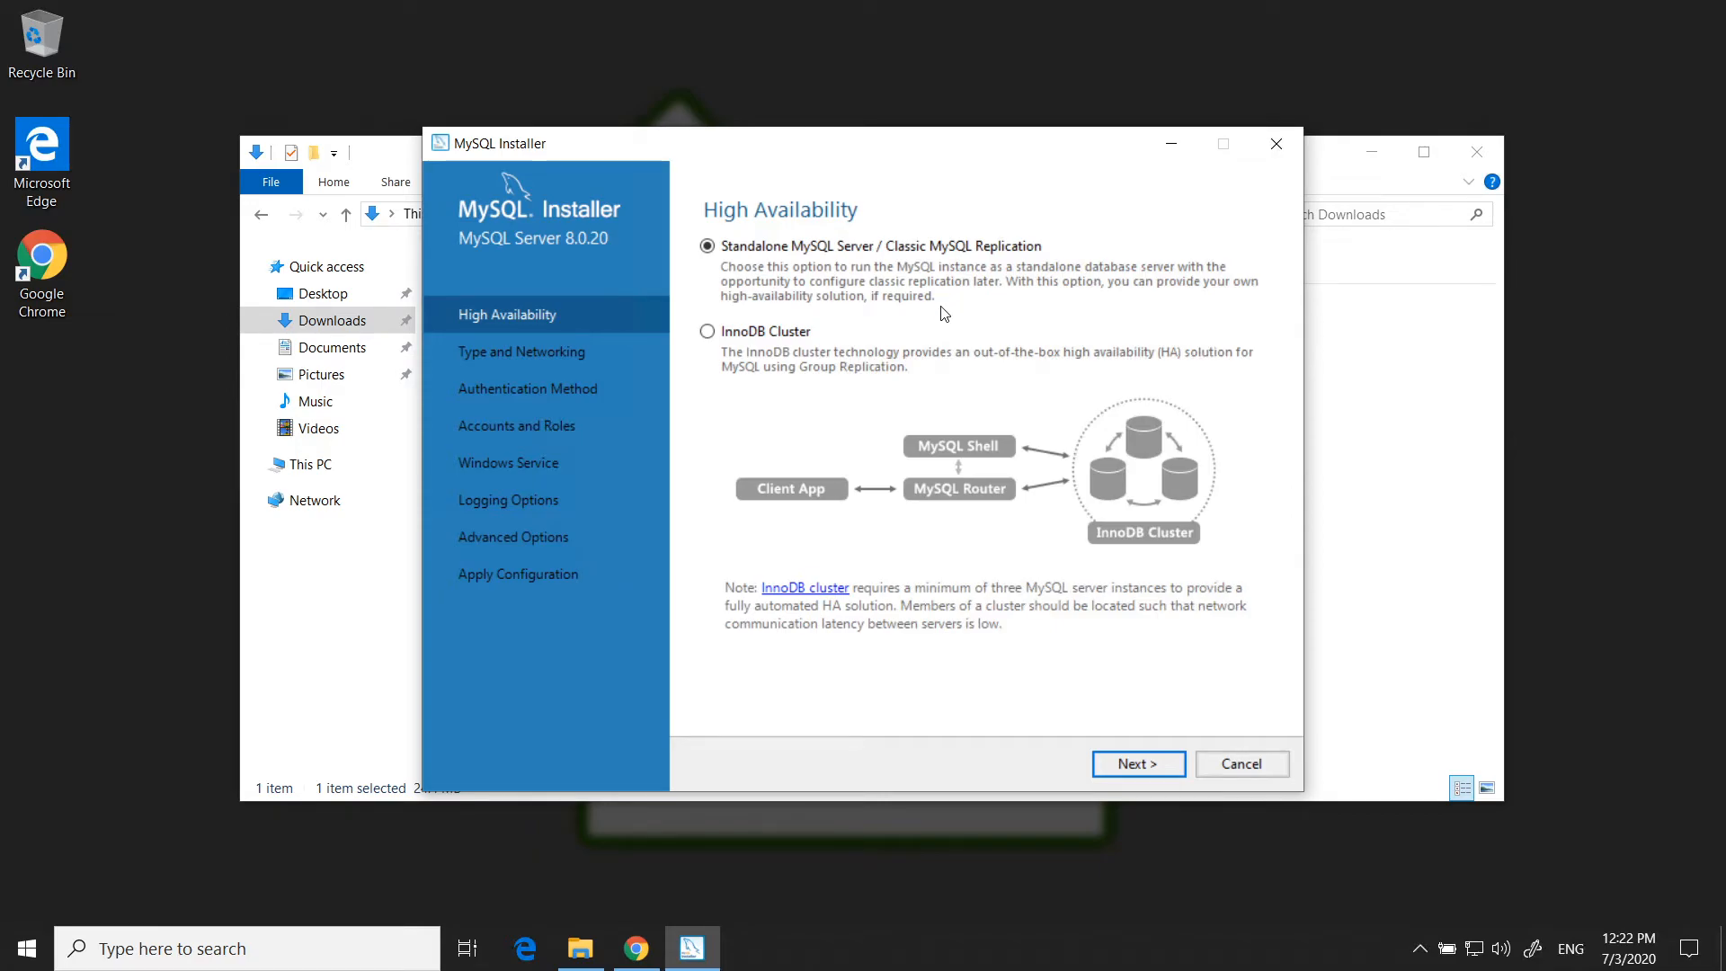
pyautogui.click(1132, 764)
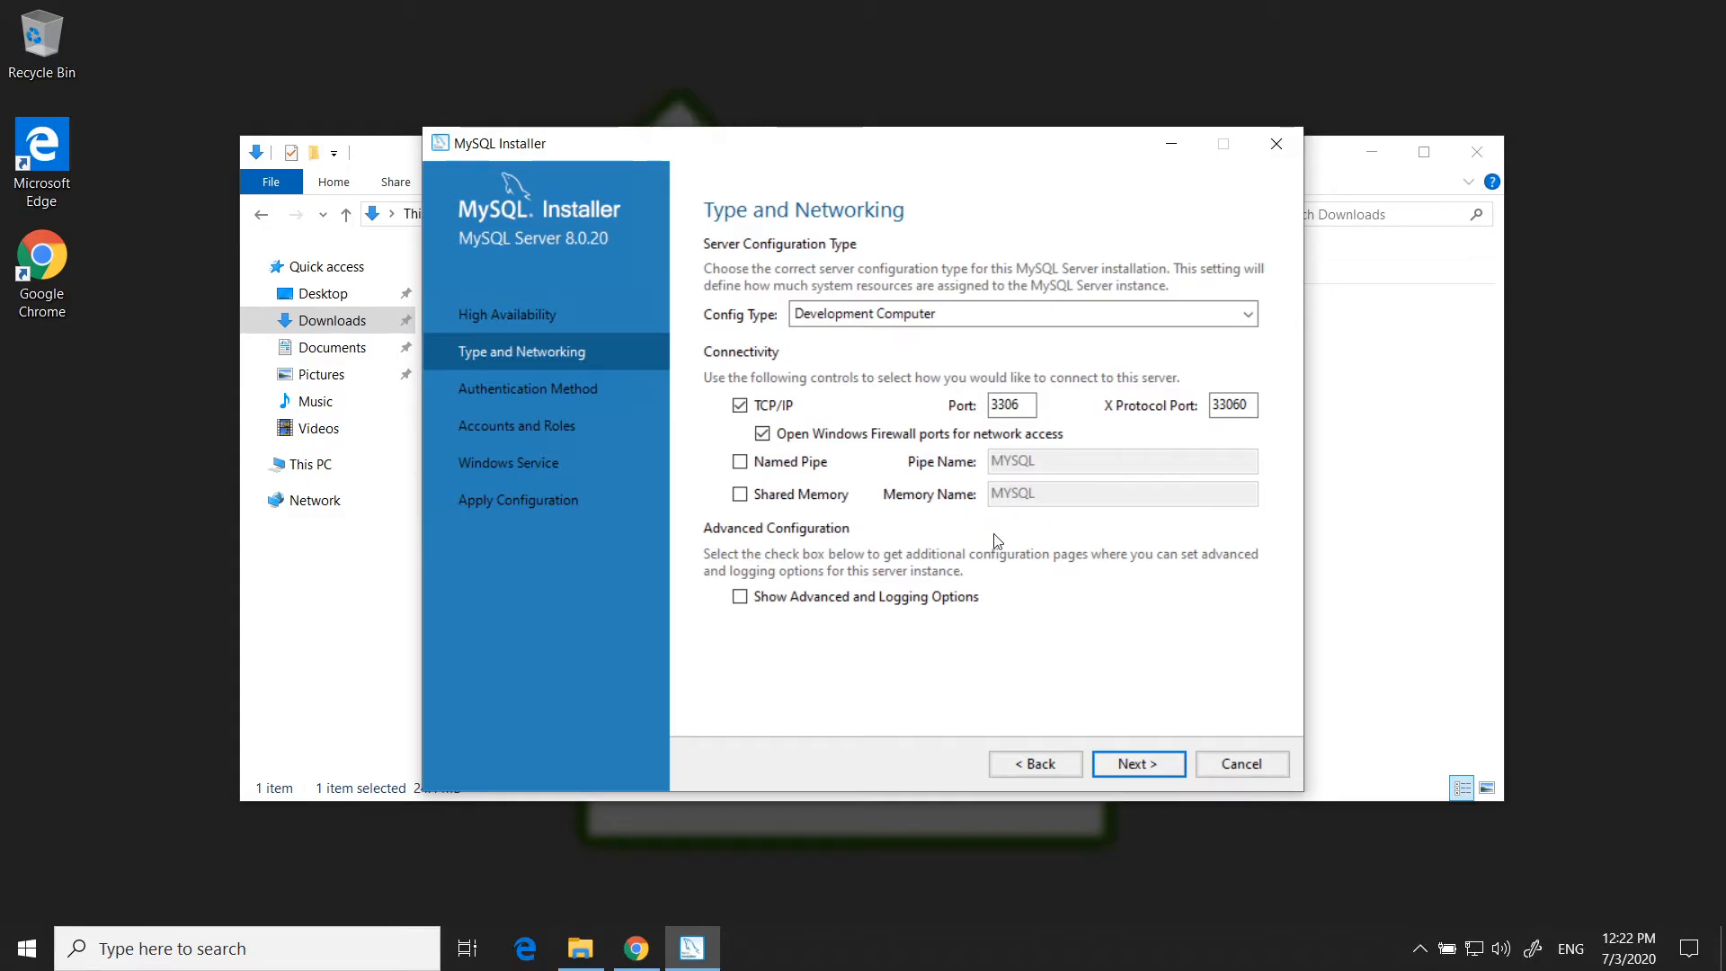
pyautogui.click(1135, 773)
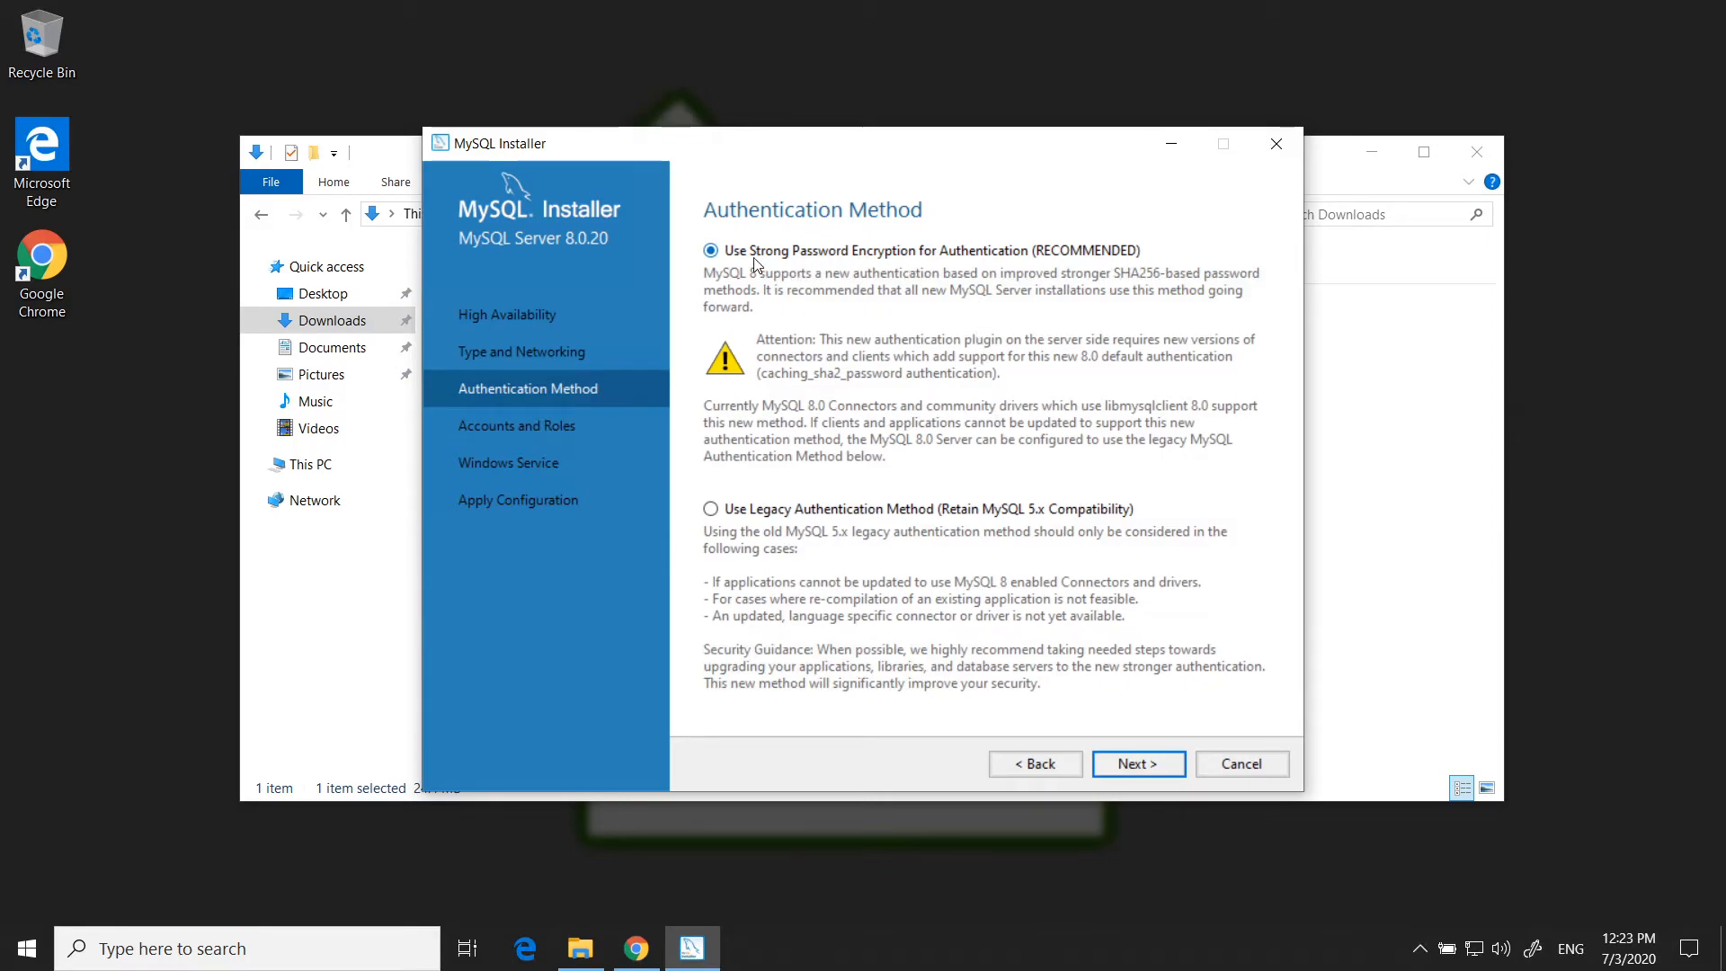
pyautogui.click(1153, 766)
# Enter and repeat the MySQL root account password, adding no other user accounts, and continue to the Windows service settings
pyautogui.click(932, 303)
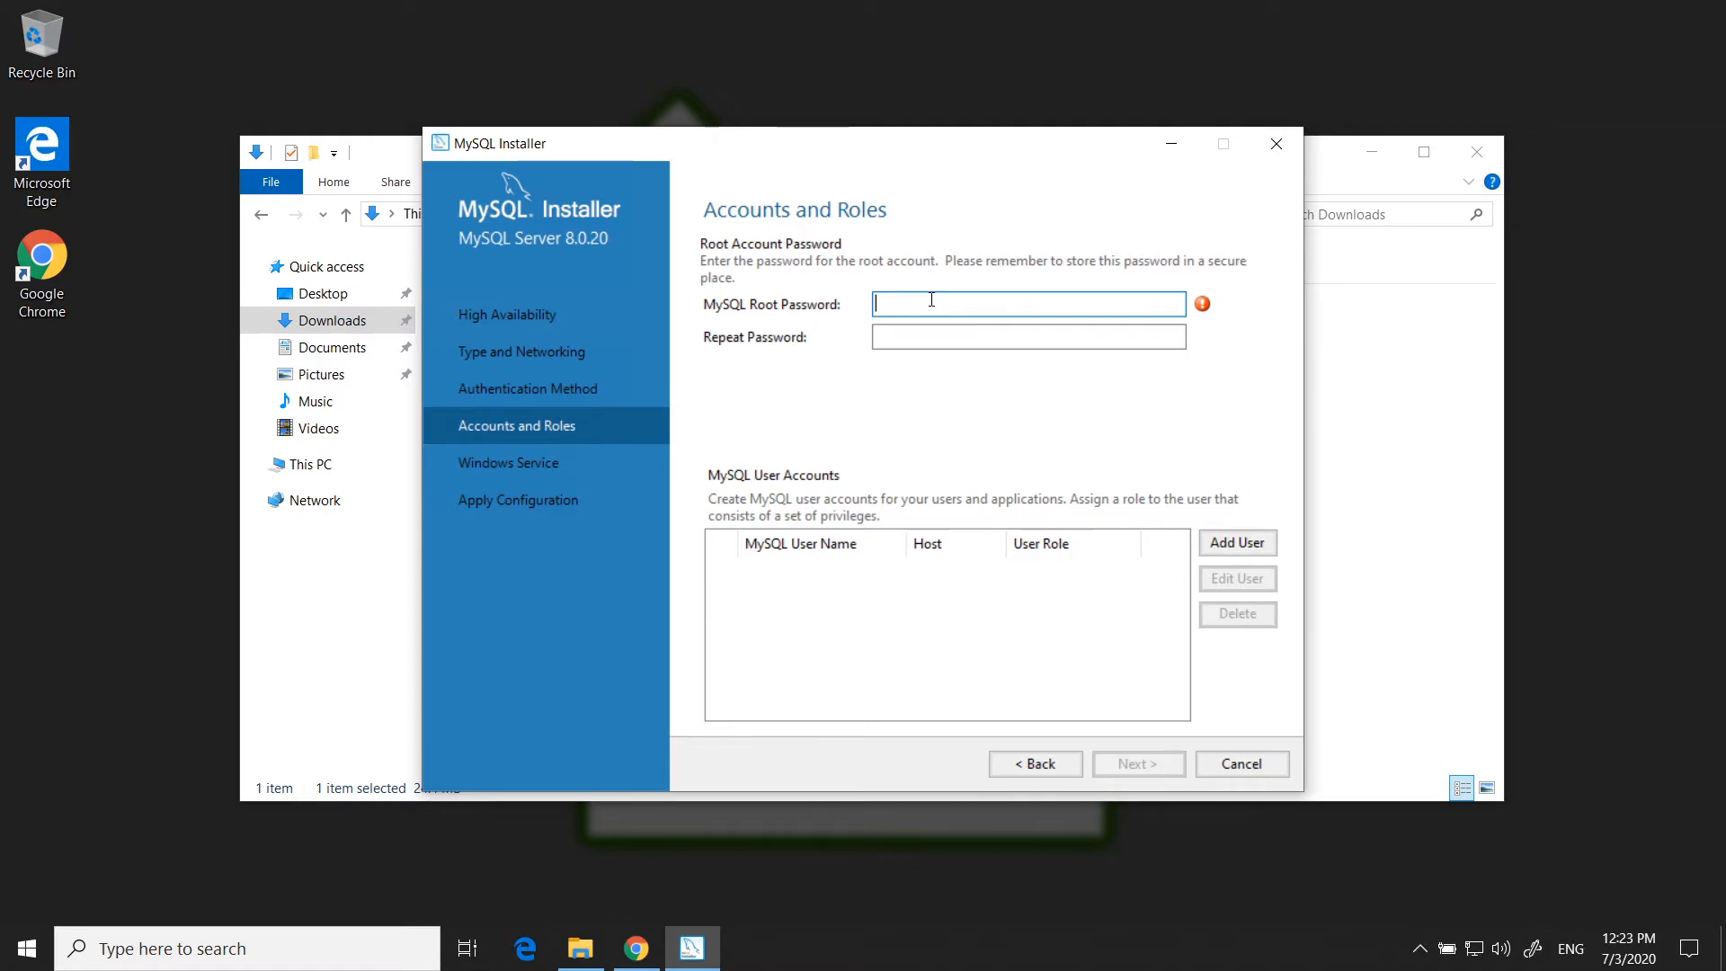
pyautogui.write('••••')
pyautogui.click(936, 334)
pyautogui.write('•••')
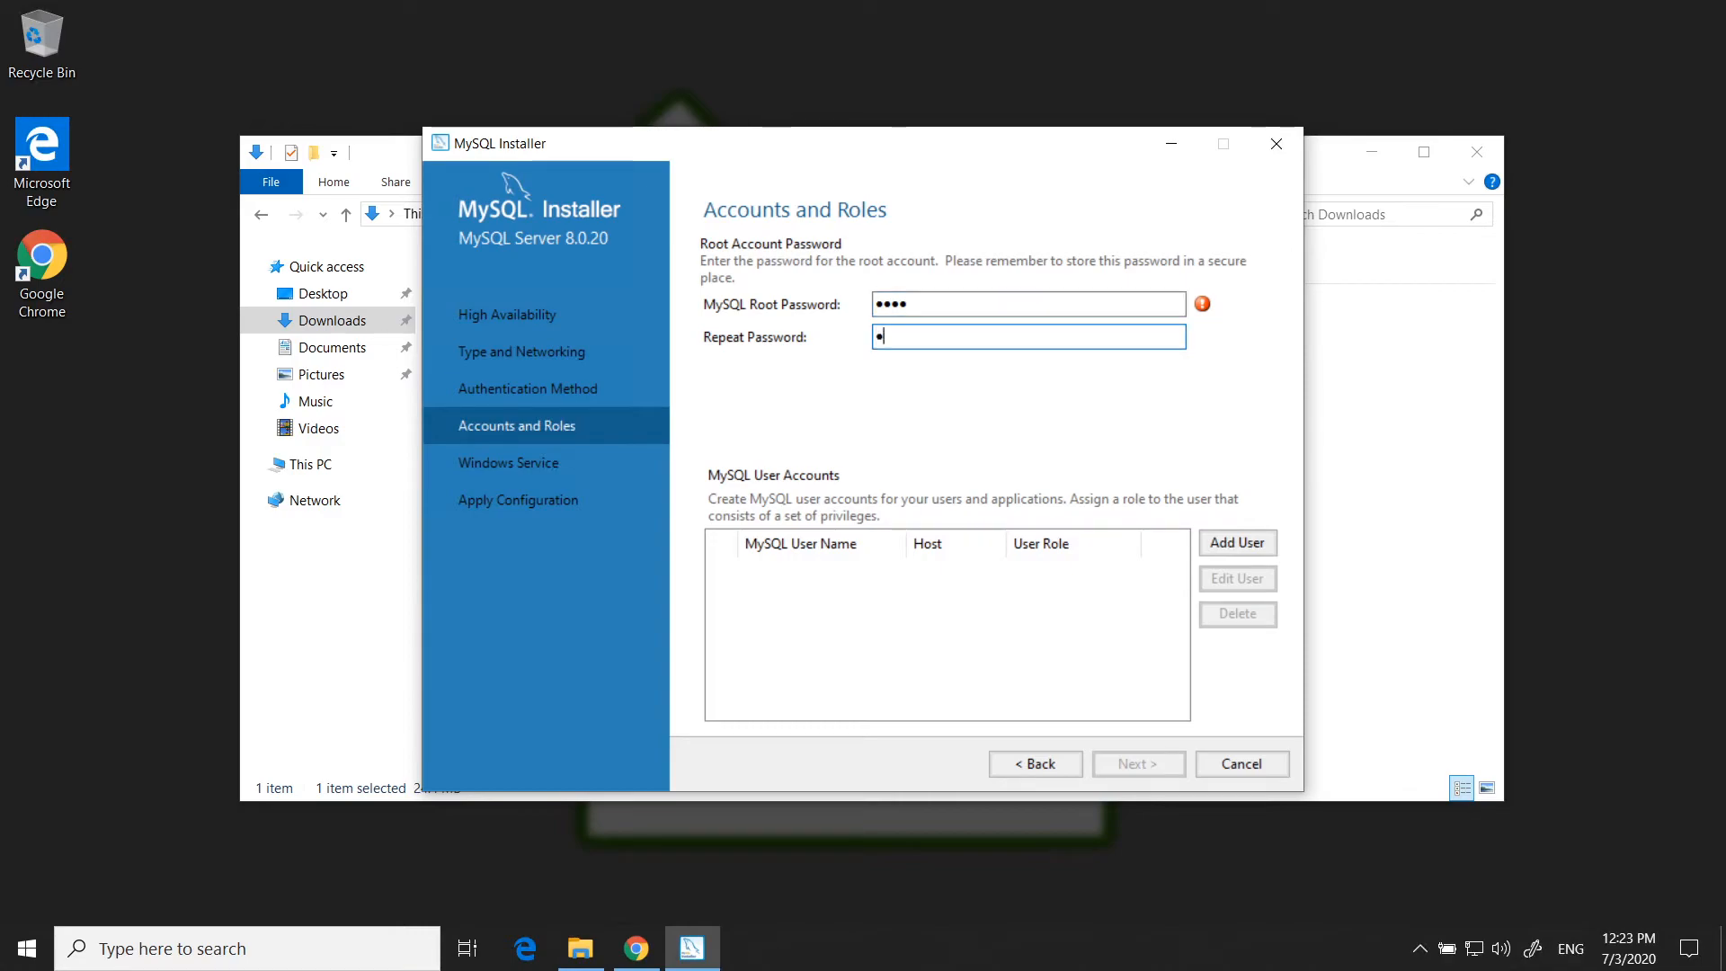
pyautogui.write('•')
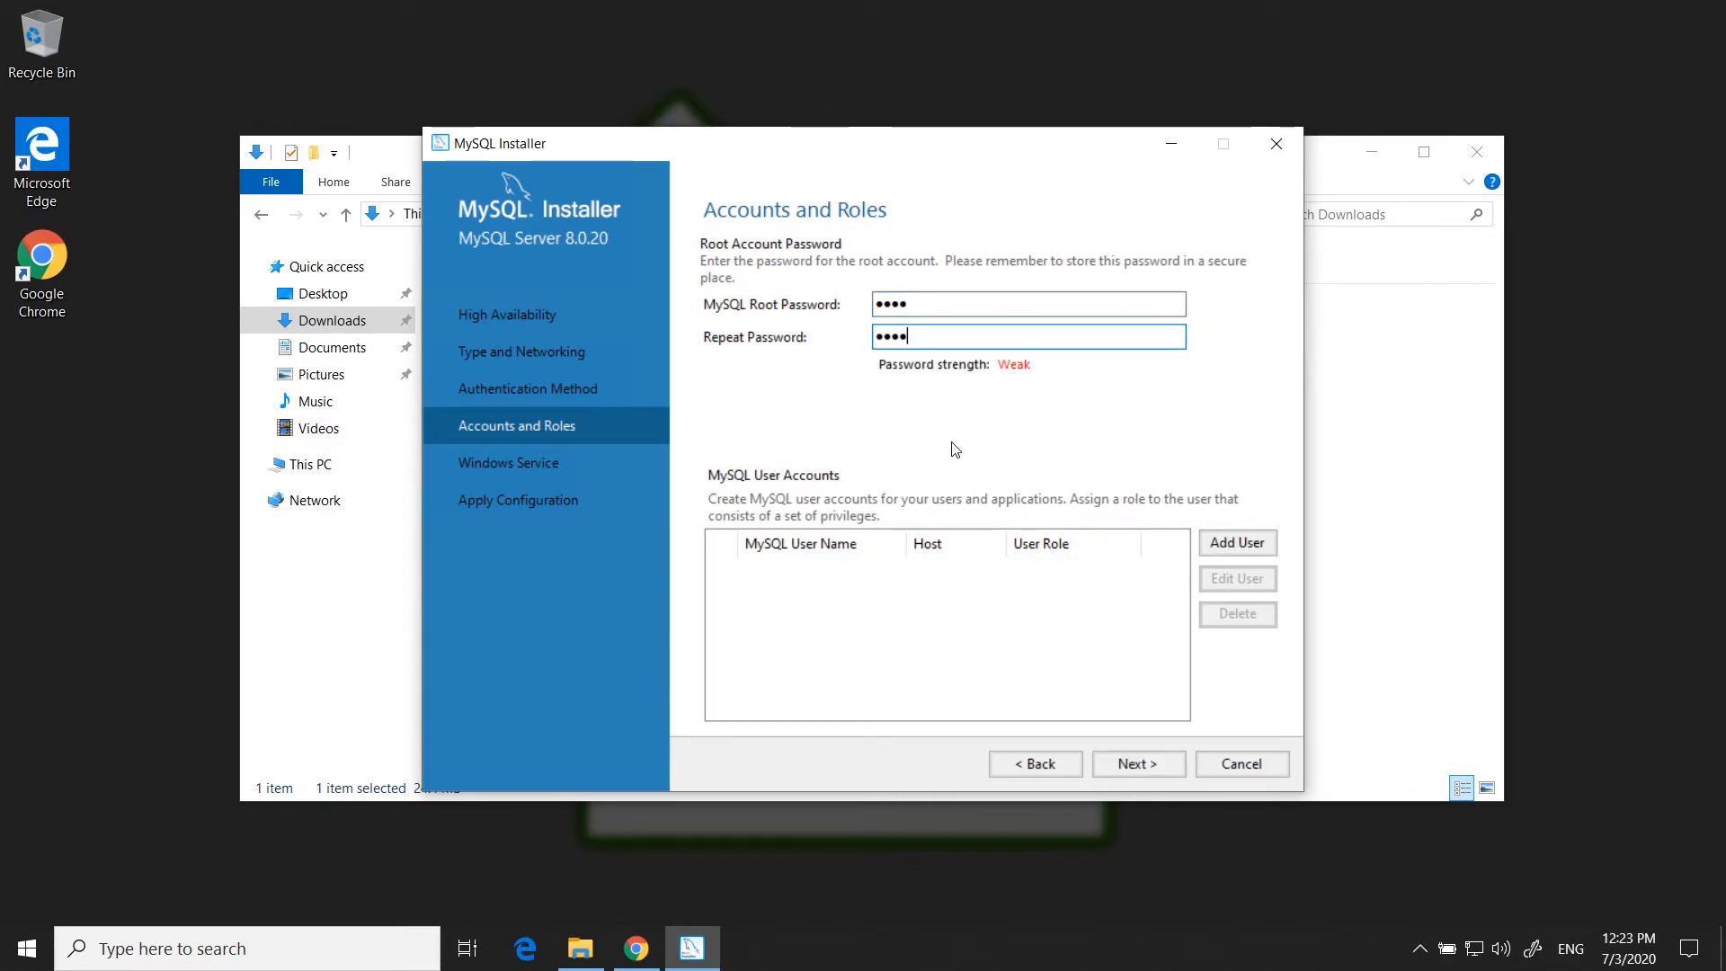
pyautogui.click(1138, 763)
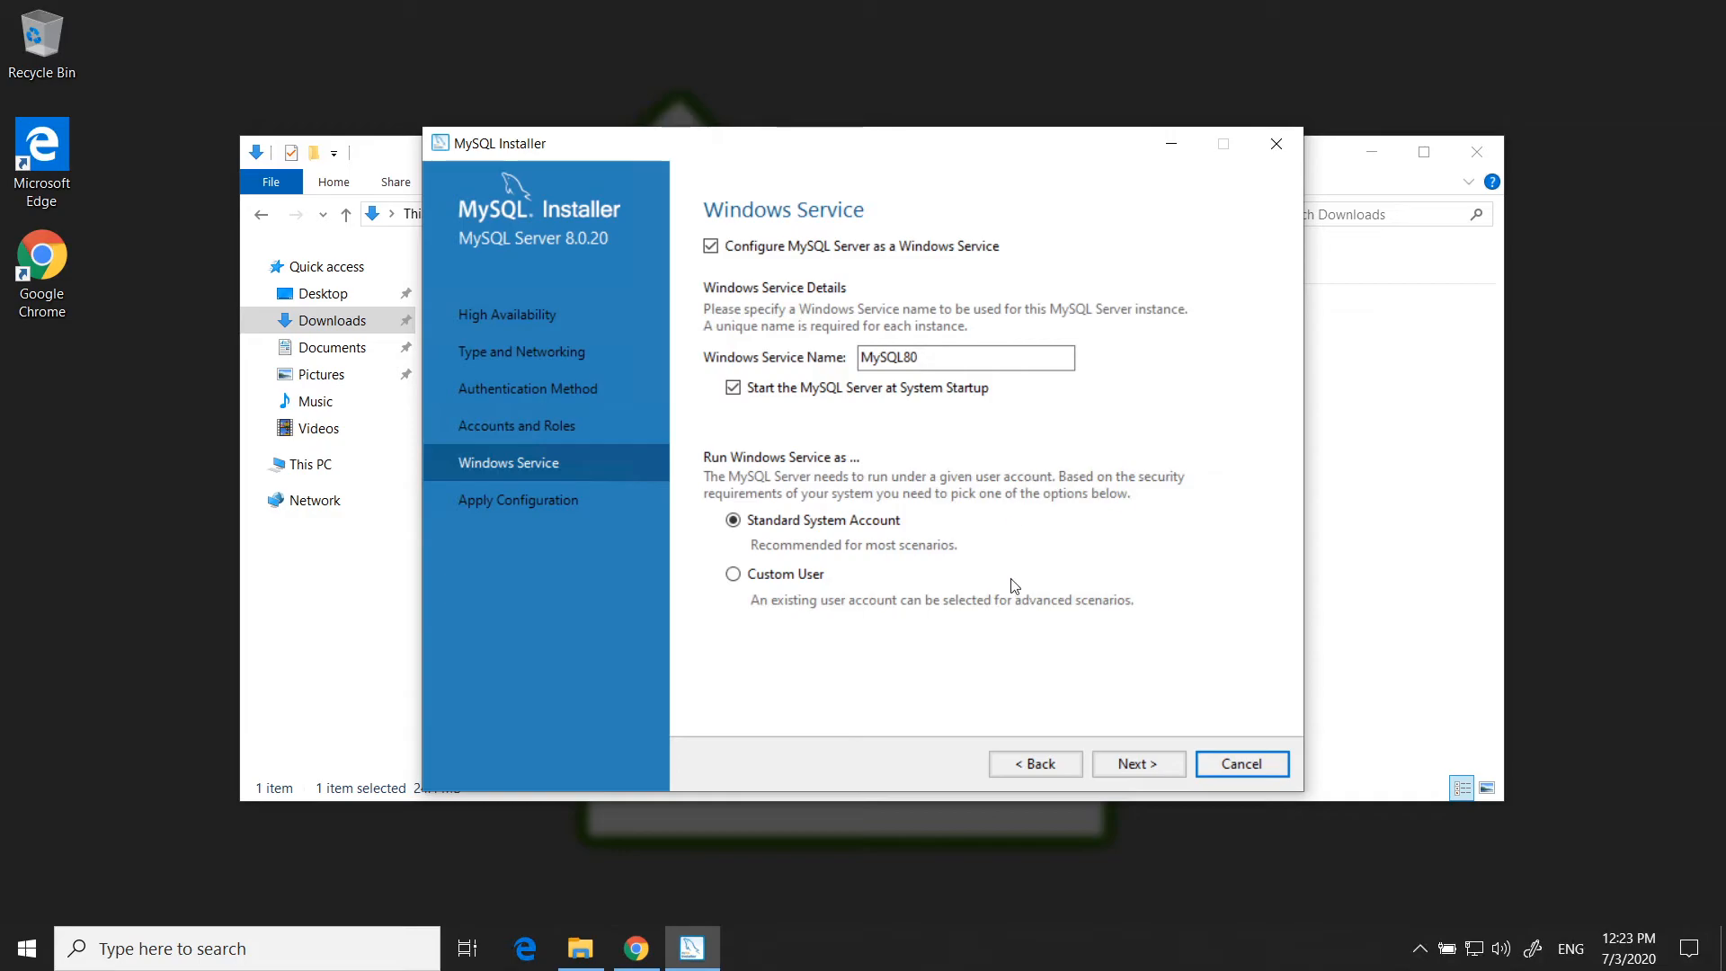
# Accept the Windows service MySQL80 with system startup and the Standard System Account, and apply the server configuration
pyautogui.click(1138, 766)
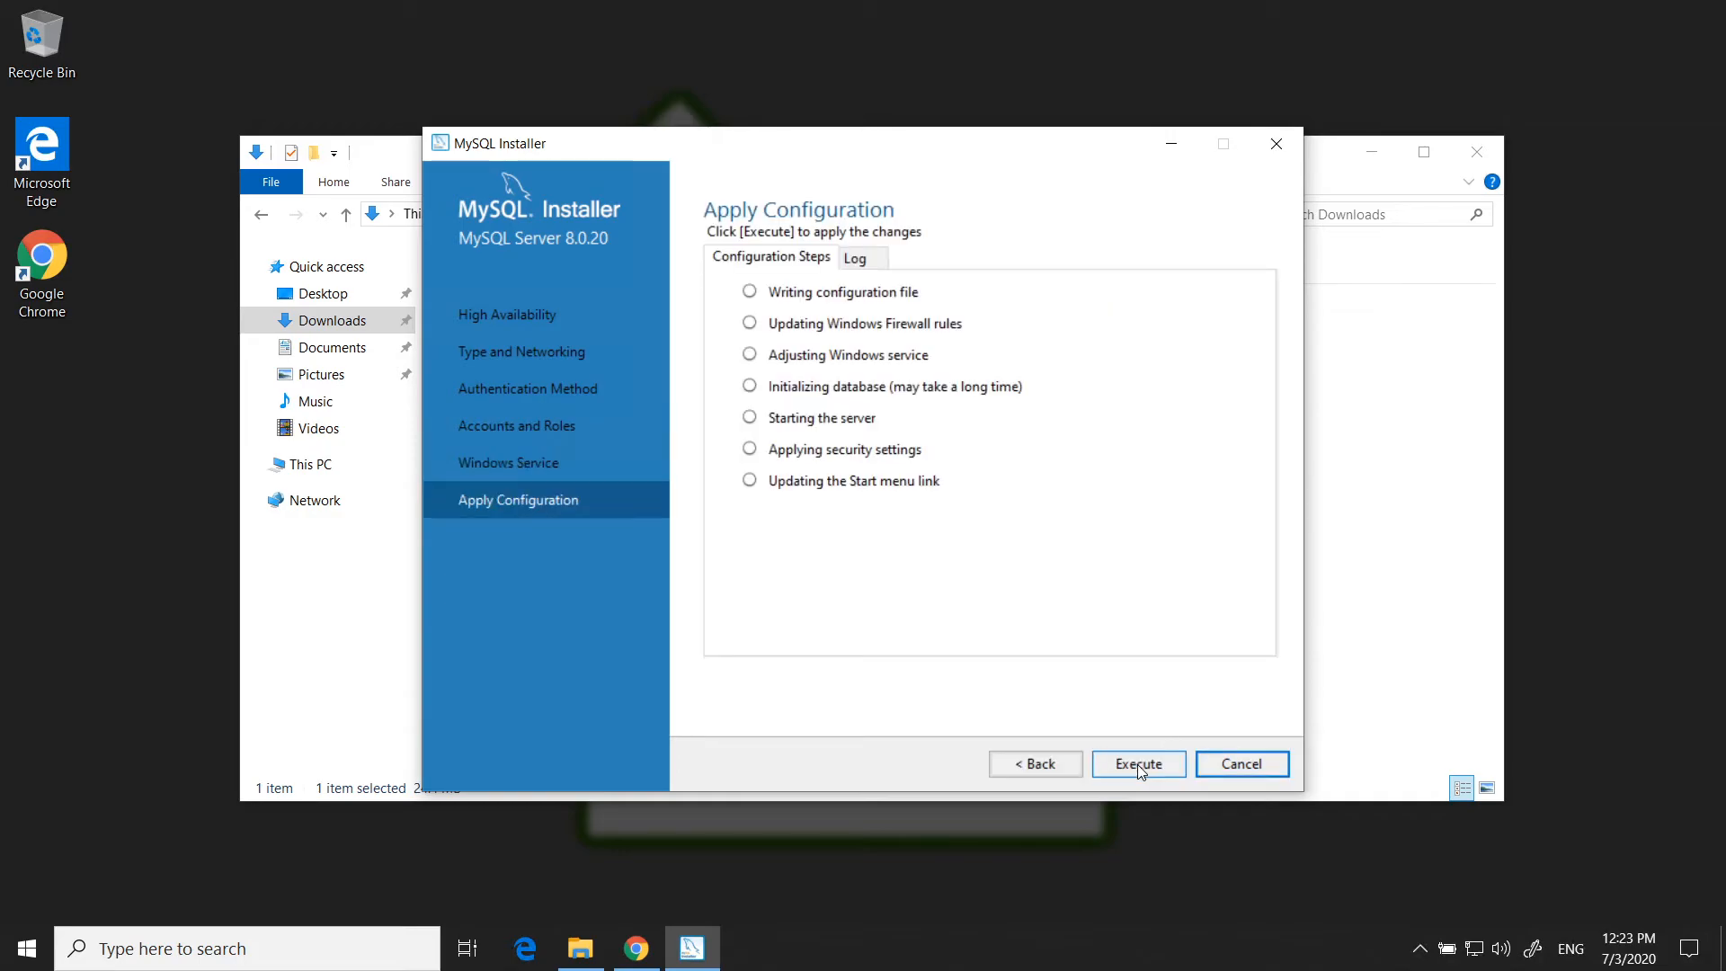
pyautogui.click(1140, 767)
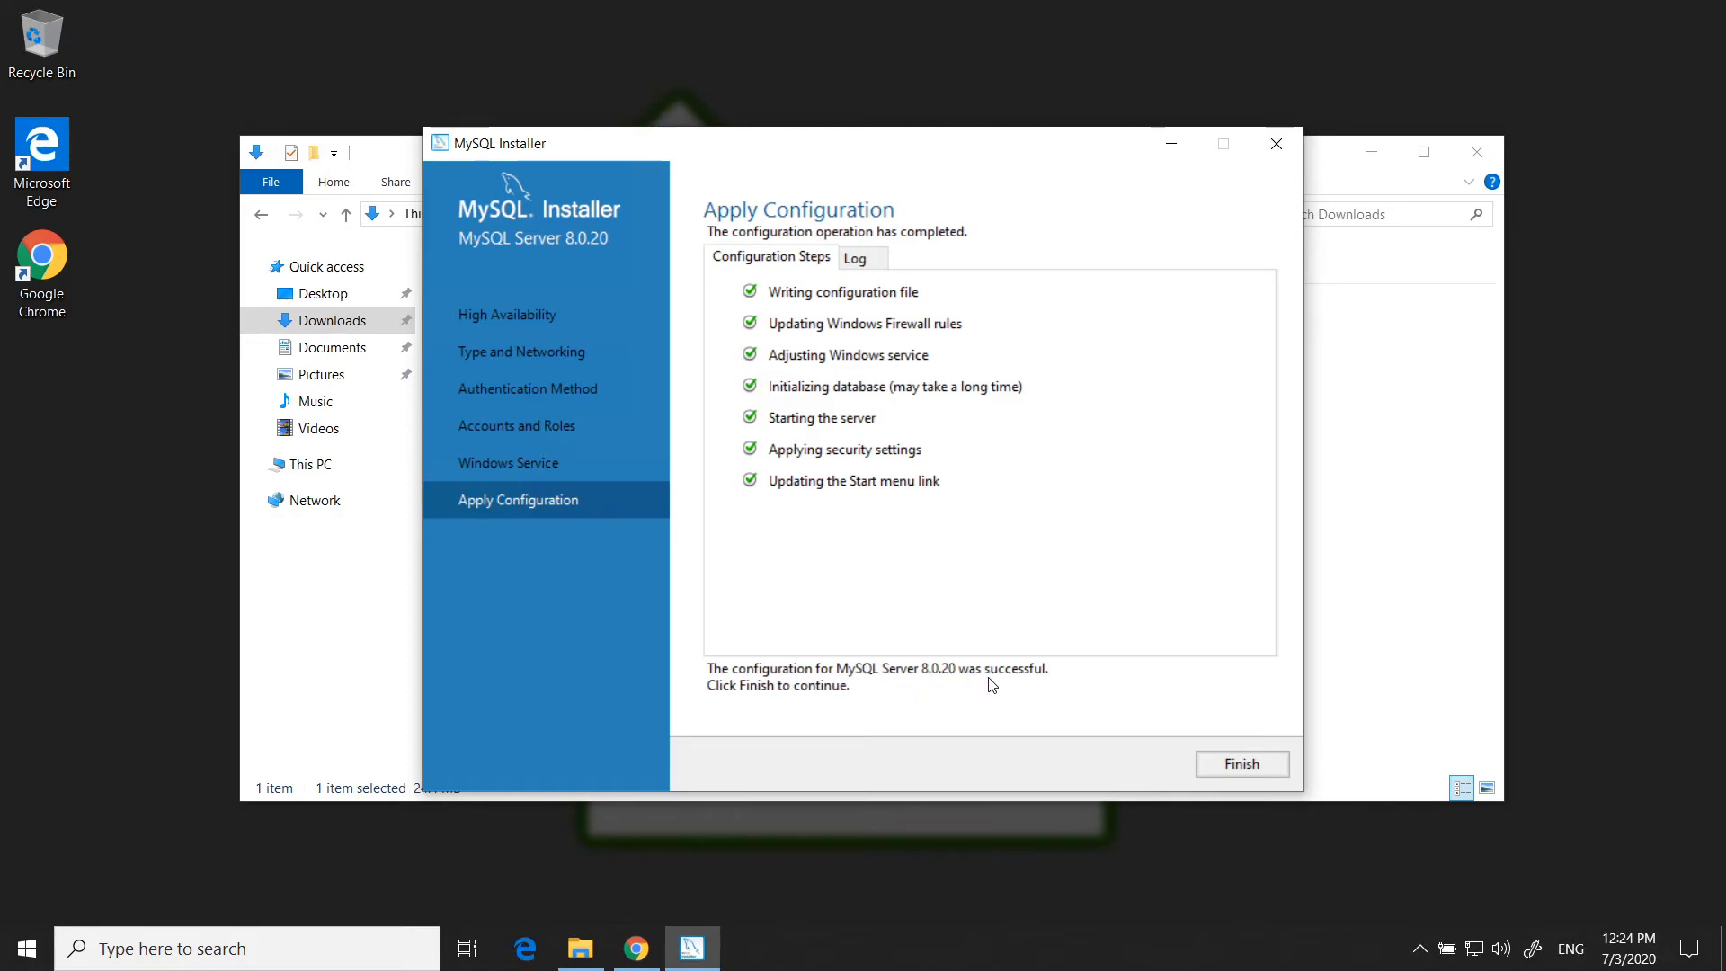
pyautogui.click(1241, 764)
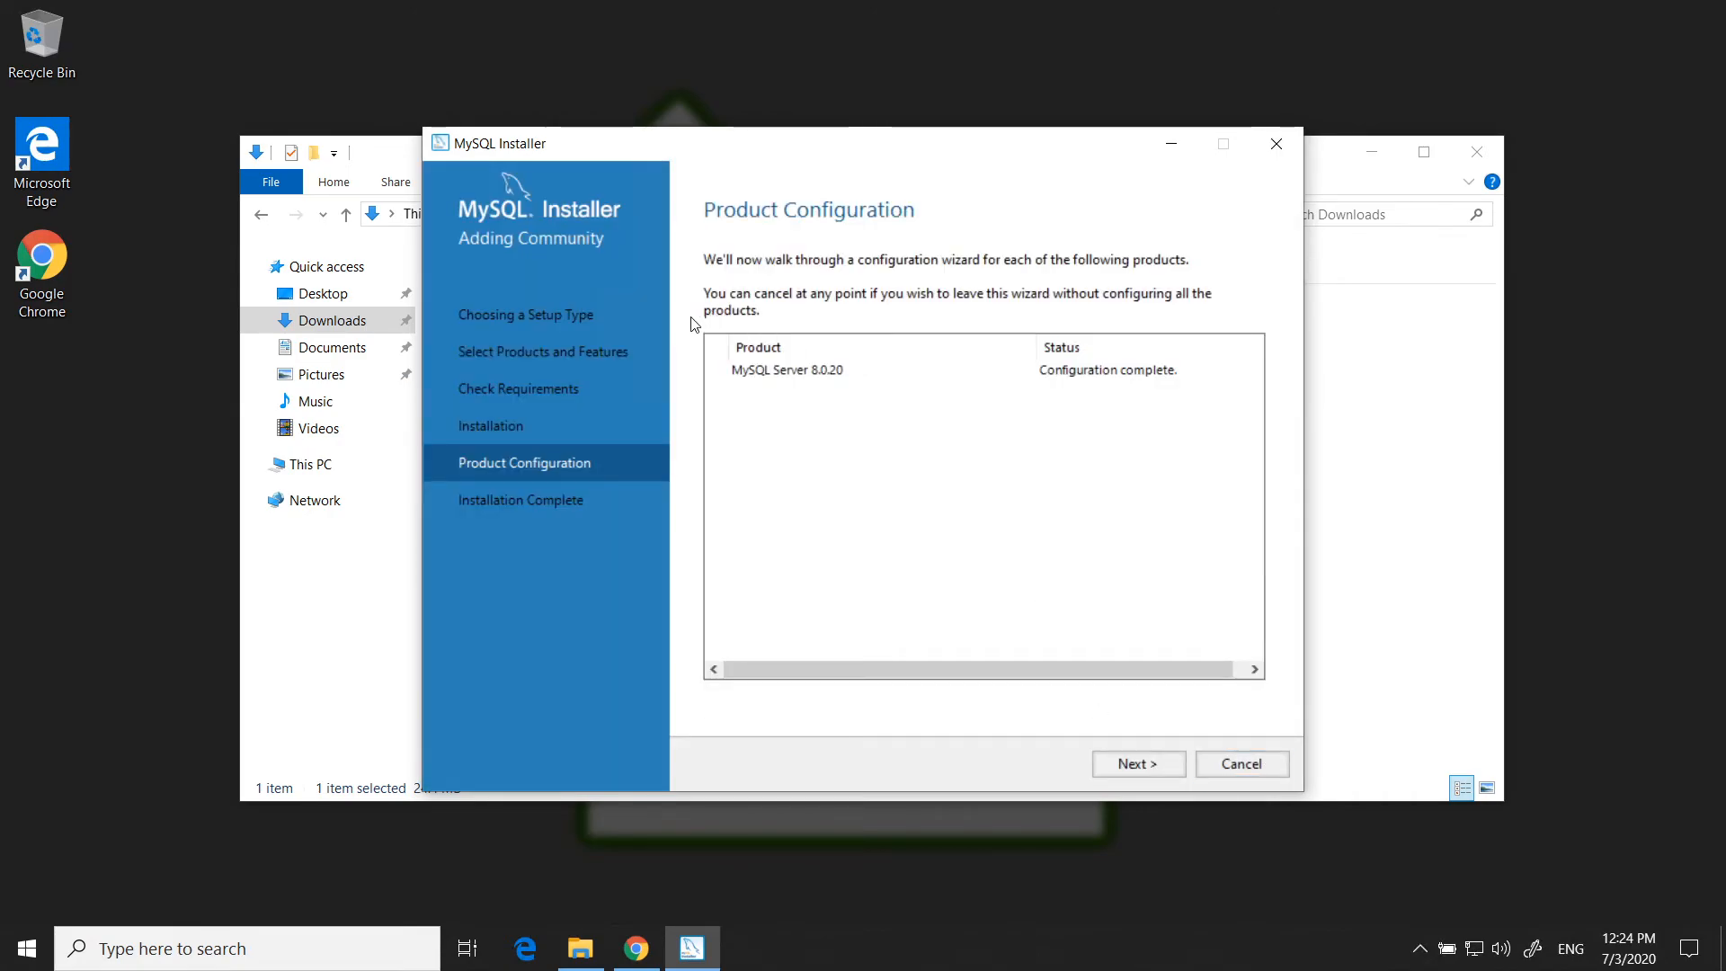
# Finish the installation with MySQL Workbench set to start, close the Downloads folder and maximize the MySQL Workbench window
pyautogui.click(1147, 763)
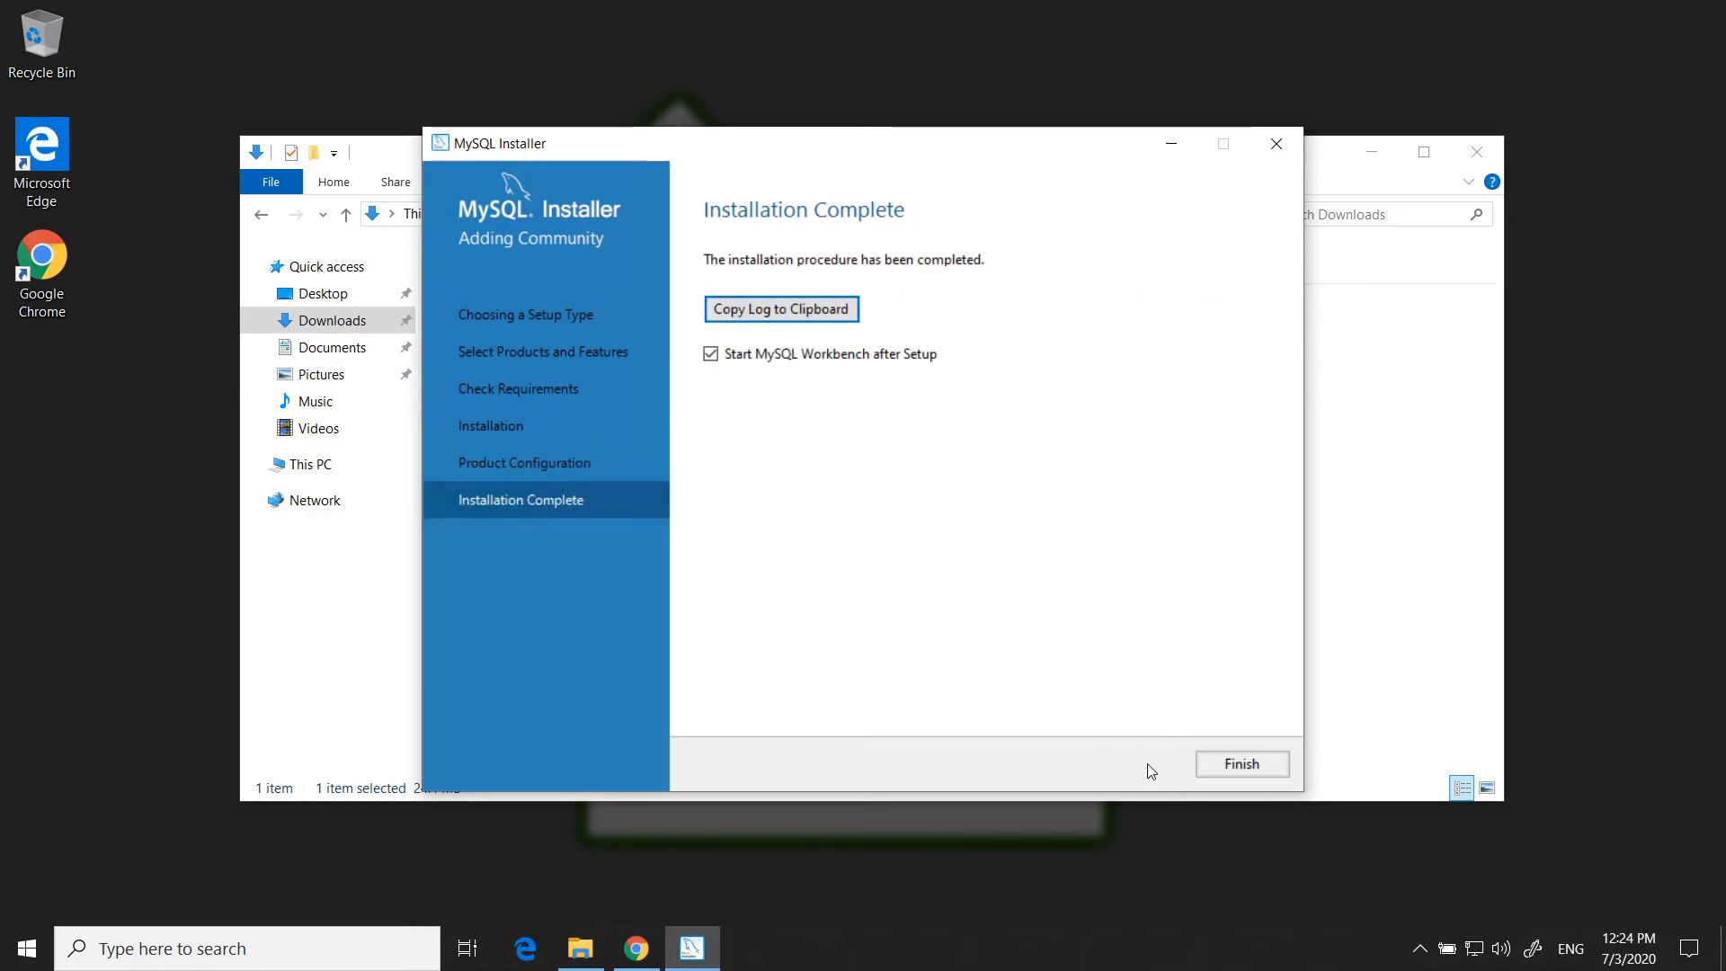
pyautogui.click(1237, 761)
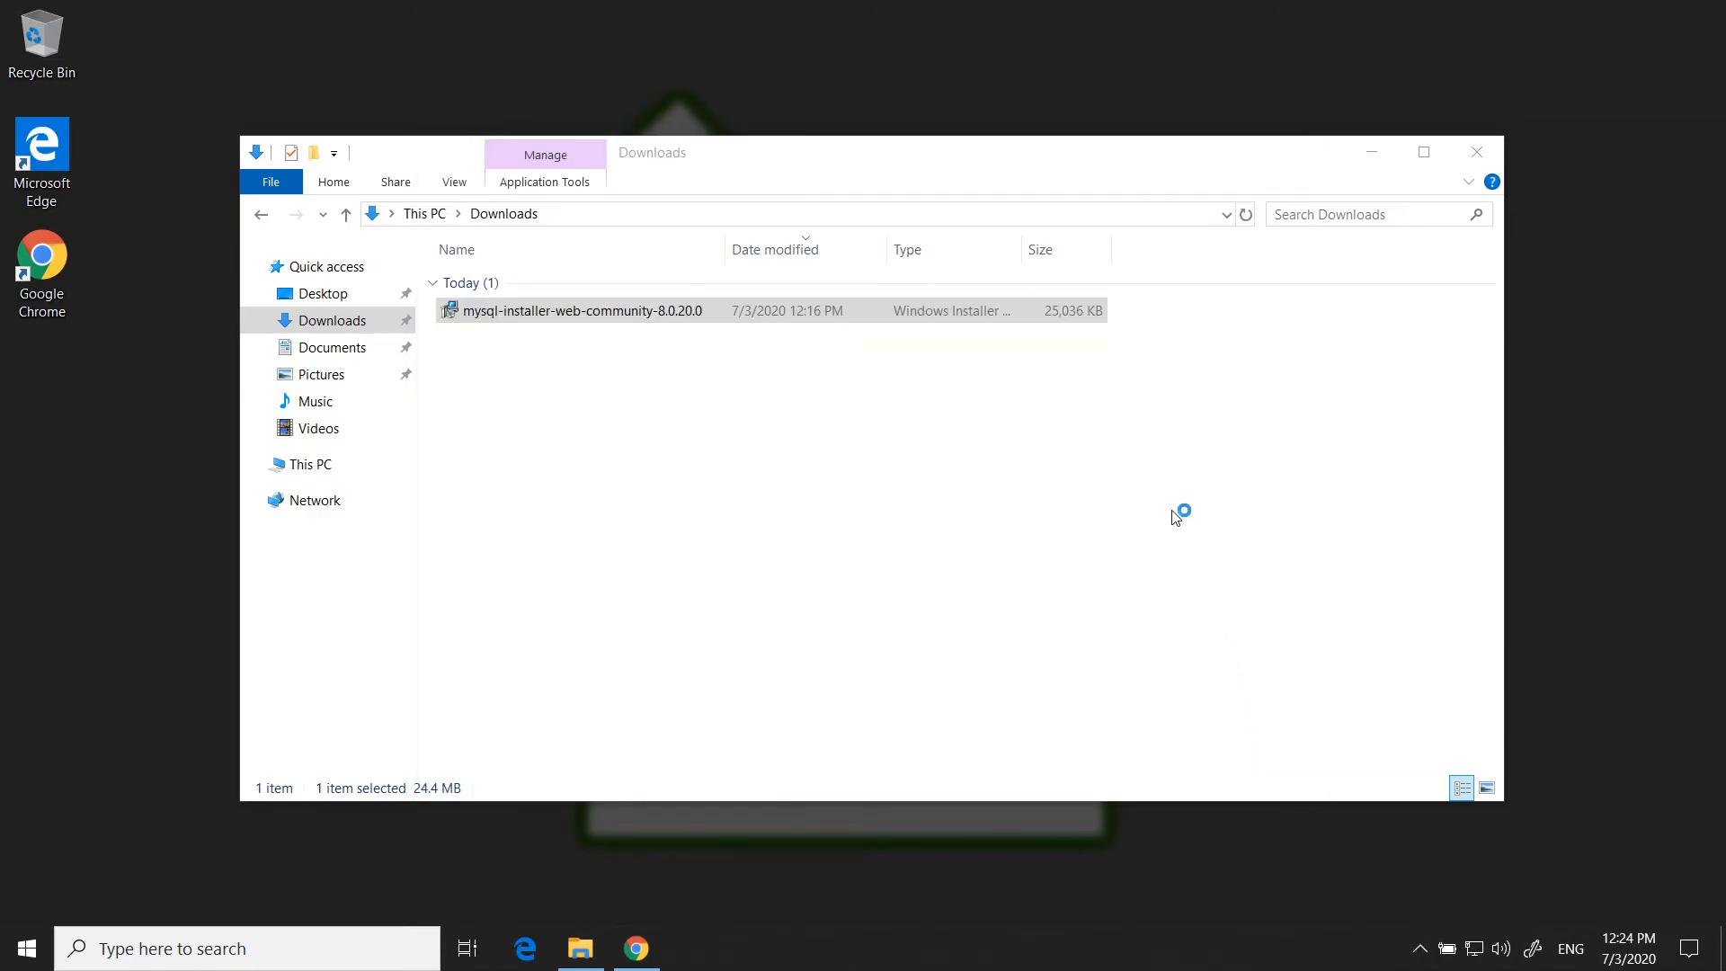
pyautogui.click(1477, 152)
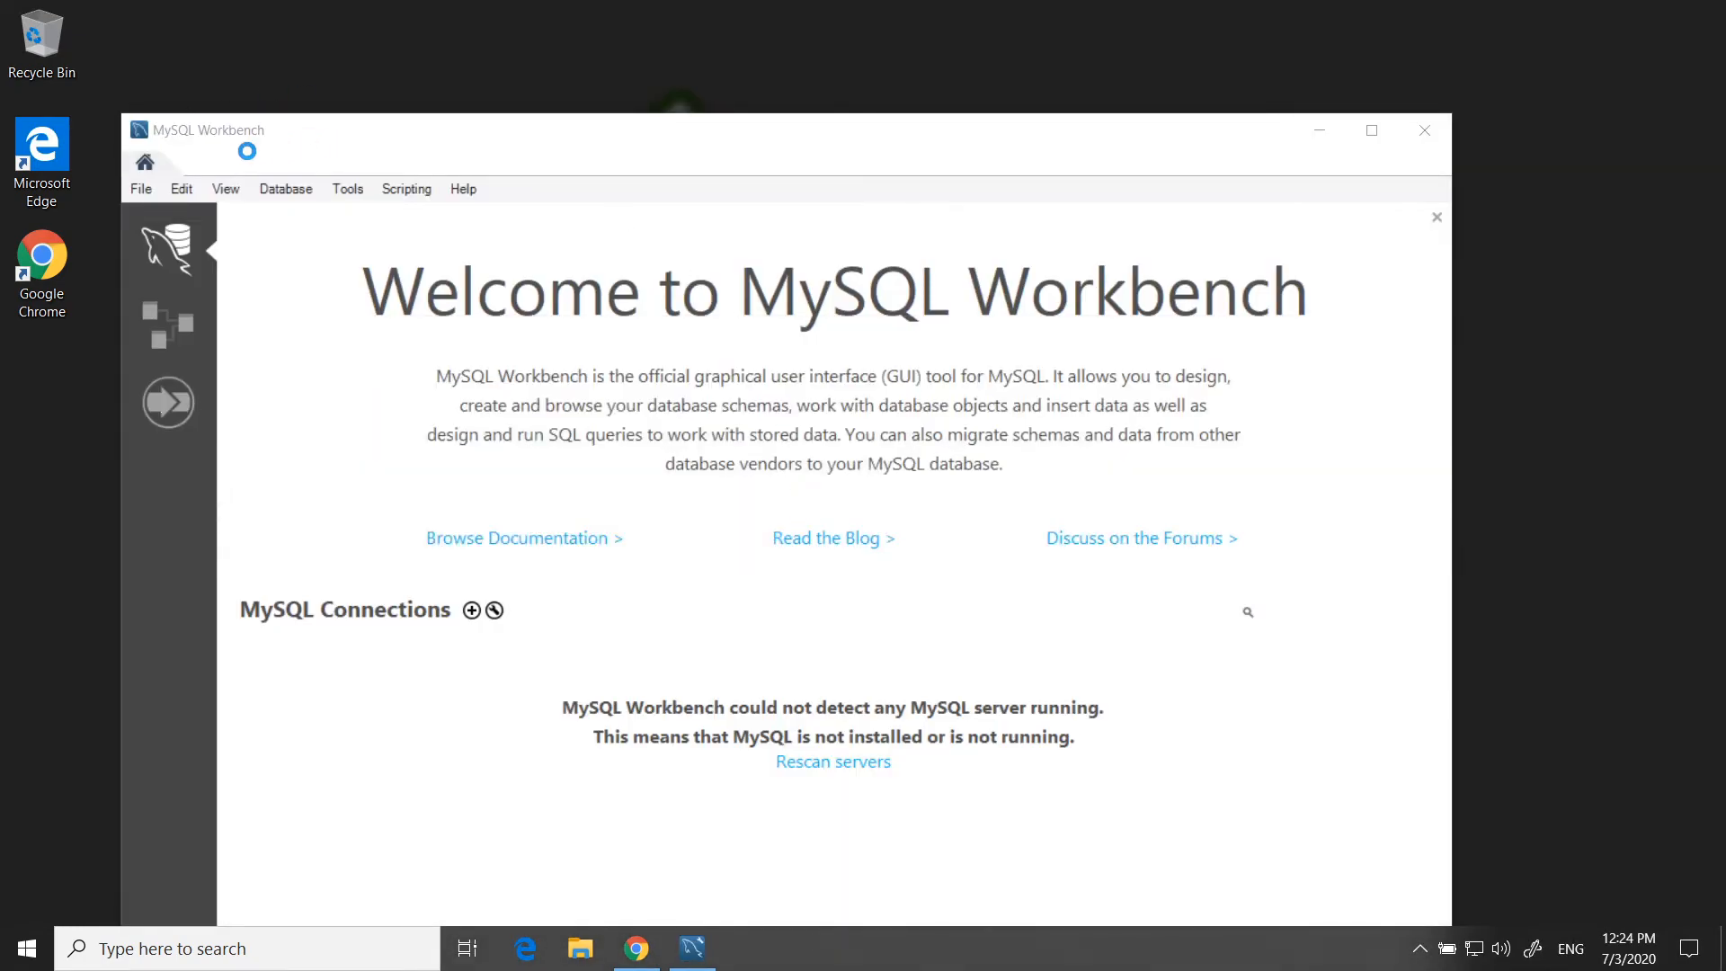
pyautogui.click(1372, 130)
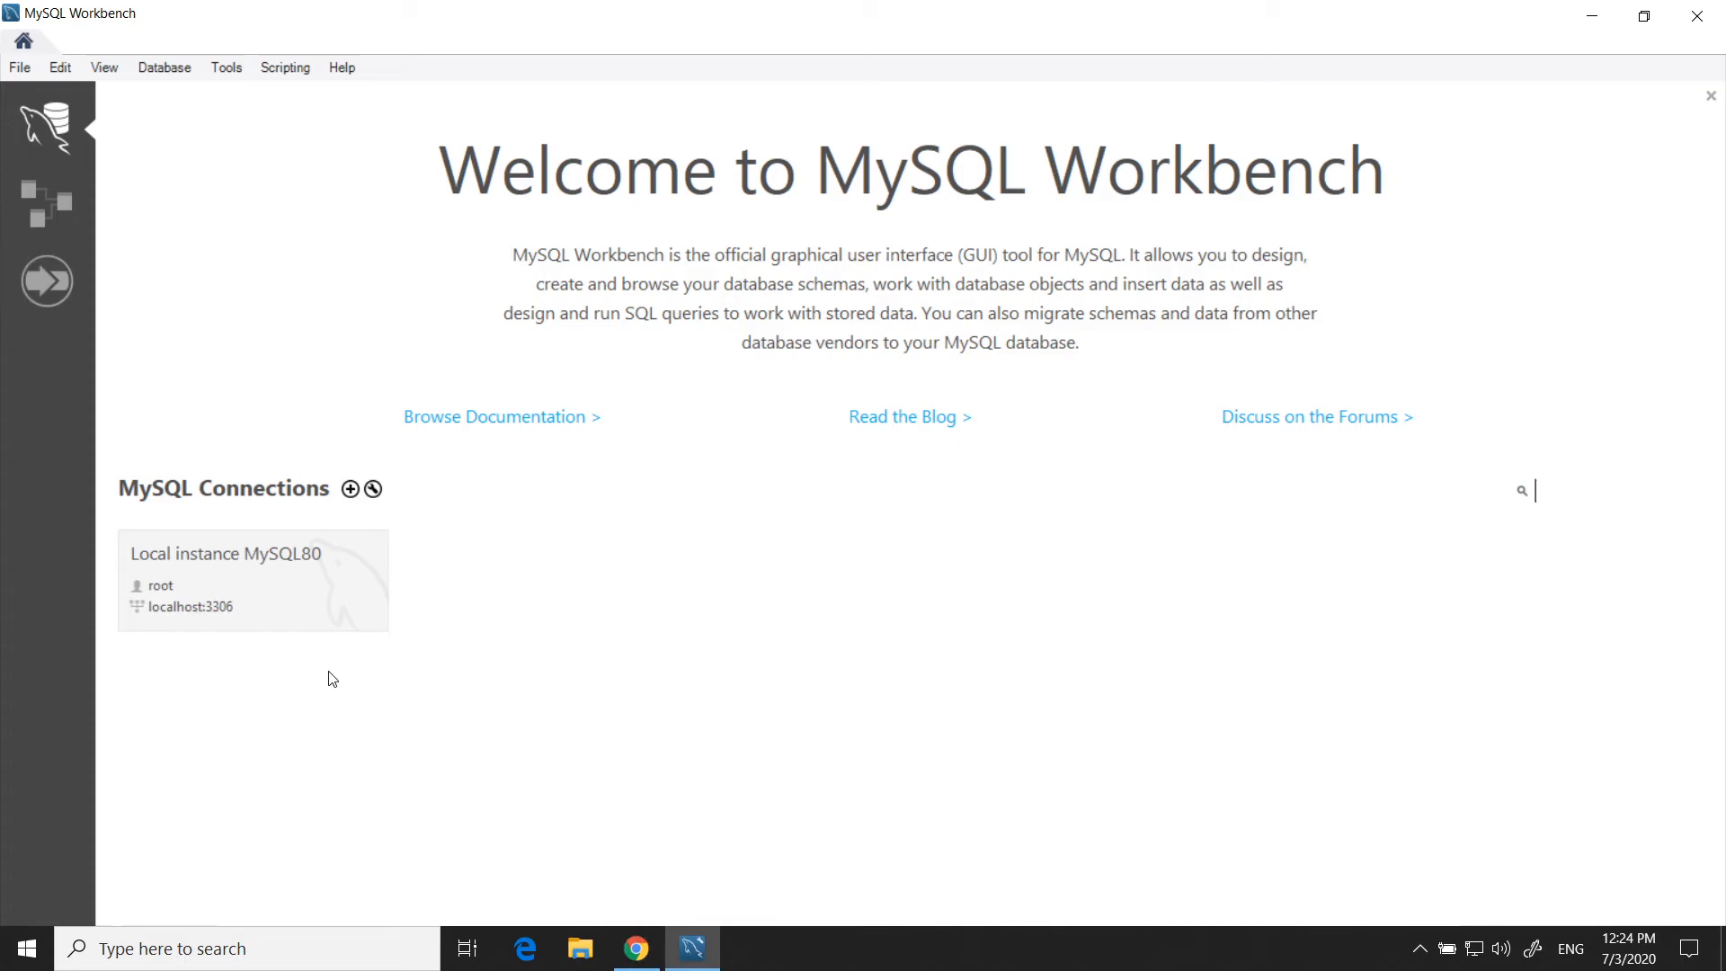
# Connect to Local instance MySQL80 as root by entering the root account password, without saving it in the vault
pyautogui.click(230, 580)
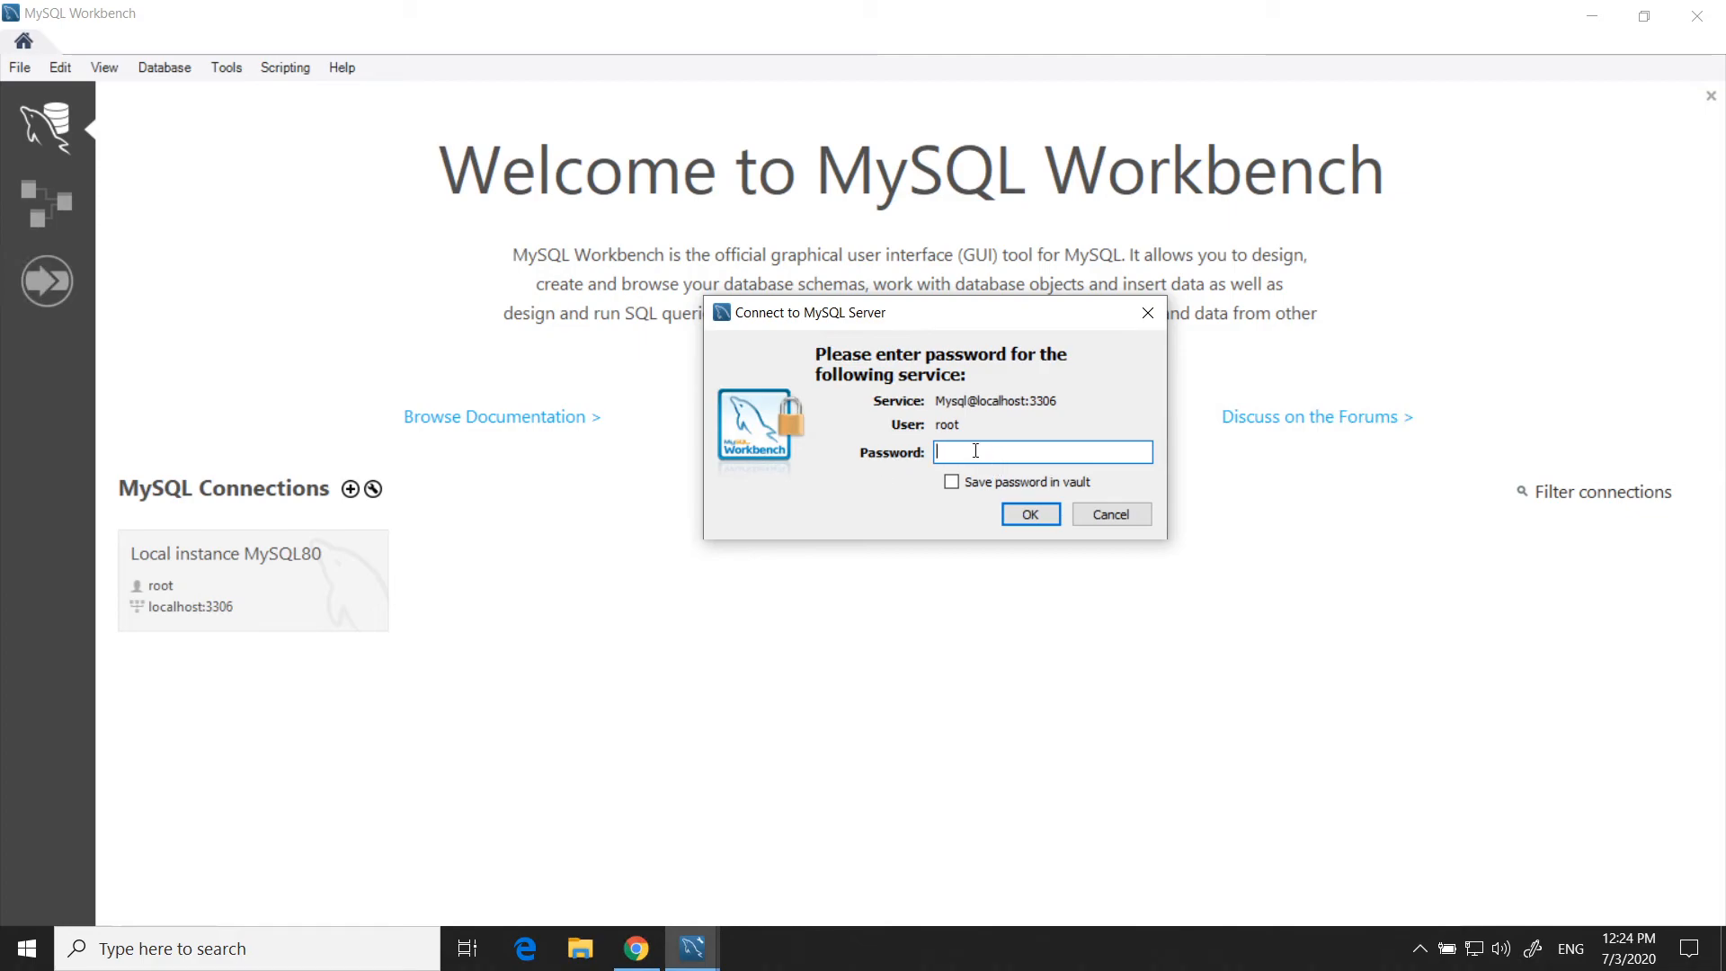
pyautogui.write('****')
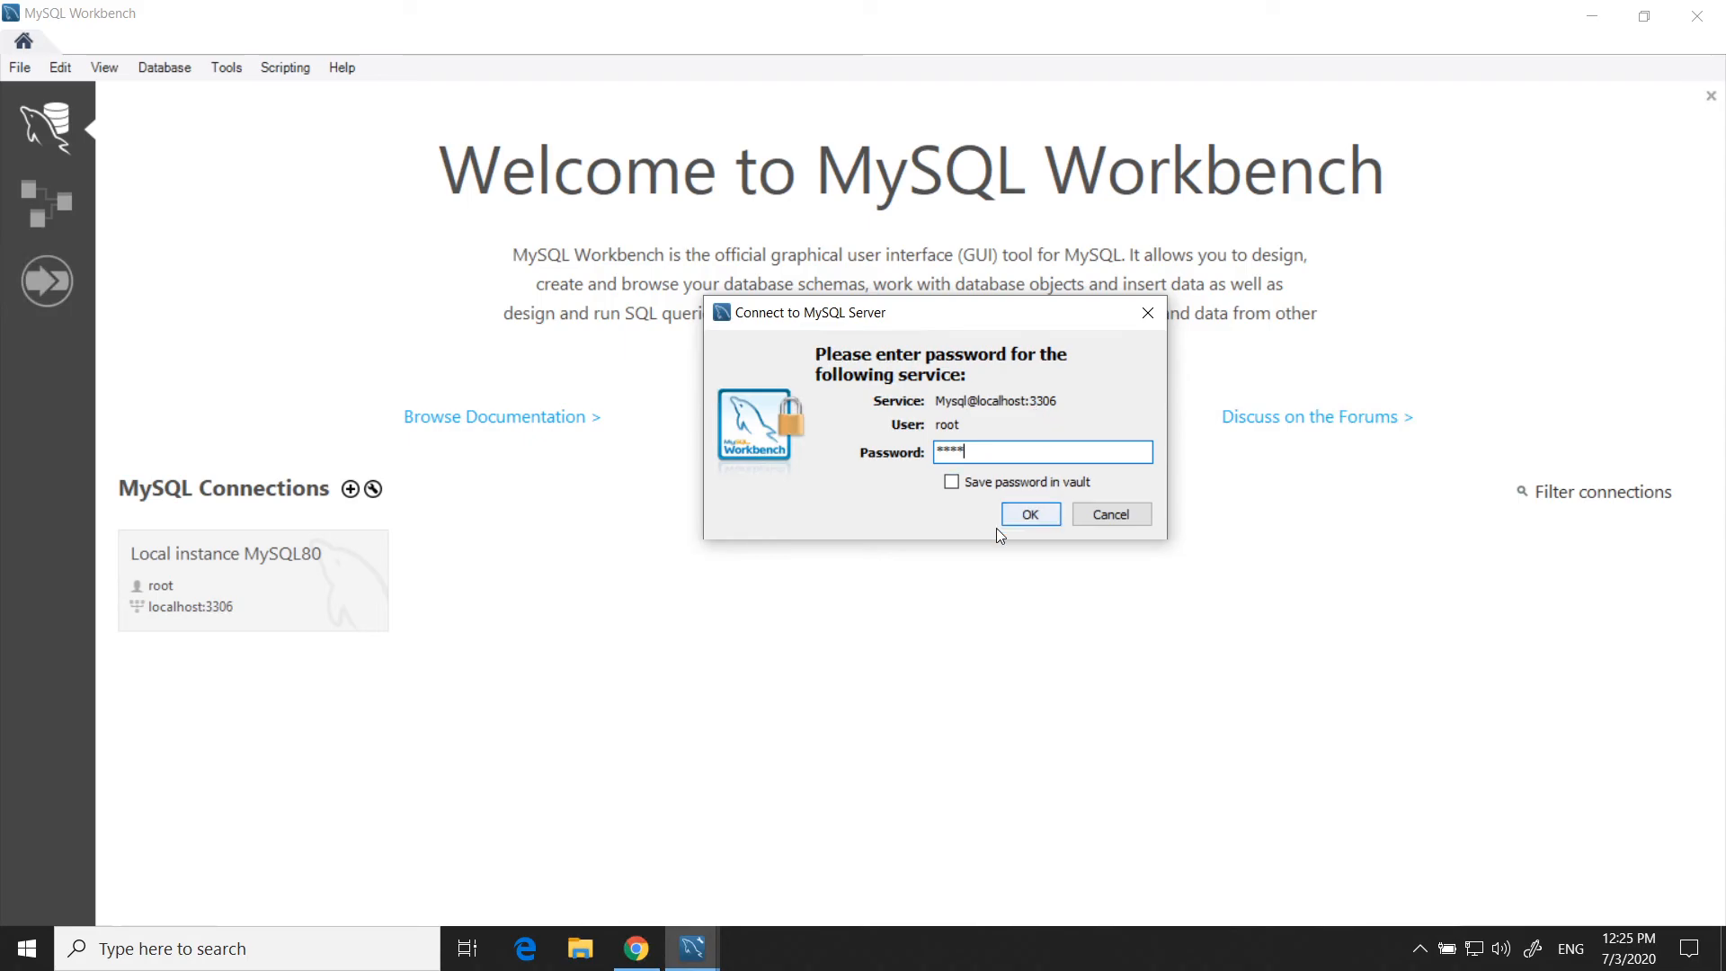
pyautogui.click(1029, 516)
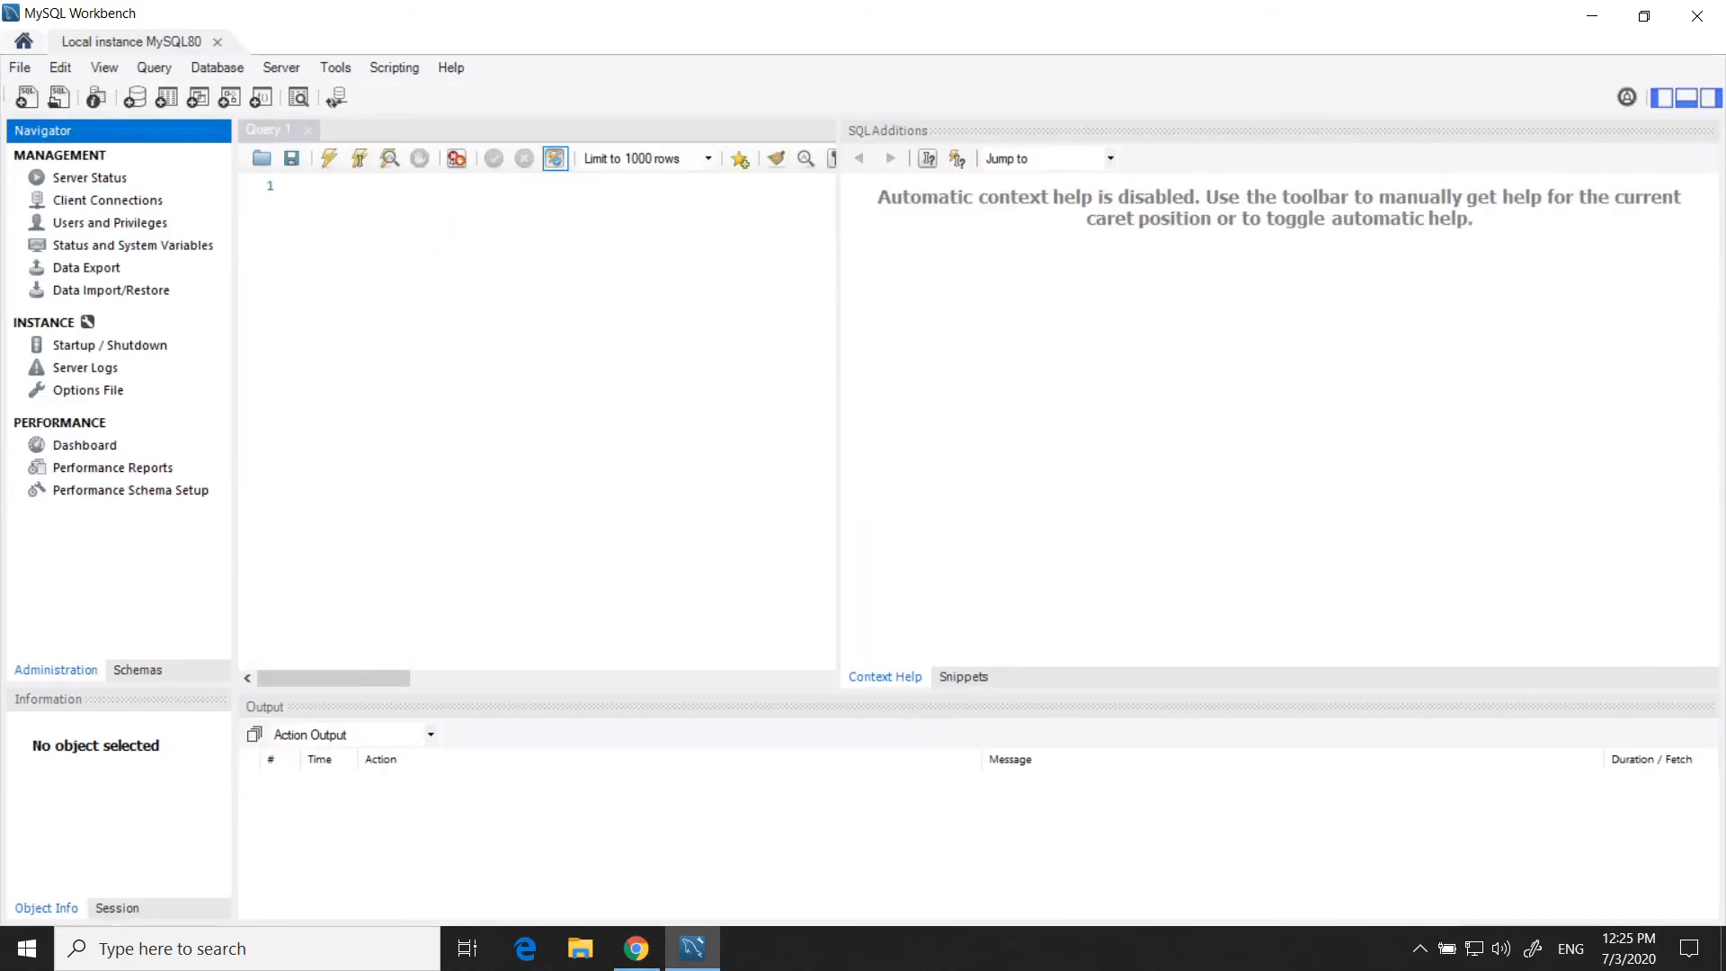
# Hide the SQL Additions sidebar and display the server's schemas in the Navigator
pyautogui.click(1711, 97)
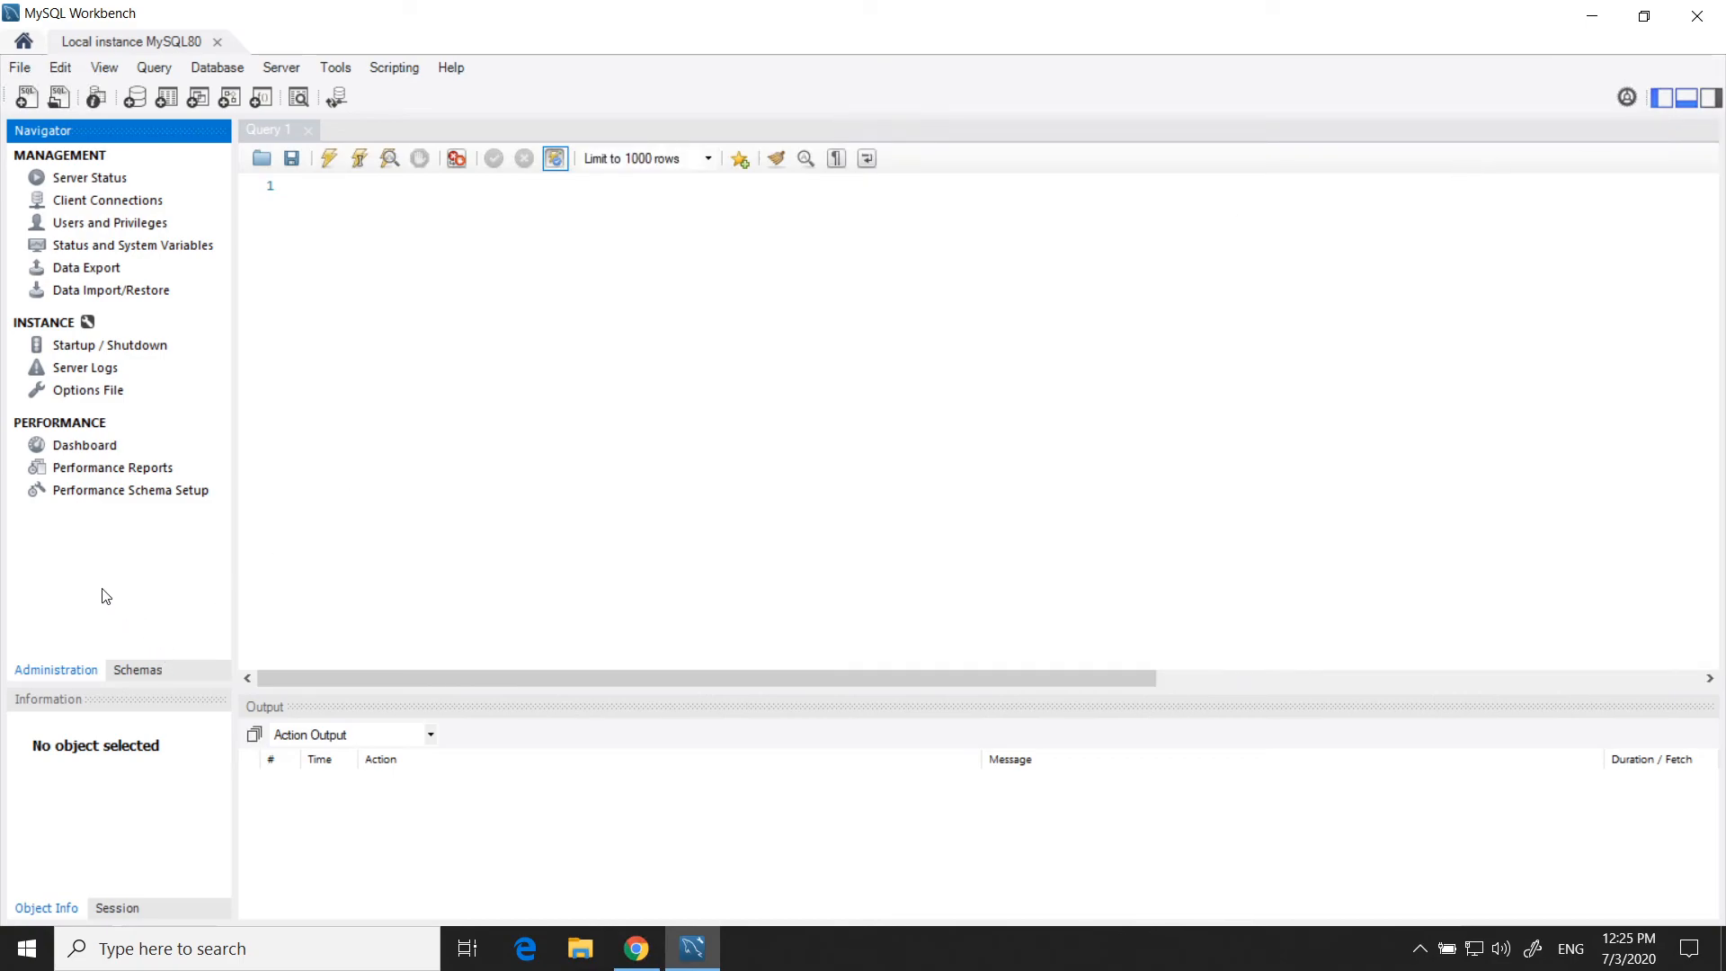
pyautogui.click(139, 671)
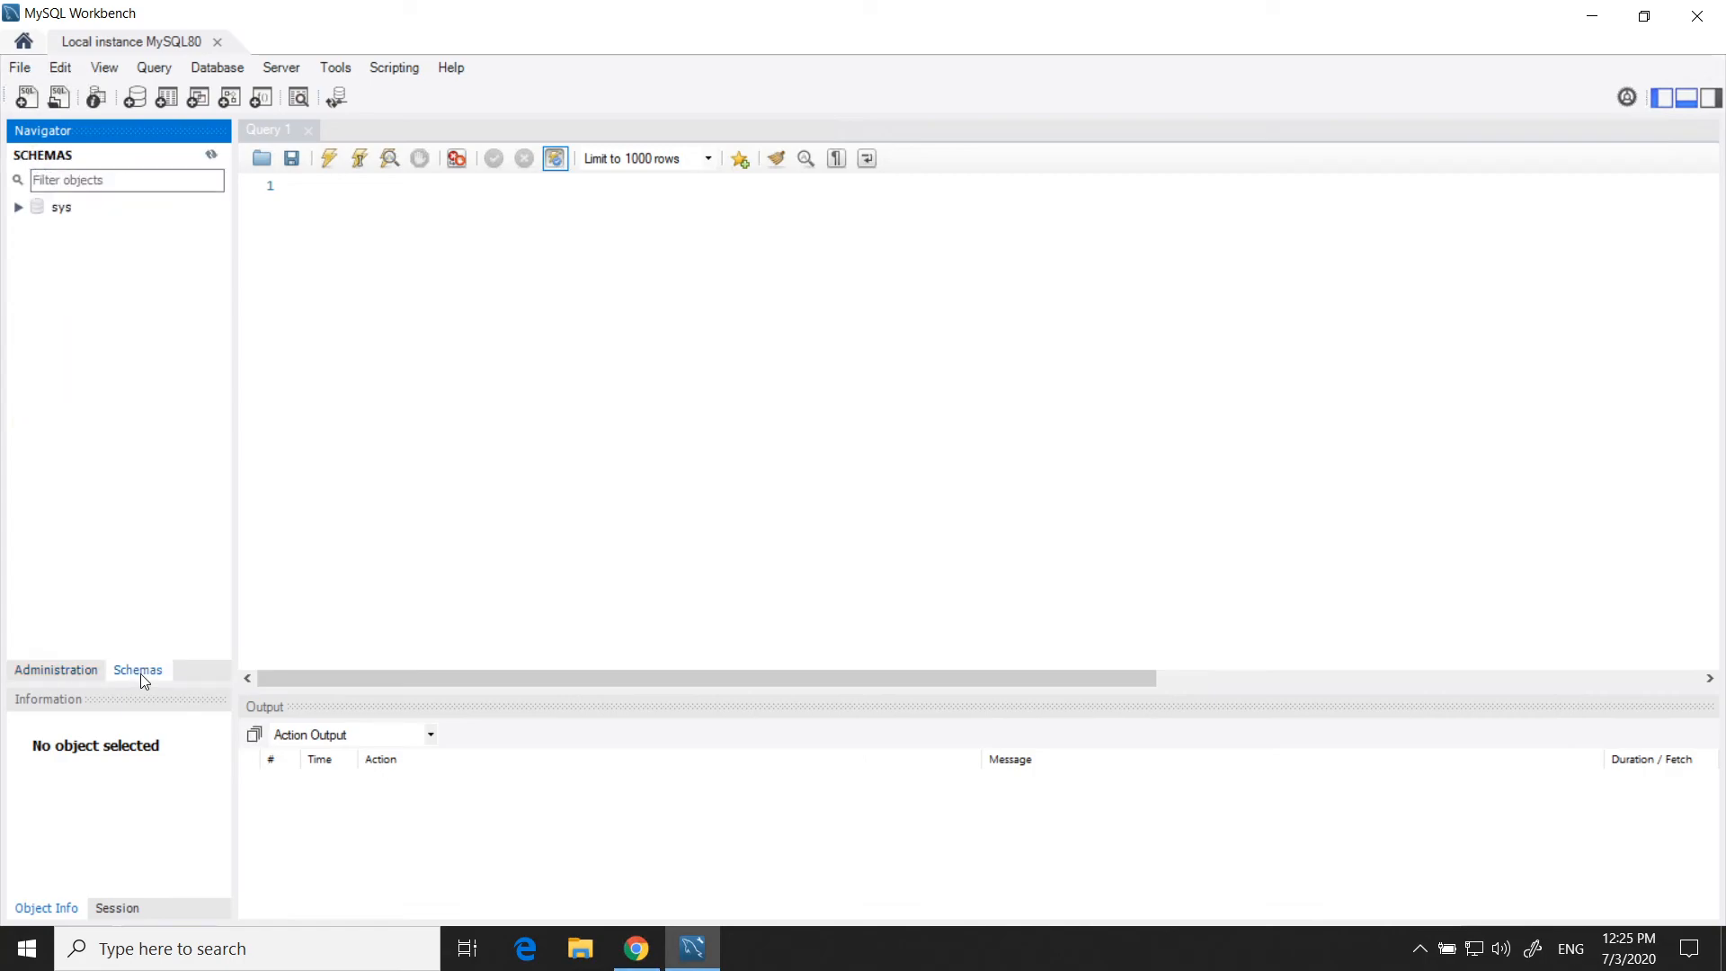